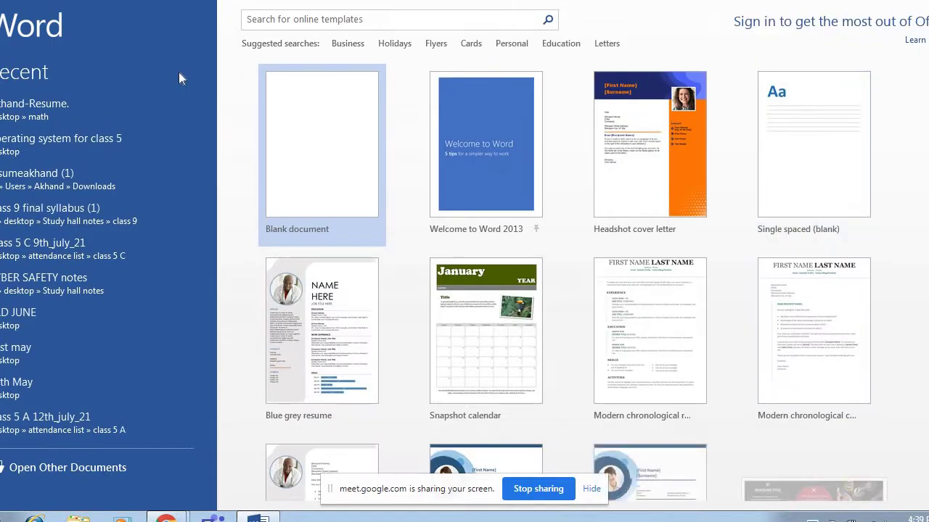
Step: From a new blank document, open the recent file CYBER SAFETY notes and maximize its window
click(329, 179)
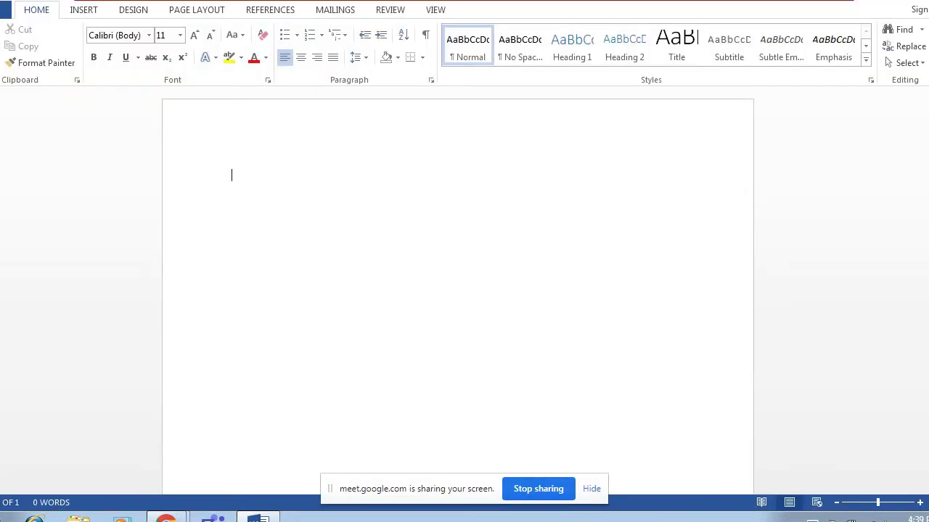
key(ctrl+o)
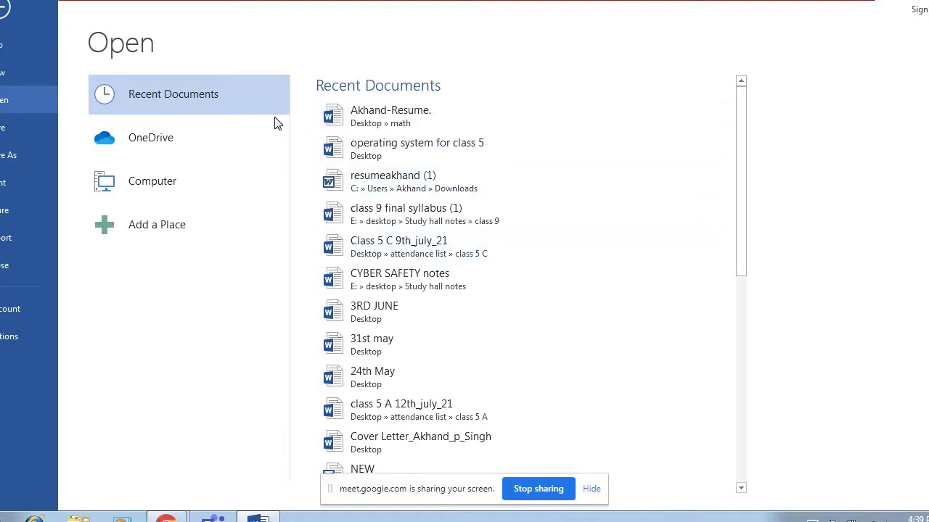
click(389, 278)
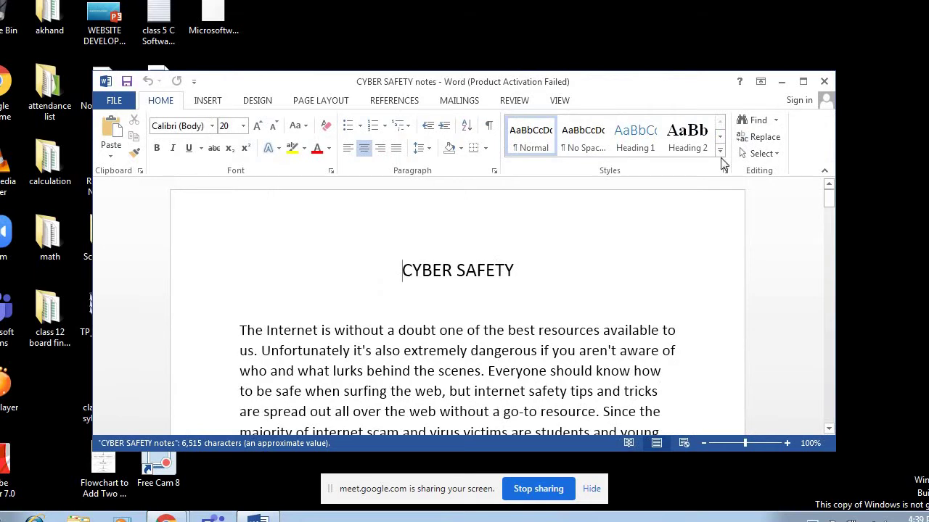
click(801, 79)
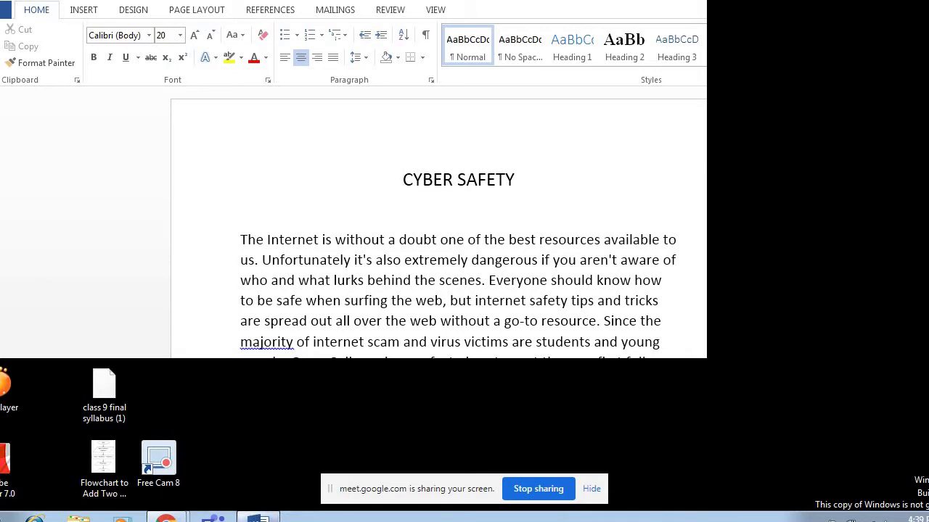
click(258, 518)
click(258, 518)
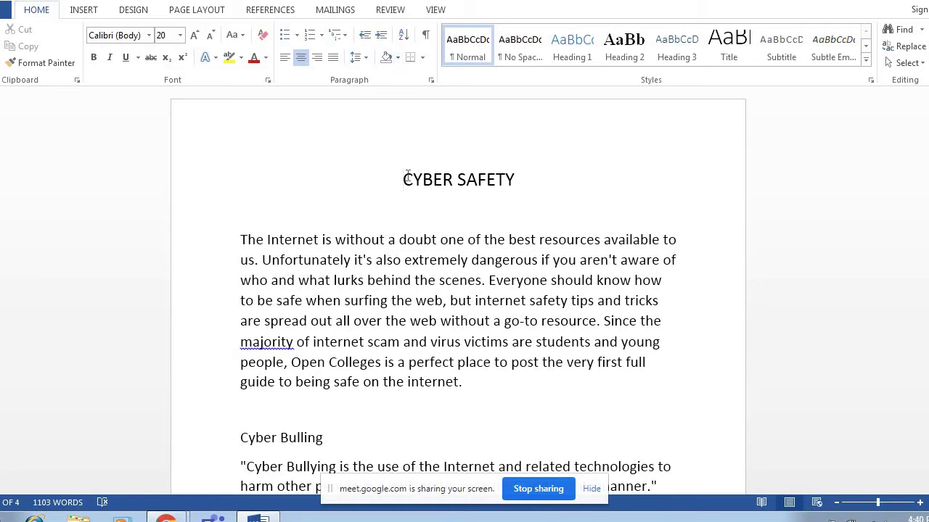
Step: Apply yellow paragraph shading to the CYBER SAFETY heading at the start of the document
drag(407, 176, 528, 182)
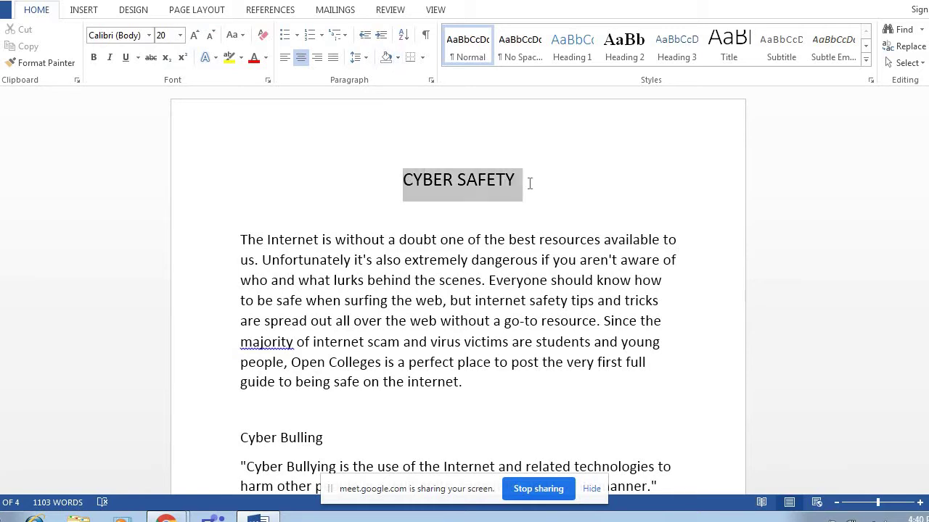
click(399, 61)
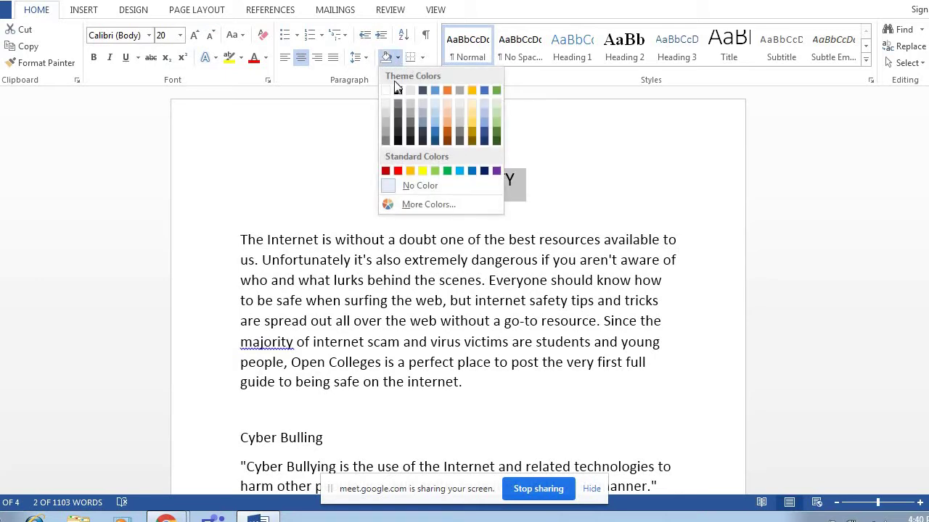
click(423, 171)
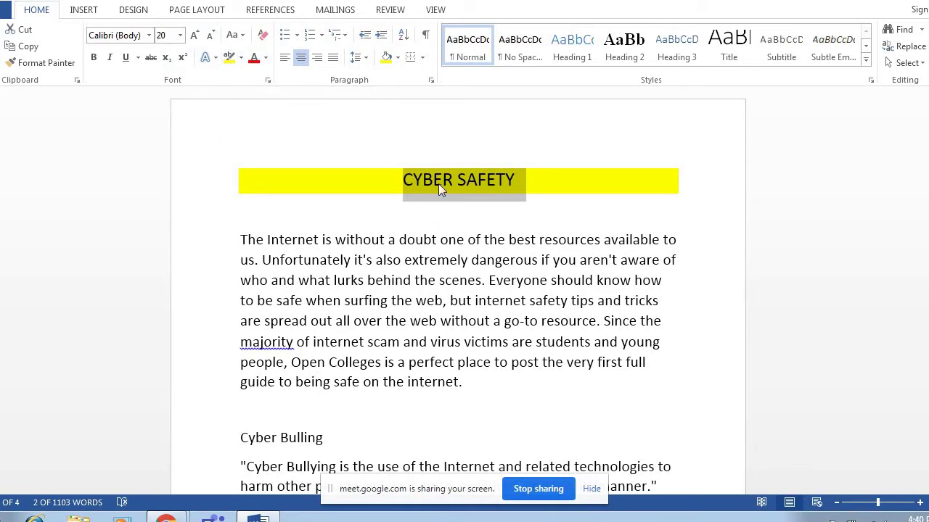
Step: Set the CYBER SAFETY heading's font colour to the darkest orange theme shade and make it bold
click(266, 58)
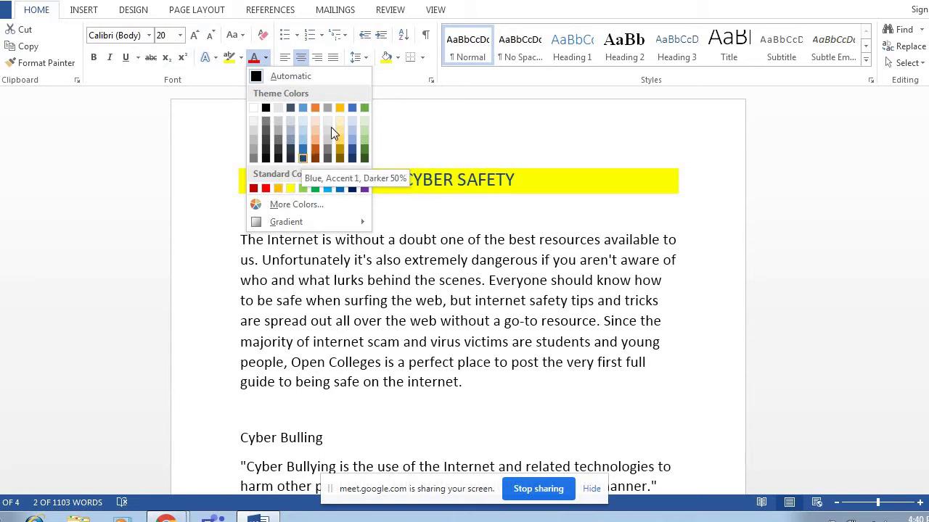
click(314, 161)
click(95, 60)
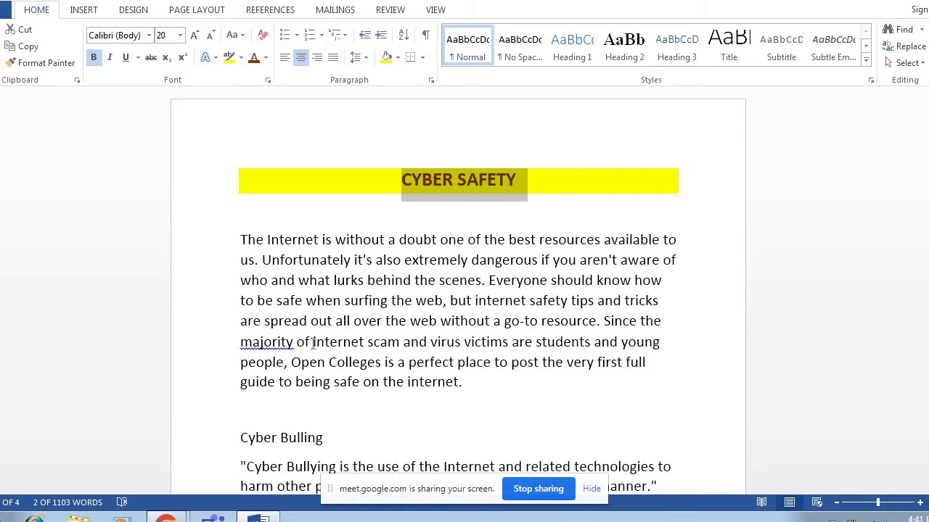
Step: Highlight the words "internet scam" in the first paragraph with turquoise
drag(313, 343, 392, 349)
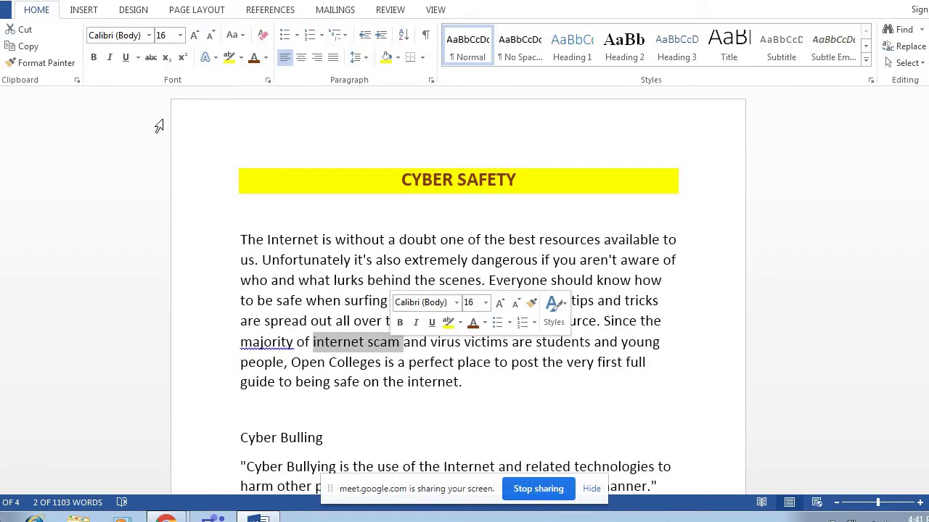
click(241, 58)
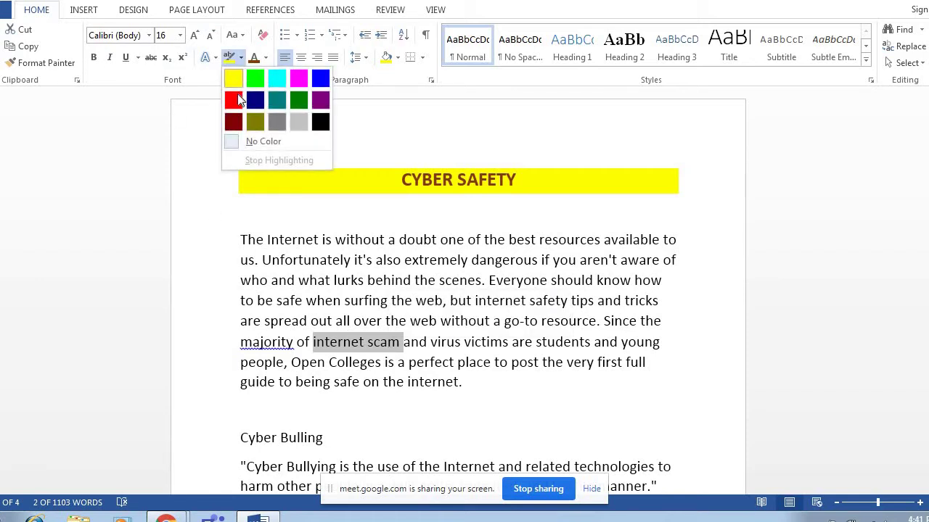
click(281, 77)
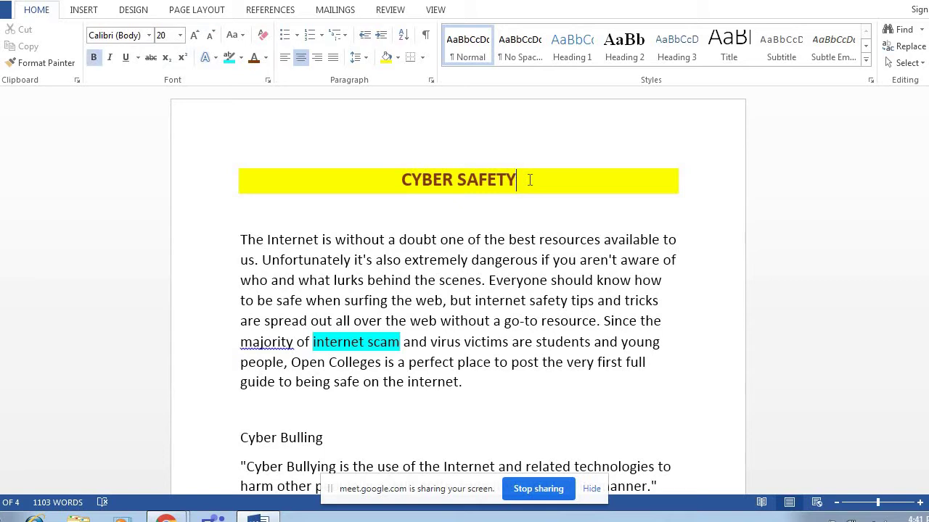
Step: Delete the text of the CYBER SAFETY heading, keeping its empty shaded line
key(BackSpace)
key(BackSpace)
key(BackSpace)
key(BackSpace)
key(BackSpace)
key(BackSpace)
key(BackSpace)
key(BackSpace)
key(BackSpace)
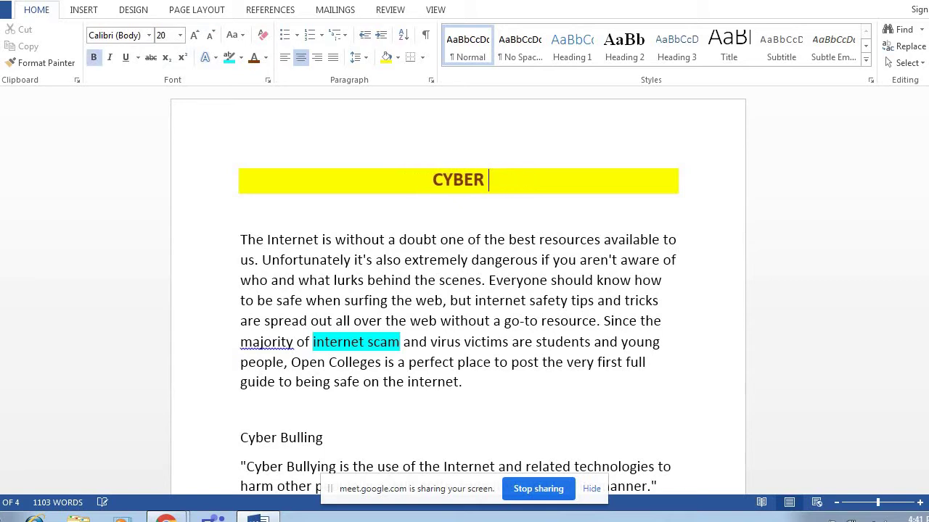
key(BackSpace)
key(BackSpace)
key(BackSpace)
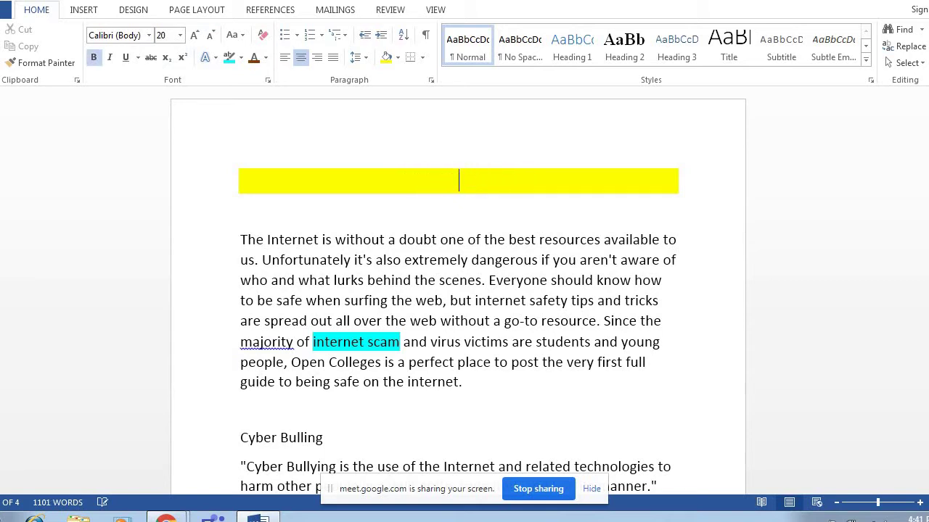
Step: Set a perspective shadow text effect on the empty heading line and re-enter the heading CYBER SAFETY
click(149, 36)
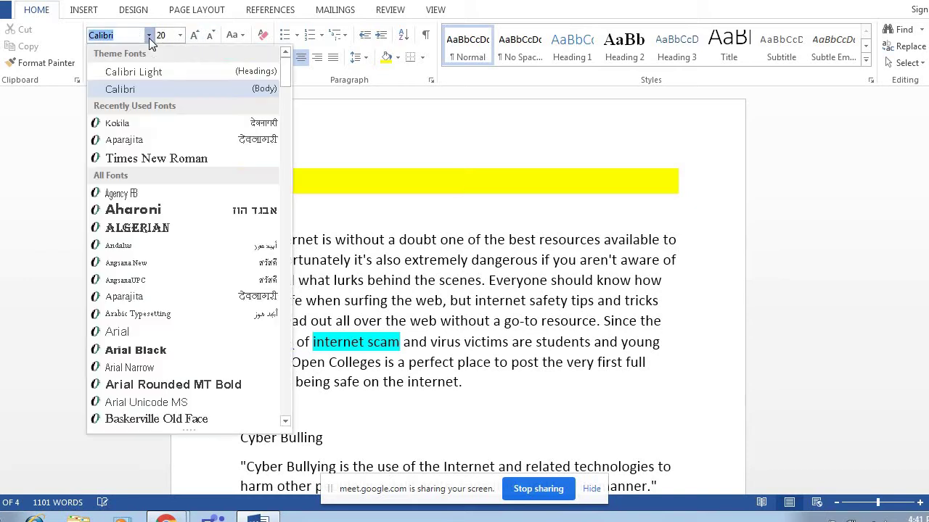
click(368, 177)
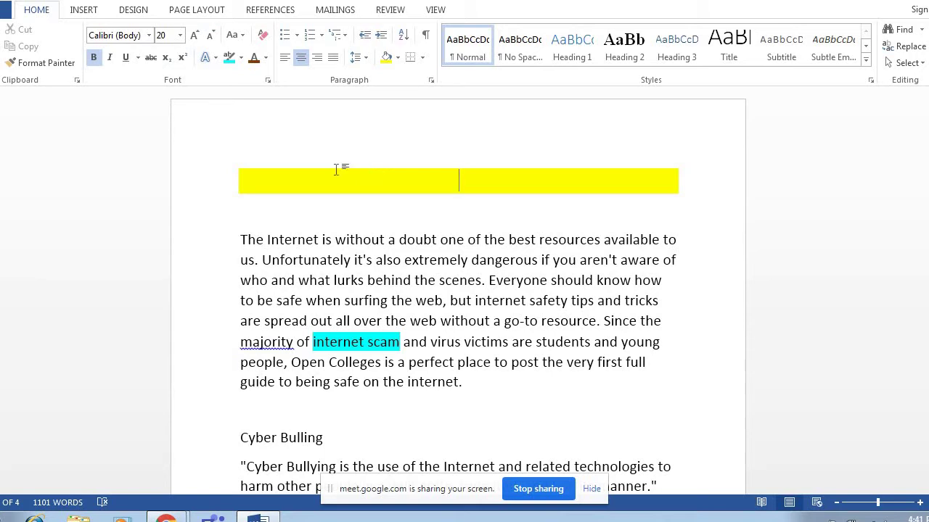
click(214, 62)
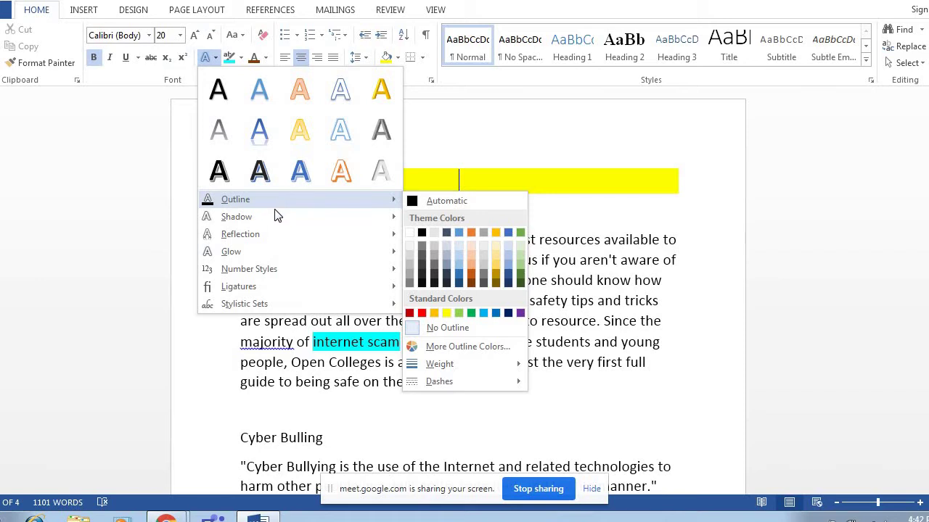
mouse_move(276, 223)
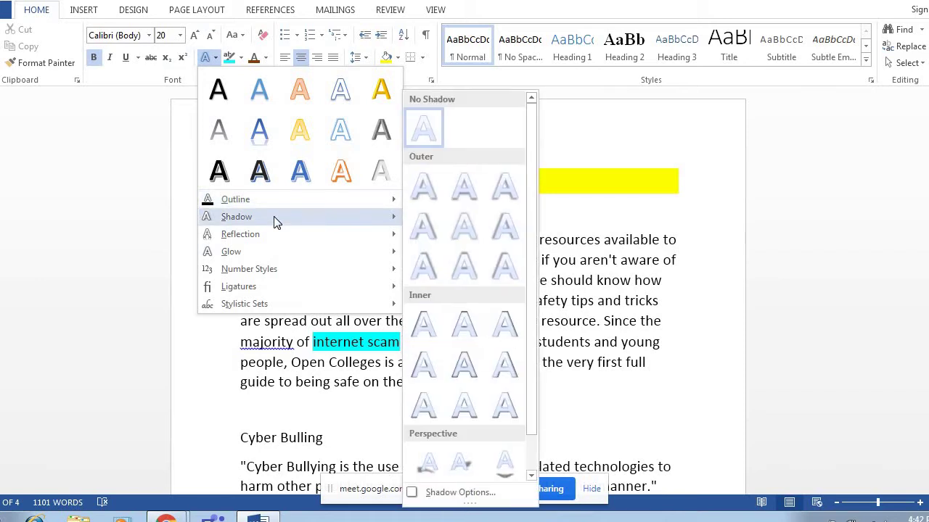
click(458, 451)
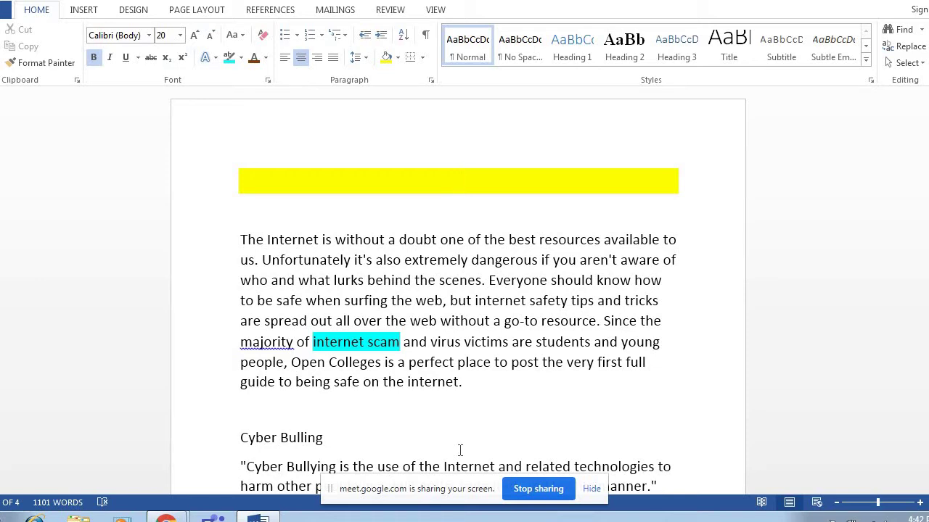
text(CYBE)
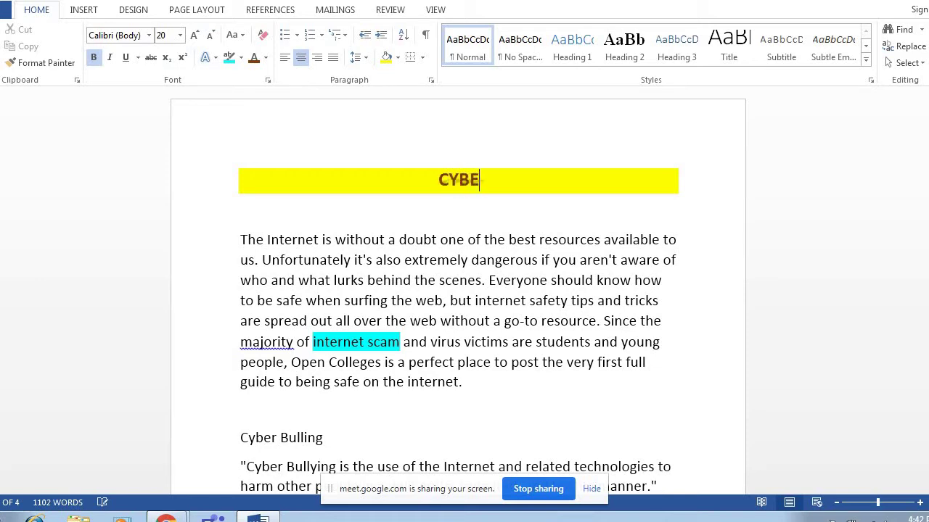
text(R SAFETY)
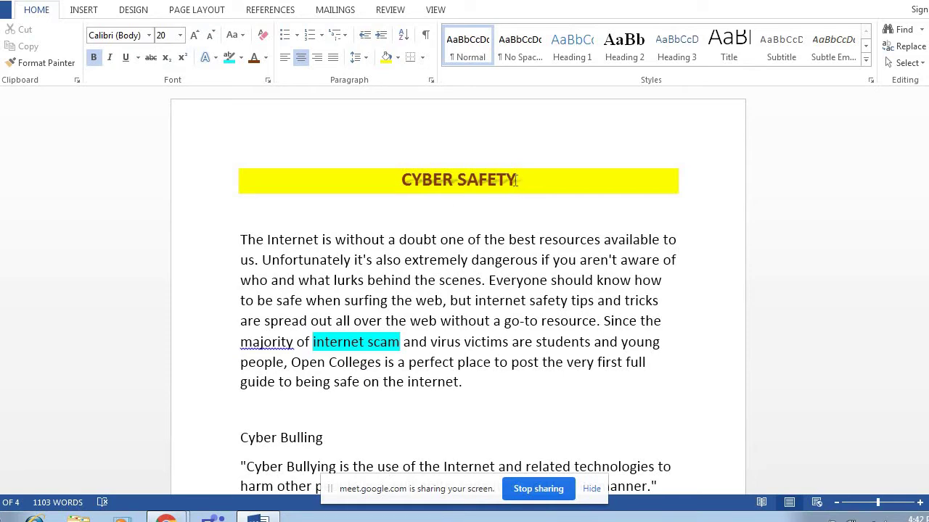
Step: Enlarge the CYBER SAFETY heading to 24 pt and choose the white text effect with an orange outline
drag(515, 181, 403, 182)
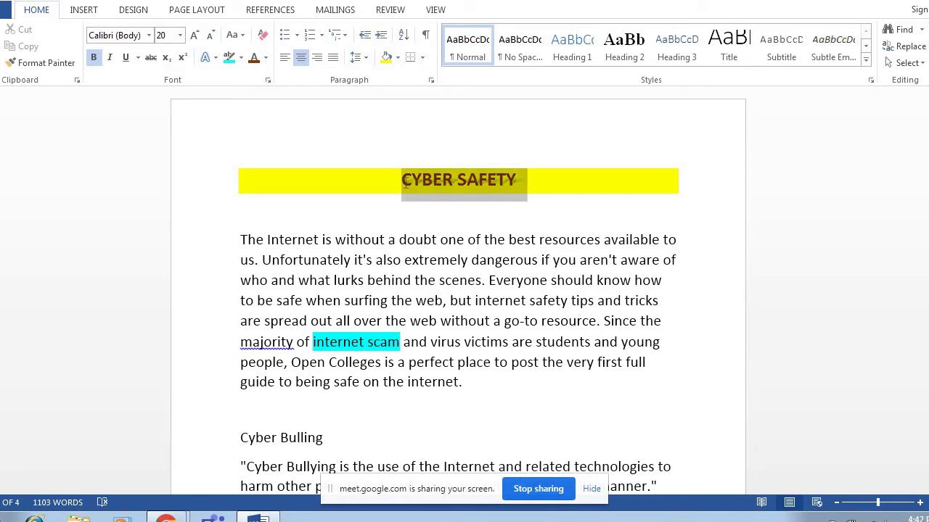
click(197, 40)
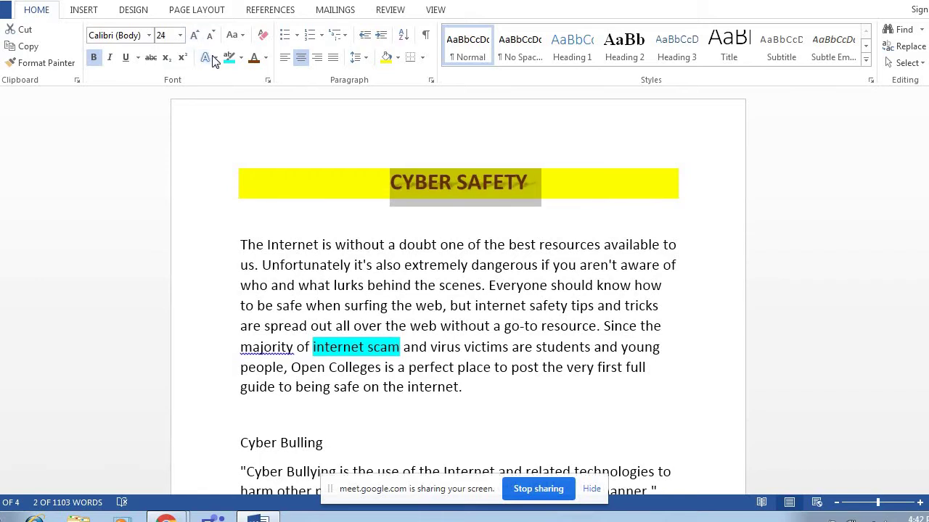
click(215, 58)
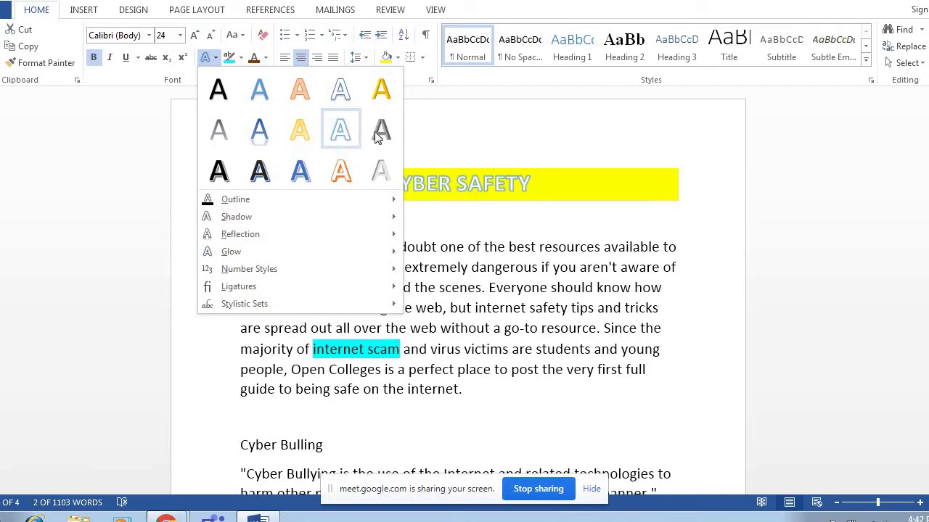
click(343, 173)
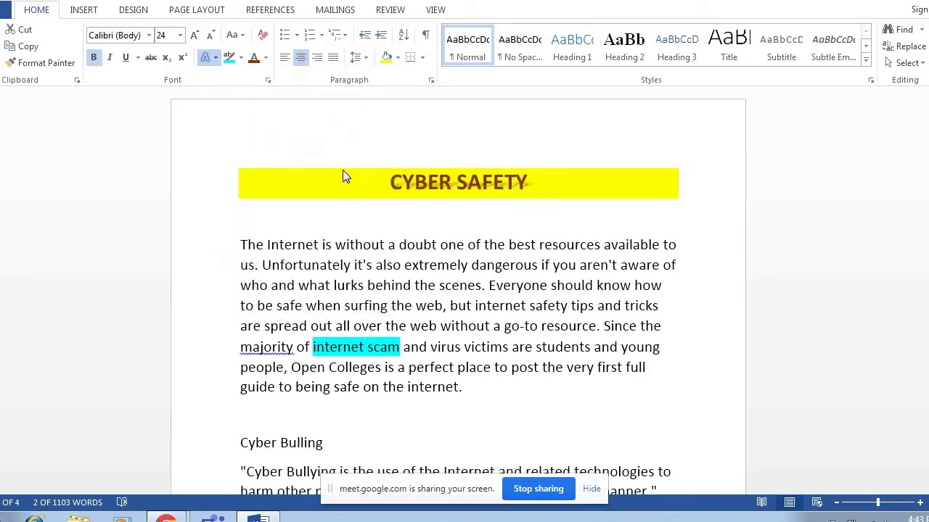
Step: Create a new blank document in a maximized window and enter the text NEURAL NETWORK
click(6, 10)
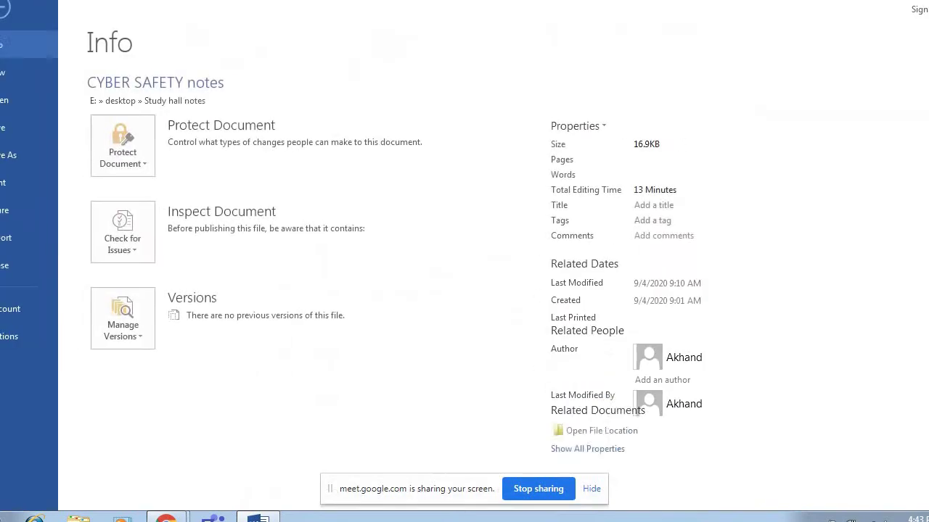
click(9, 72)
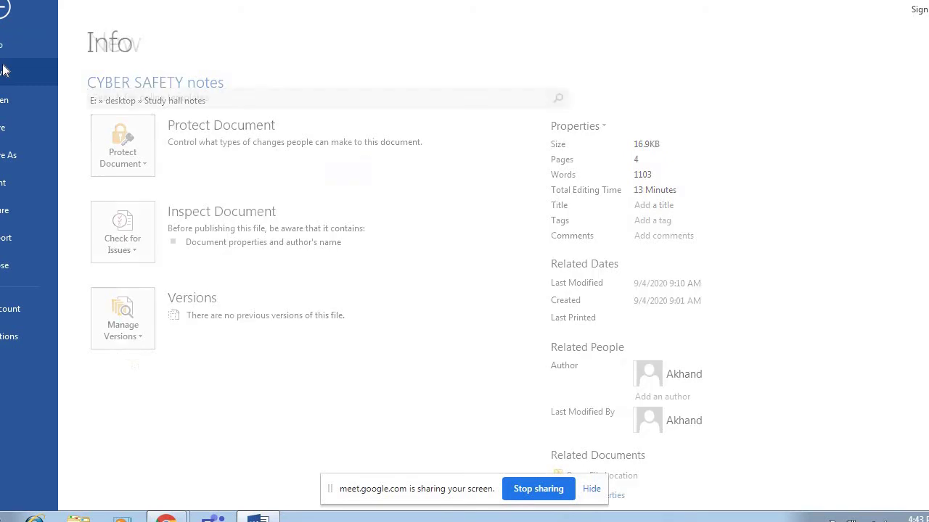
click(154, 222)
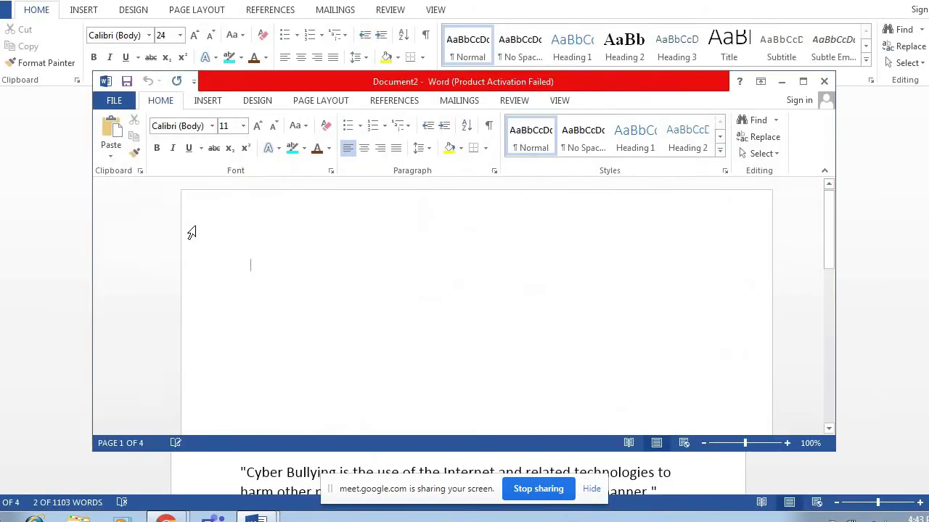
click(803, 81)
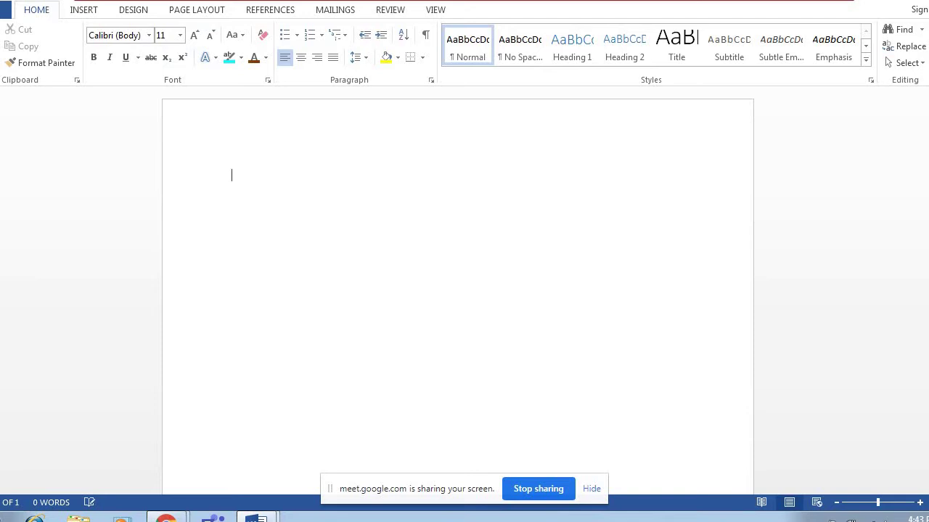
text(NEURAL NETWORK)
Step: Enlarge the NEURAL NETWORK text to 72 pt and centre it on the page
drag(232, 174, 339, 178)
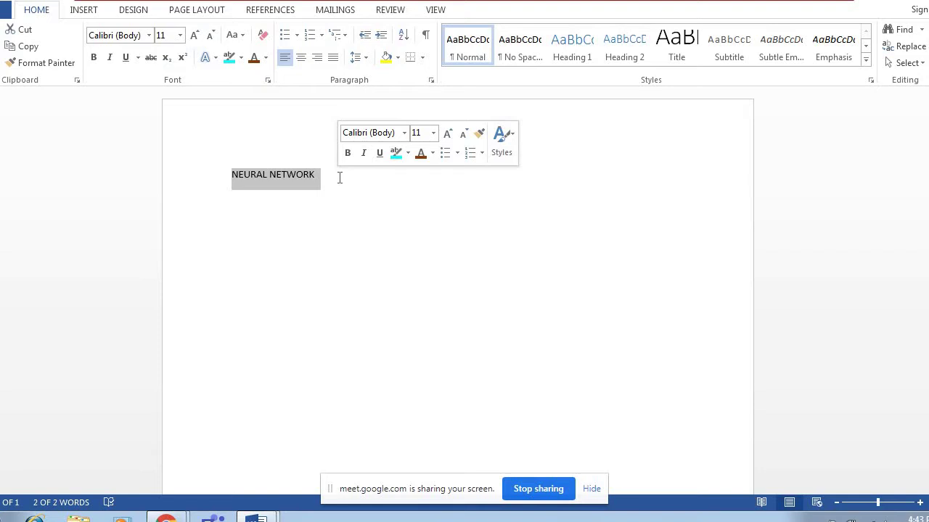
click(193, 36)
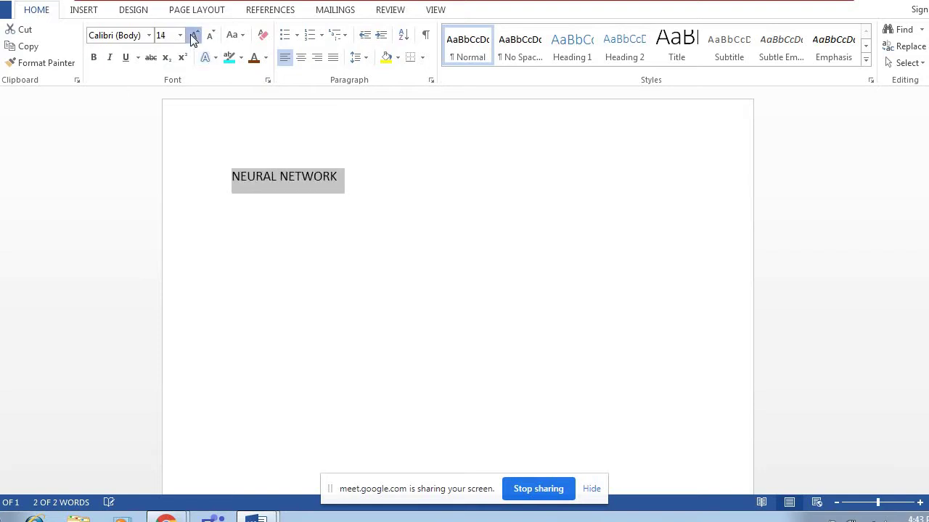
click(193, 36)
click(193, 37)
click(193, 36)
click(193, 36)
click(193, 36)
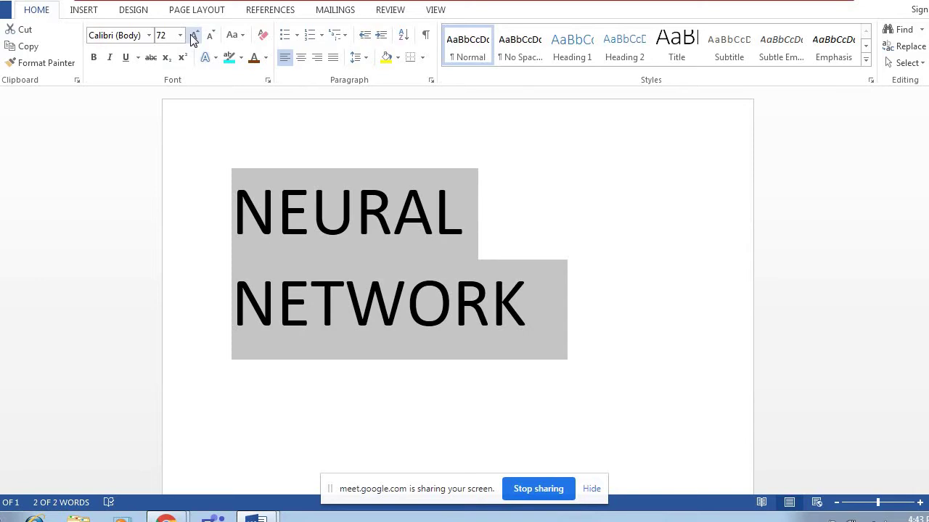
click(300, 58)
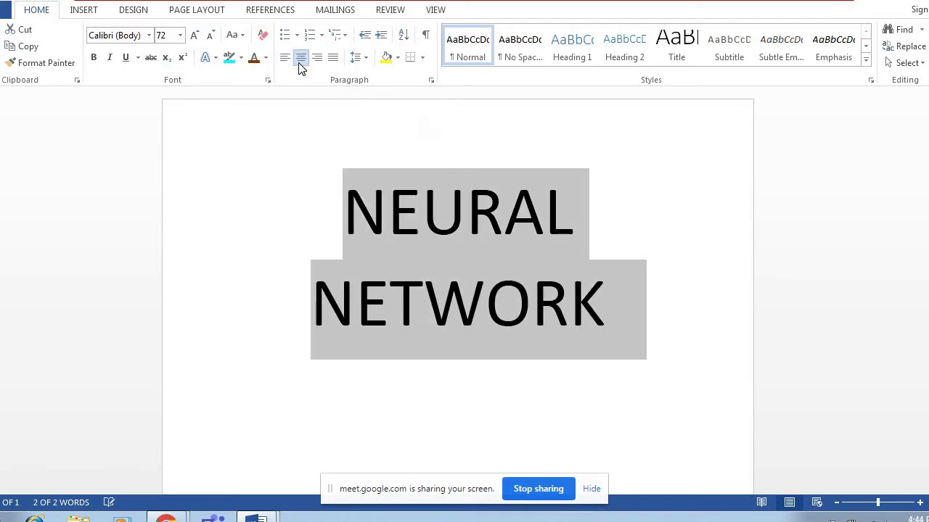
click(349, 203)
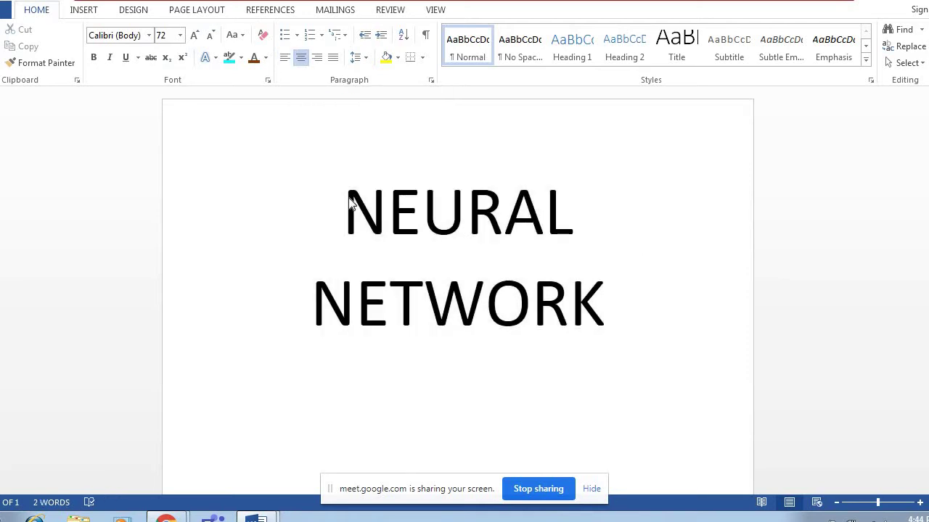
Step: Insert two blank lines above the NEURAL NETWORK text to move it down the page
key(Return)
key(Return)
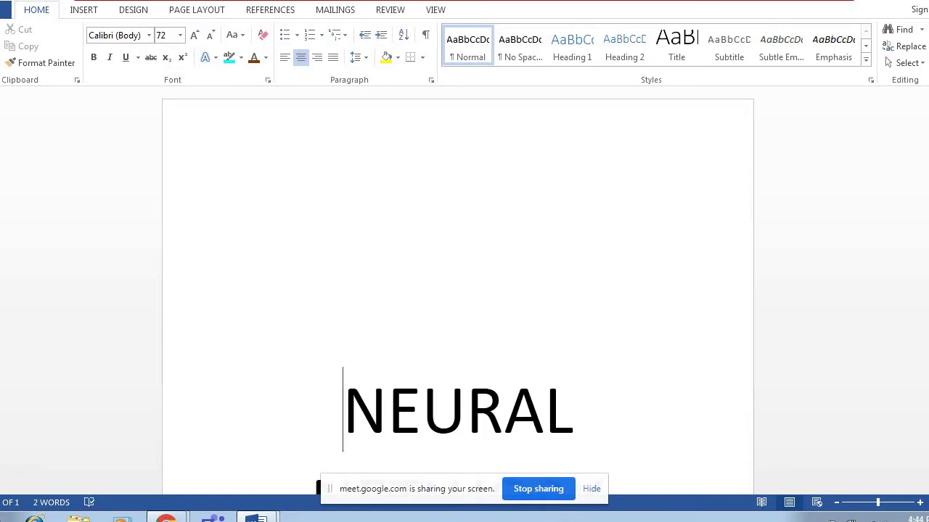
scroll(457, 290, down, 3)
scroll(276, 292, down, 7)
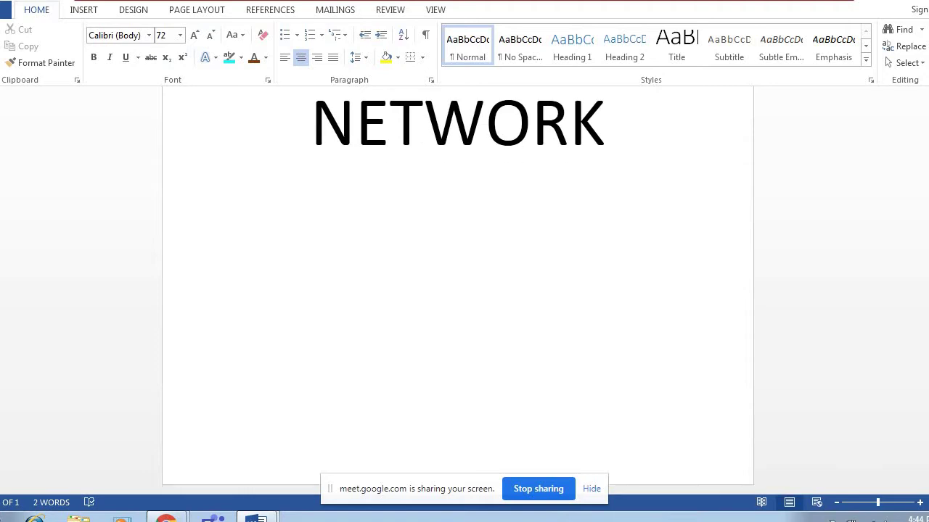
scroll(275, 293, up, 7)
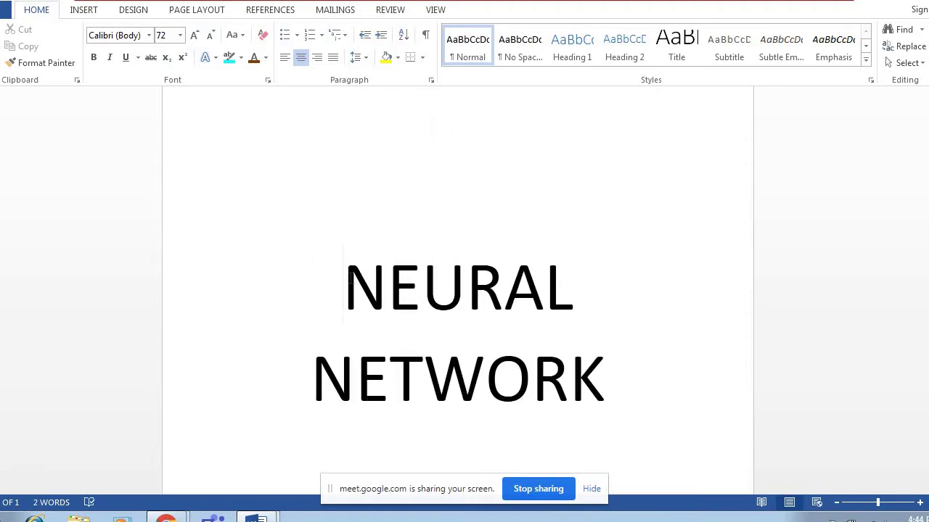
Step: Apply a blue variation from the strongest row of glow text effects to both words, NEURAL NETWORK
shift+click(482, 348)
shift+click(601, 379)
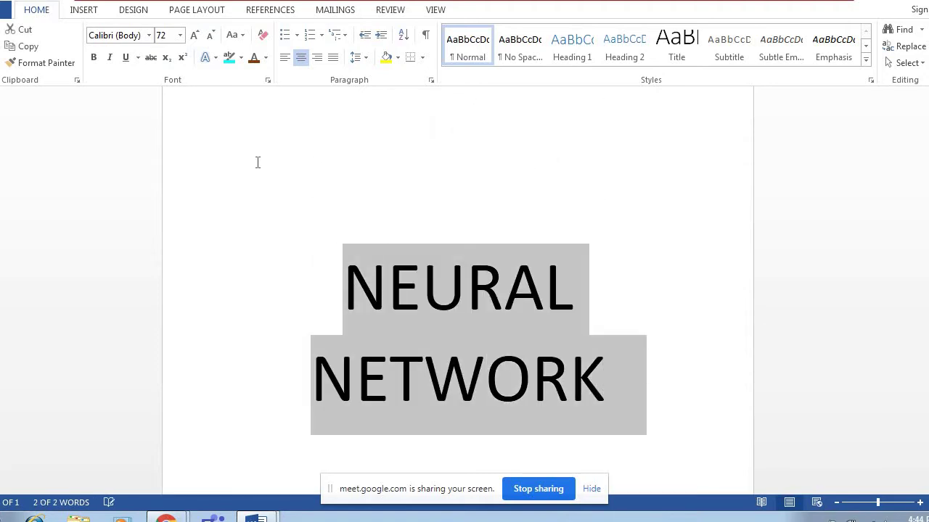
click(215, 58)
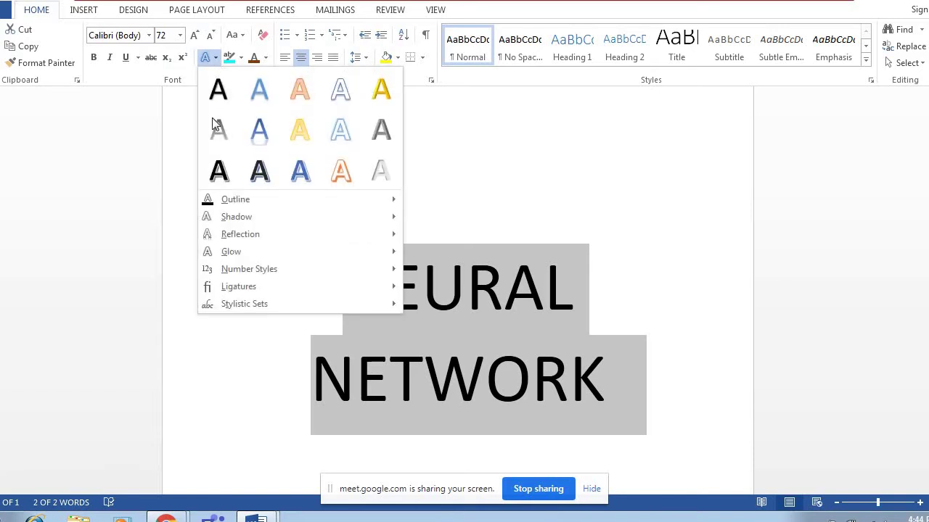
mouse_move(274, 249)
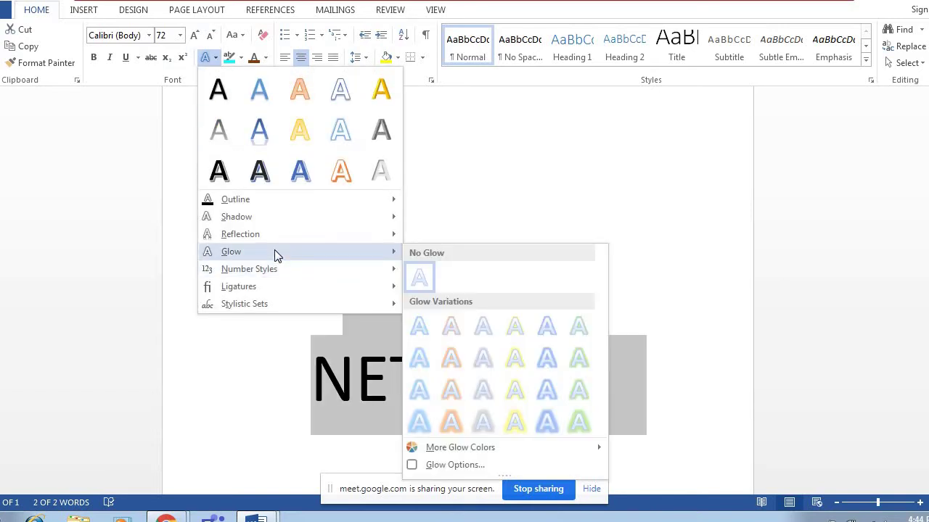
click(538, 428)
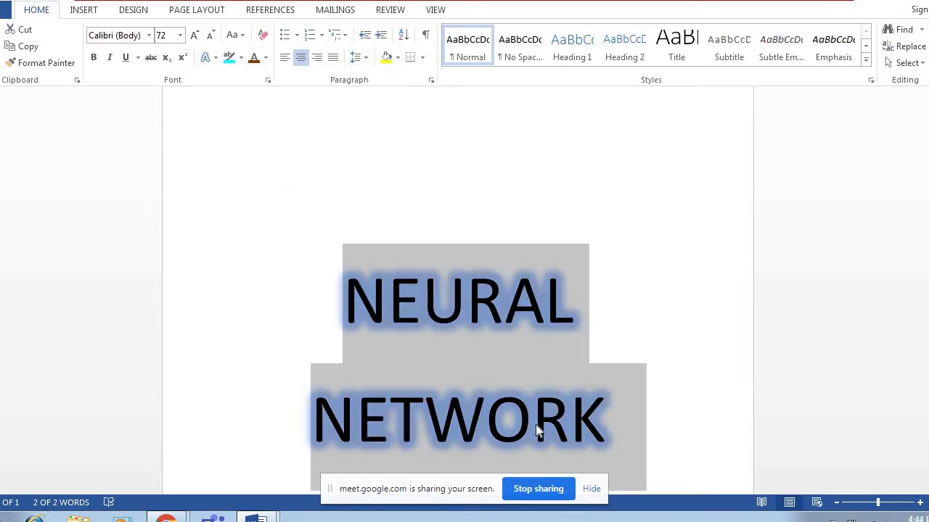
click(650, 295)
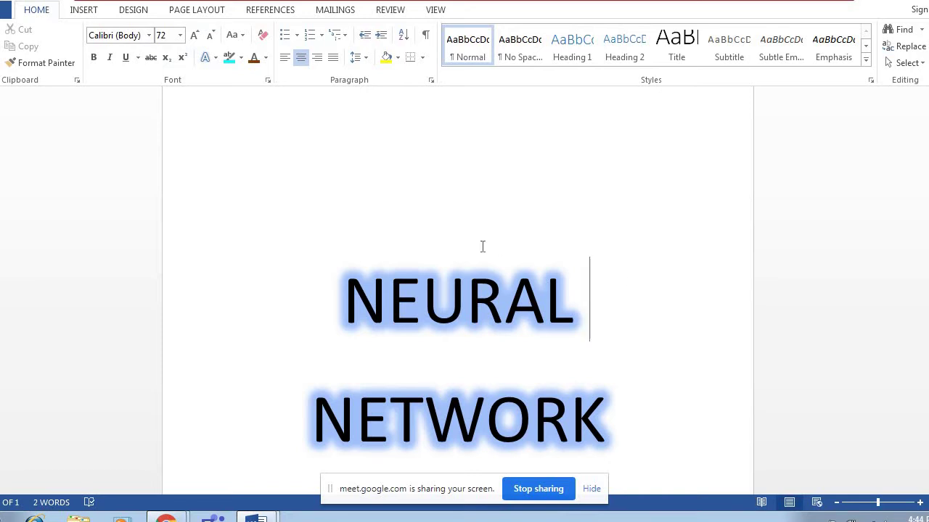
Step: Select NEURAL NETWORK again and examine the text effect choices for shadow, outline, ligatures and stylistic sets
drag(627, 436, 297, 290)
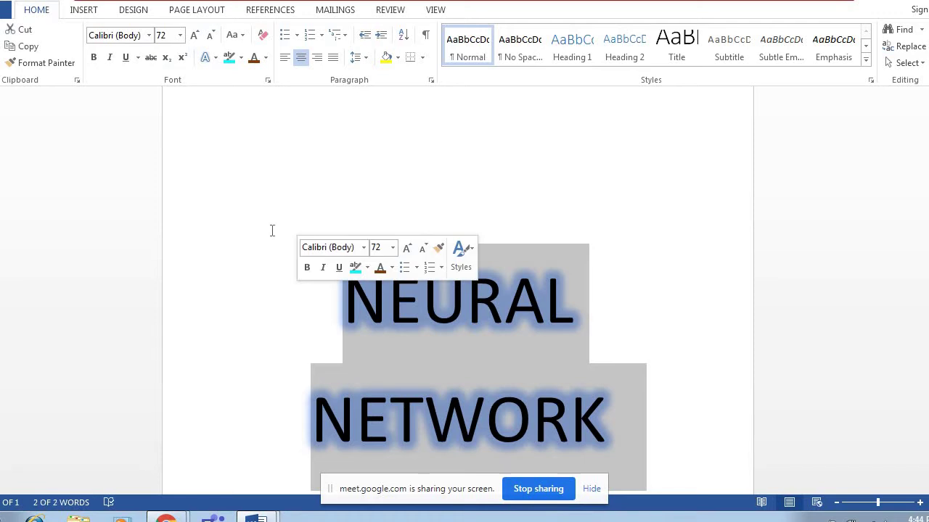
click(215, 58)
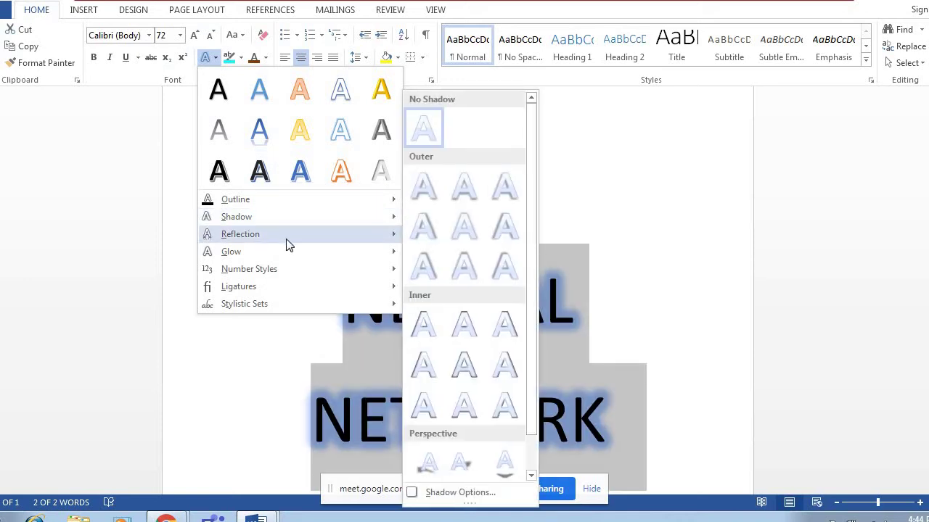
mouse_move(288, 245)
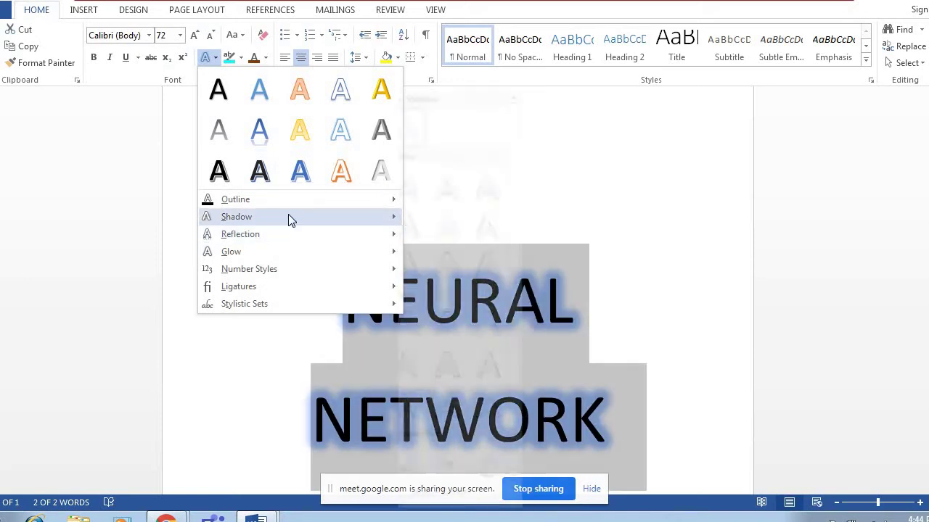
mouse_move(289, 220)
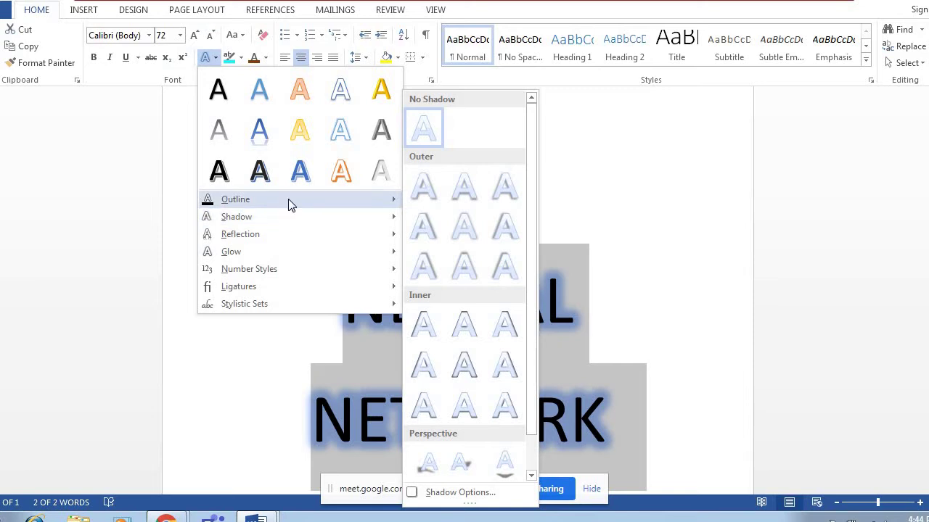
mouse_move(294, 275)
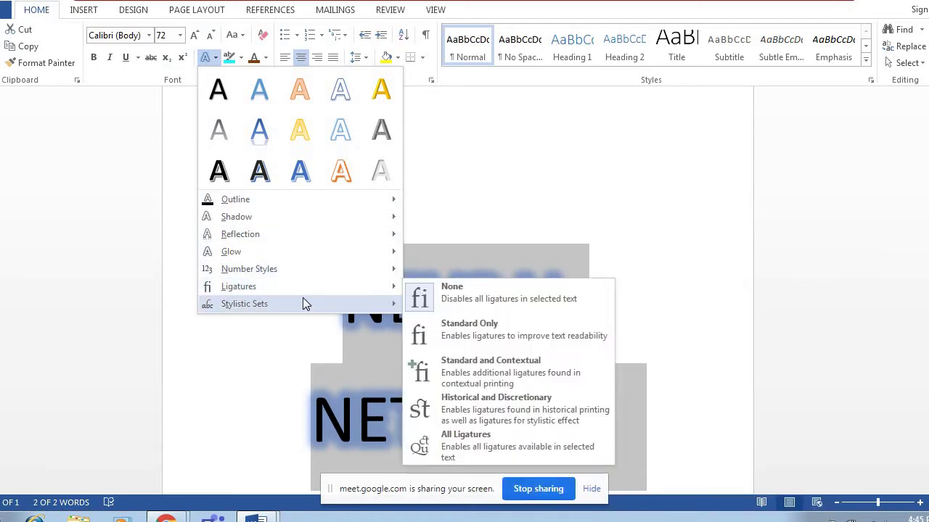
mouse_move(305, 304)
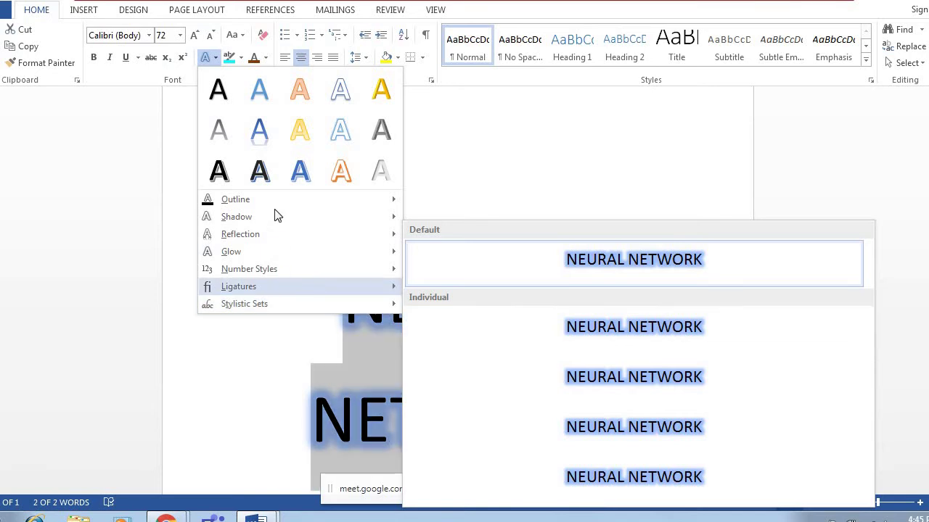
click(462, 187)
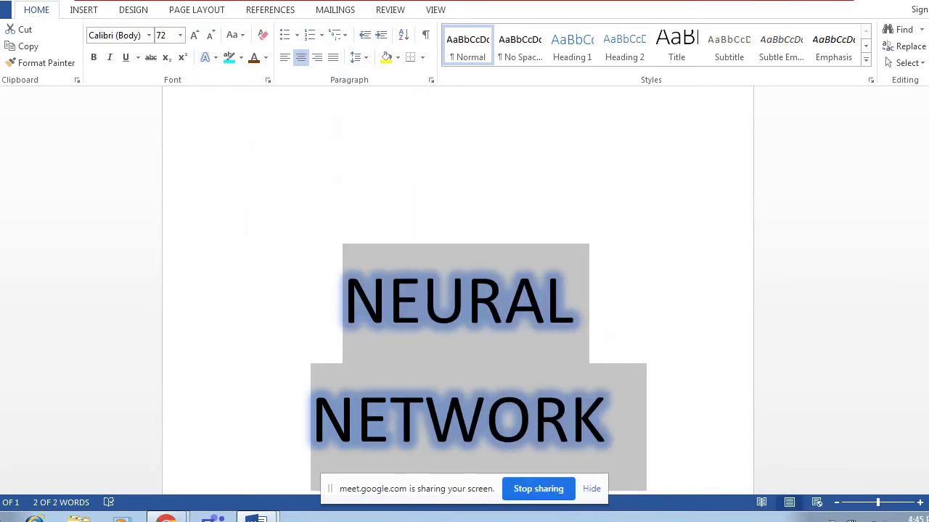
scroll(458, 290, down, 5)
scroll(457, 290, up, 2)
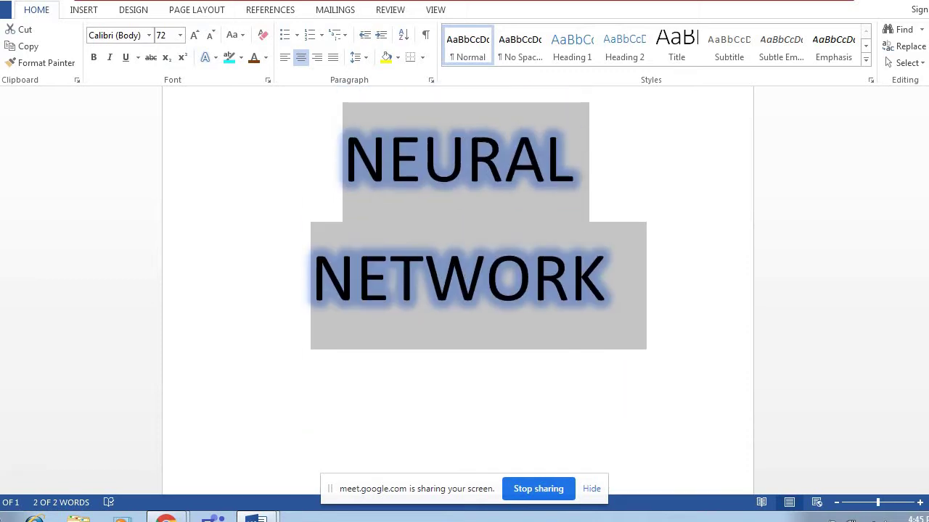
scroll(464, 290, up, 5)
scroll(464, 290, down, 1)
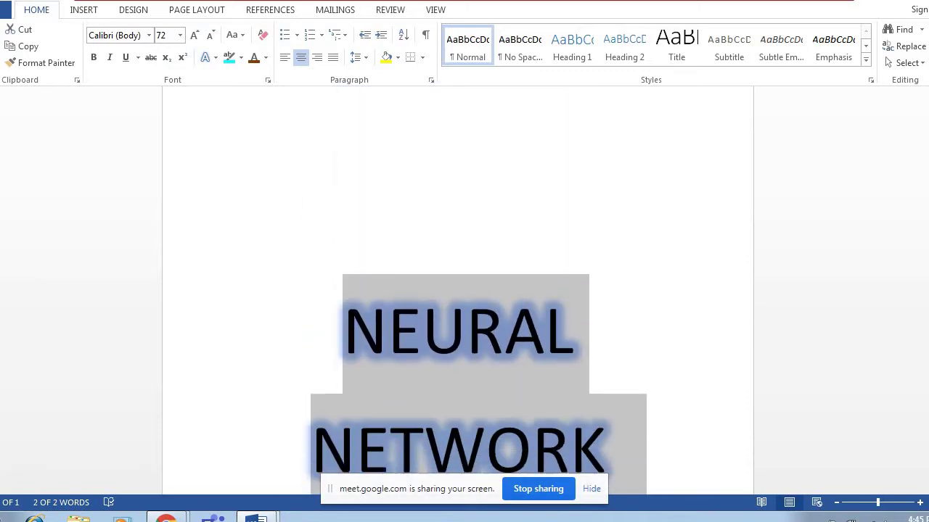
scroll(464, 290, down, 1)
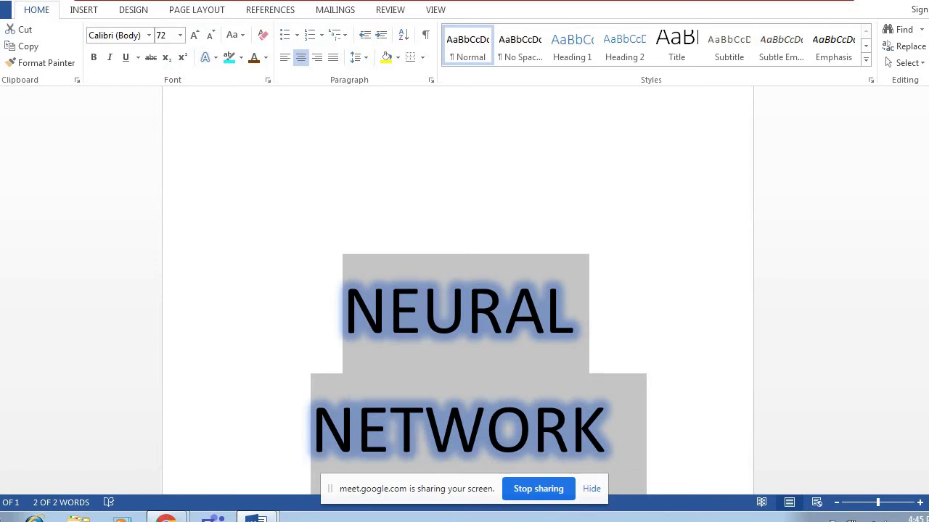
scroll(464, 290, down, 3)
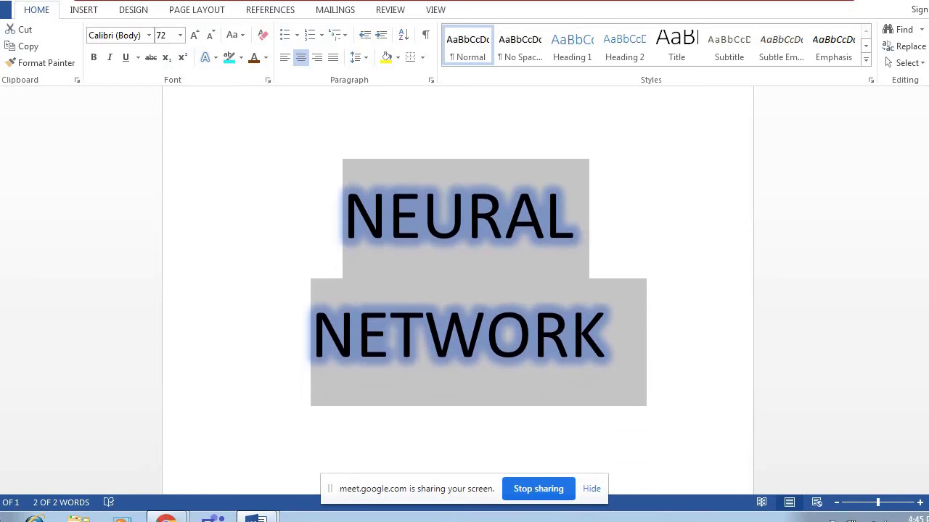
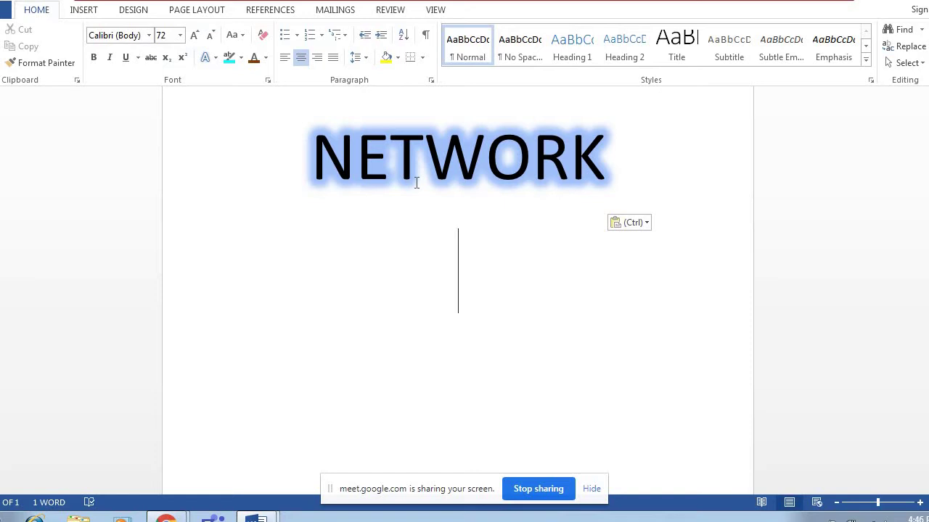
Step: Undo the last paste of NETWORK and the removals of the words NETWORK and NEURAL
key(ctrl+z)
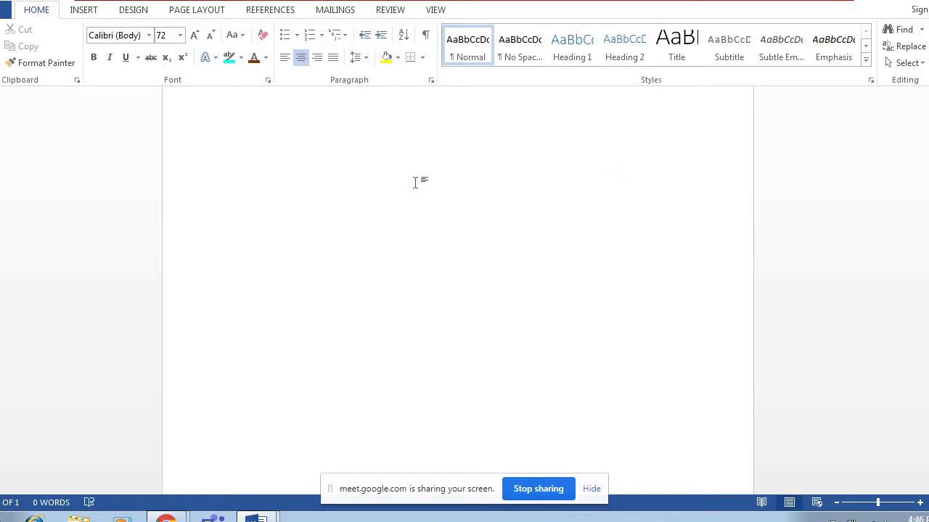
key(ctrl+z)
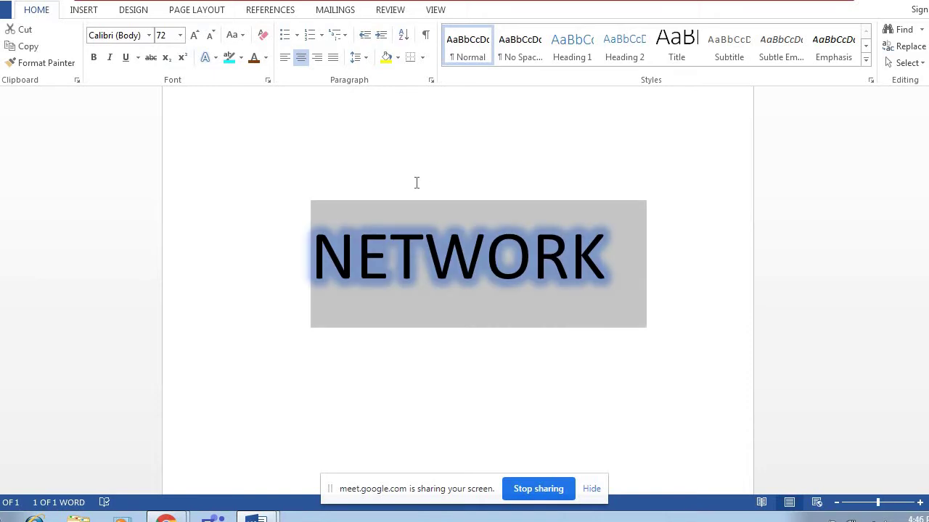
key(ctrl+z)
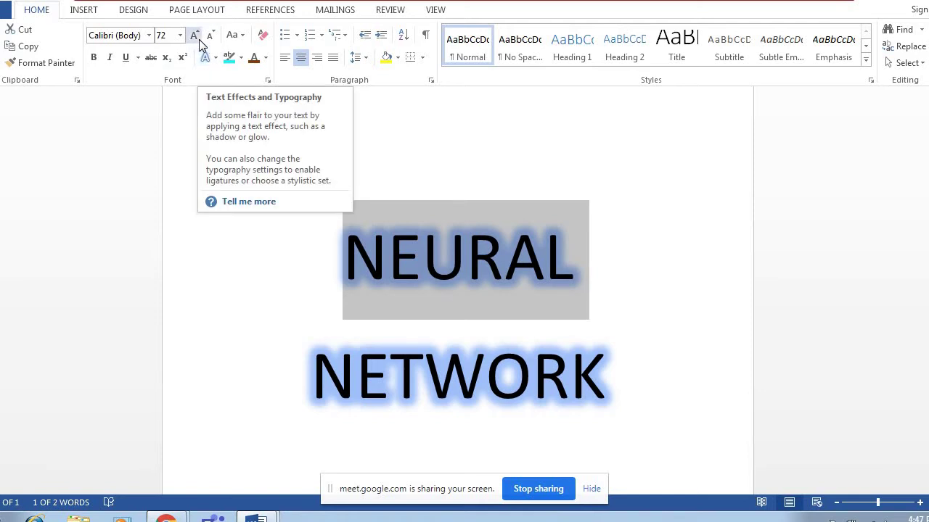
Step: Try sentence case, lowercase and uppercase in turn on the word NEURAL
click(240, 41)
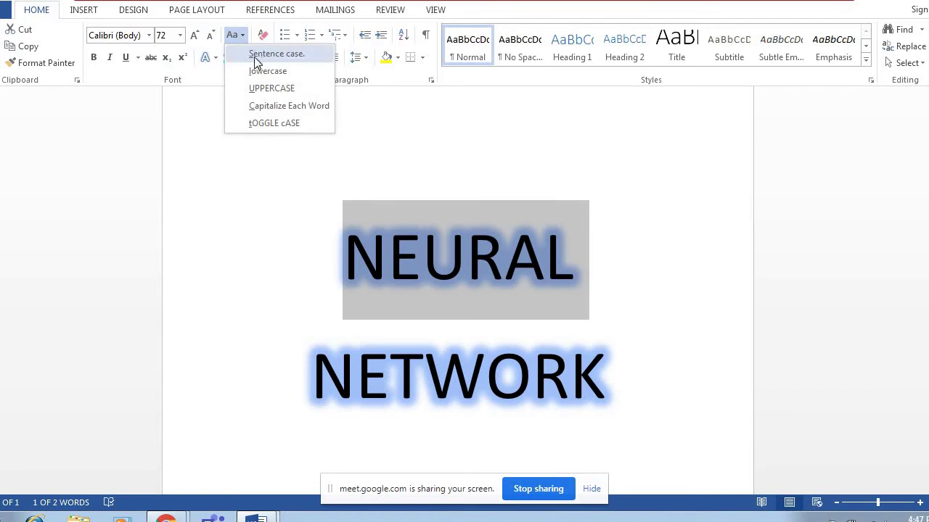
click(255, 58)
click(235, 34)
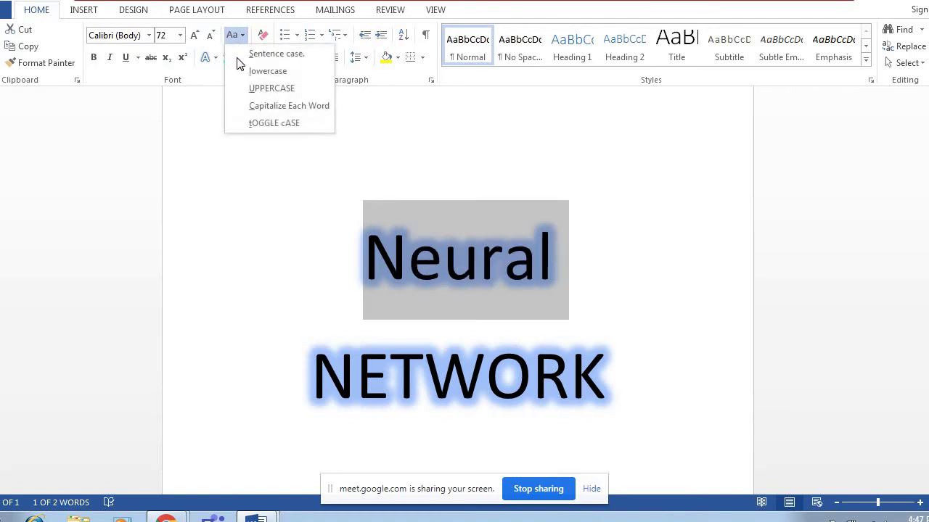
click(245, 73)
click(239, 37)
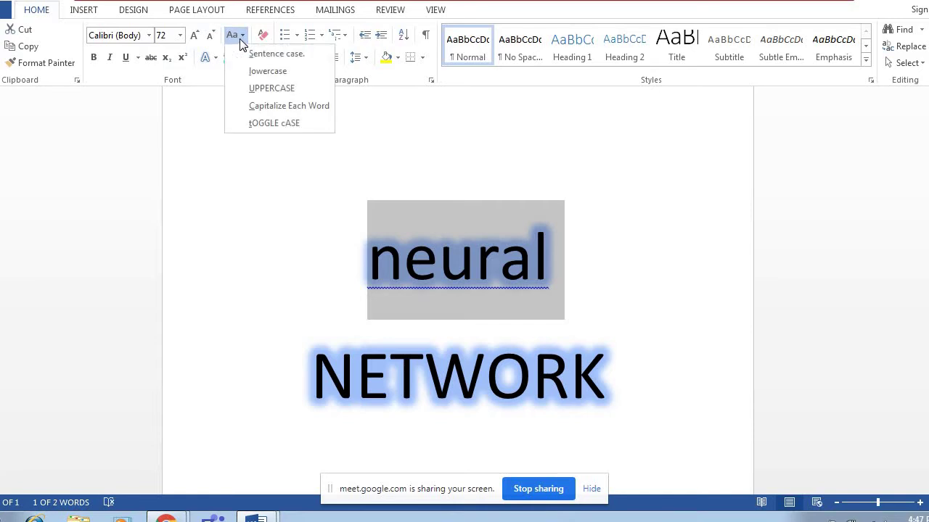
click(254, 88)
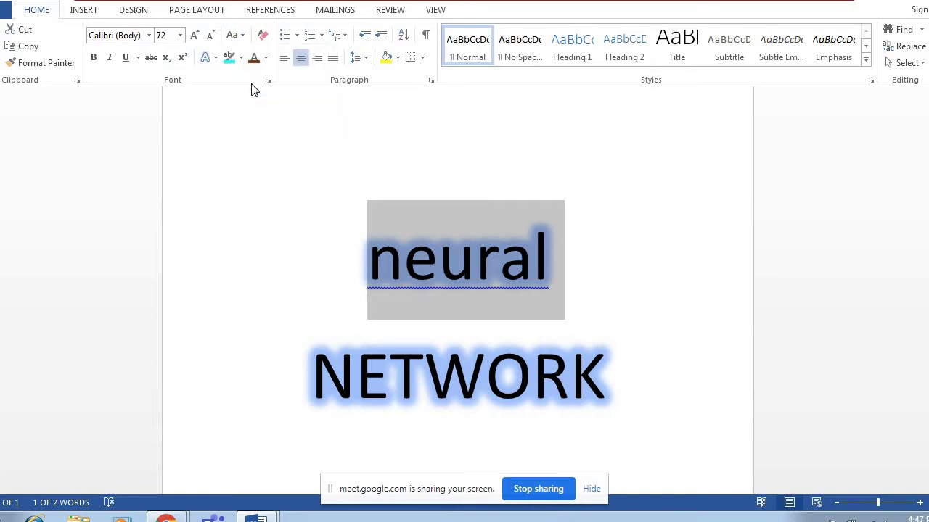
Step: Change the word NEURAL to Capitalize Each Word case and clear all of its formatting
click(238, 36)
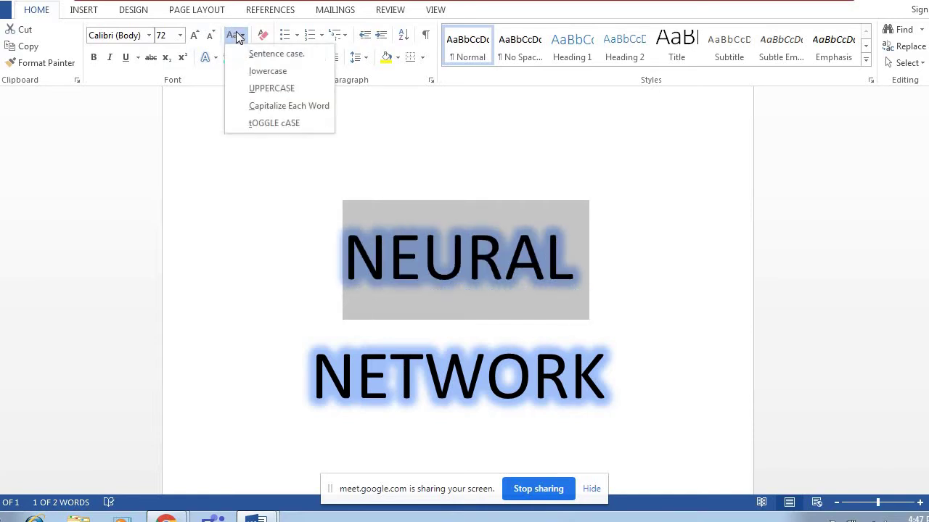
click(247, 105)
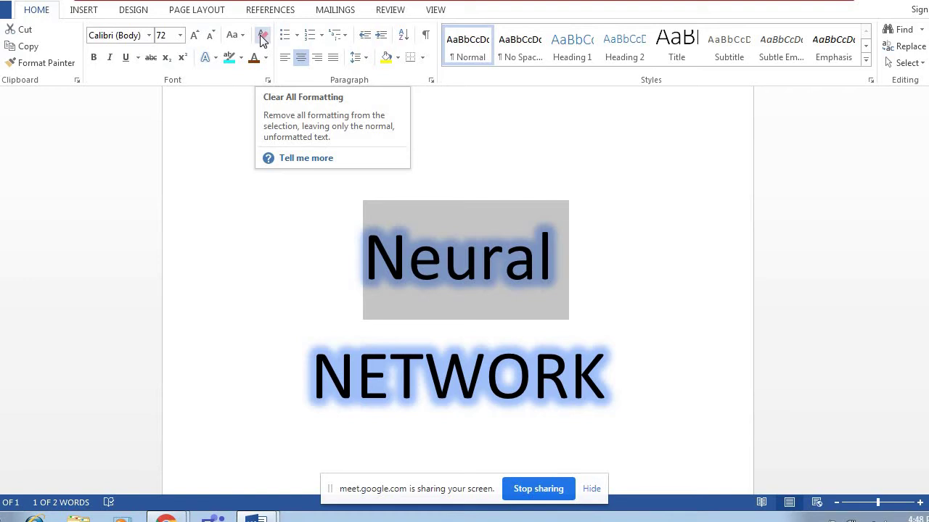
click(264, 39)
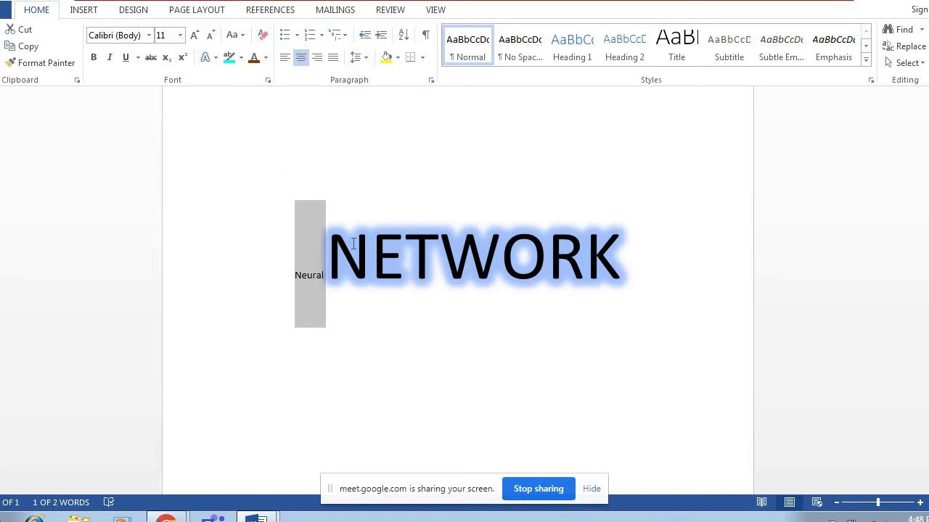
Step: Delete the whole Neural NETWORK text from the page
click(363, 247)
drag(294, 229, 528, 326)
key(Delete)
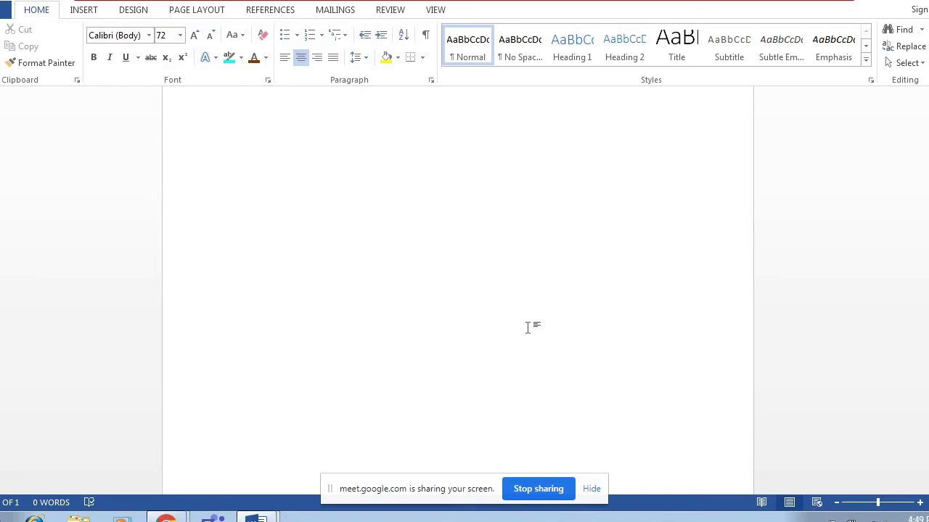
Step: Try to shrink the font size of the empty line by eight steps
click(209, 34)
click(210, 35)
click(209, 35)
click(210, 35)
click(210, 35)
click(210, 35)
click(210, 35)
click(210, 35)
Step: Remove the blank lines and the centring so that the insertion point sits left-aligned on the page's first line
key(Return)
key(Return)
key(Return)
key(BackSpace)
key(BackSpace)
key(BackSpace)
key(BackSpace)
key(BackSpace)
key(Return)
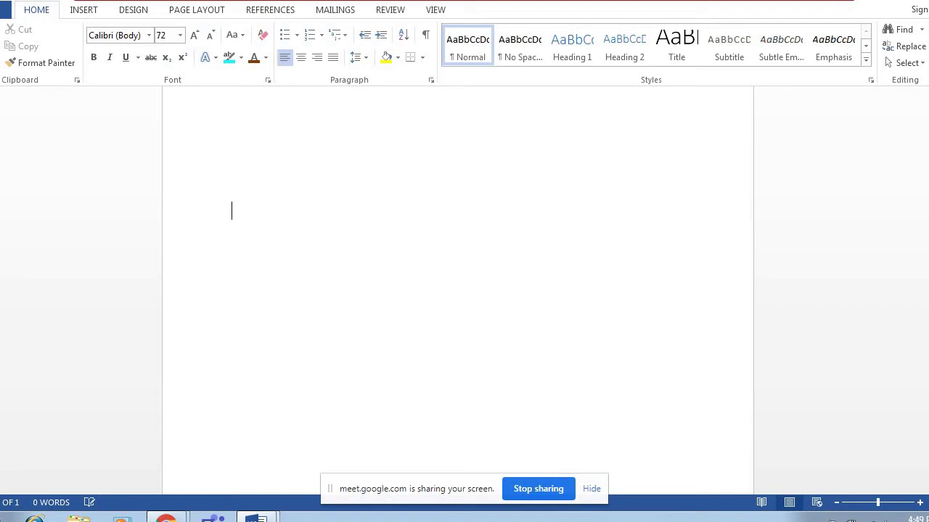
key(BackSpace)
scroll(398, 176, up, 1)
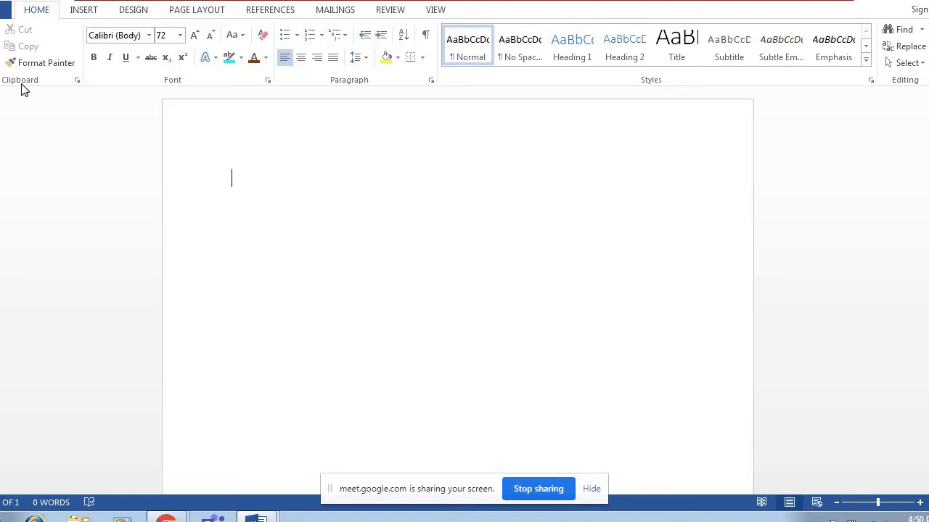
Step: Enter the word TEXT in capital letters on the first line of the page
text(tEXT)
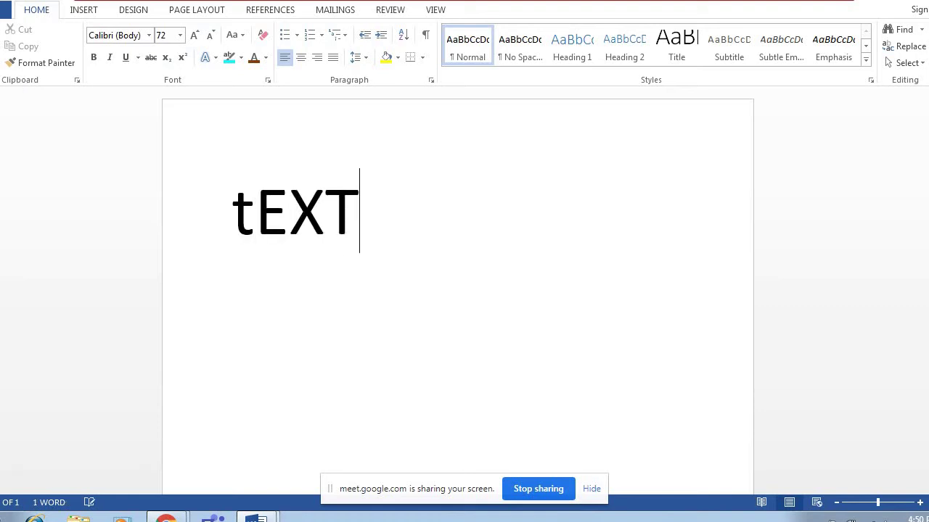
key(BackSpace)
key(BackSpace)
key(BackSpace)
key(BackSpace)
text(TEXT)
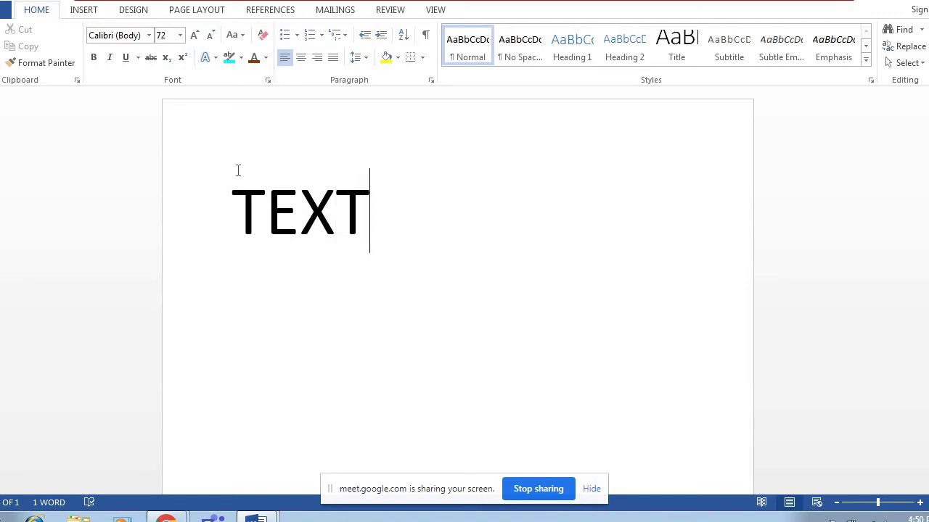
Step: Reduce the font size of the word TEXT to 36 points
drag(232, 203, 378, 206)
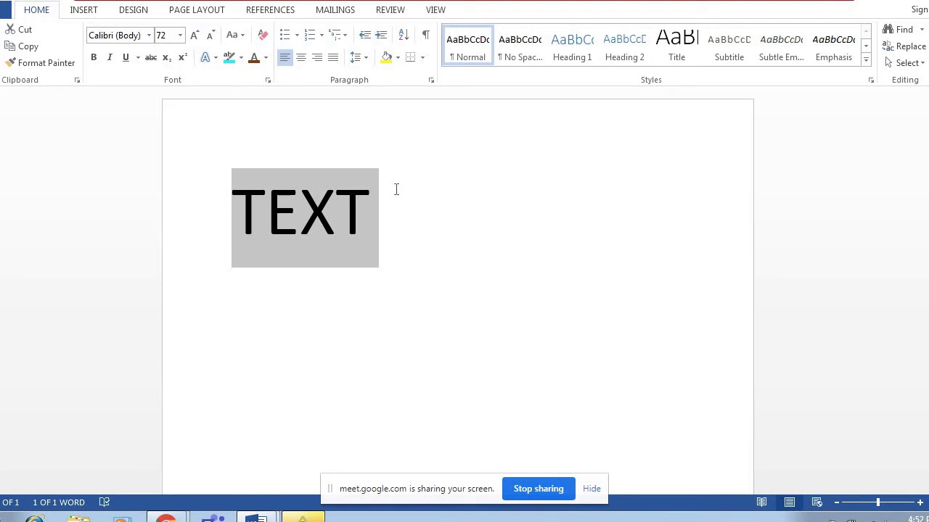
click(210, 37)
click(209, 36)
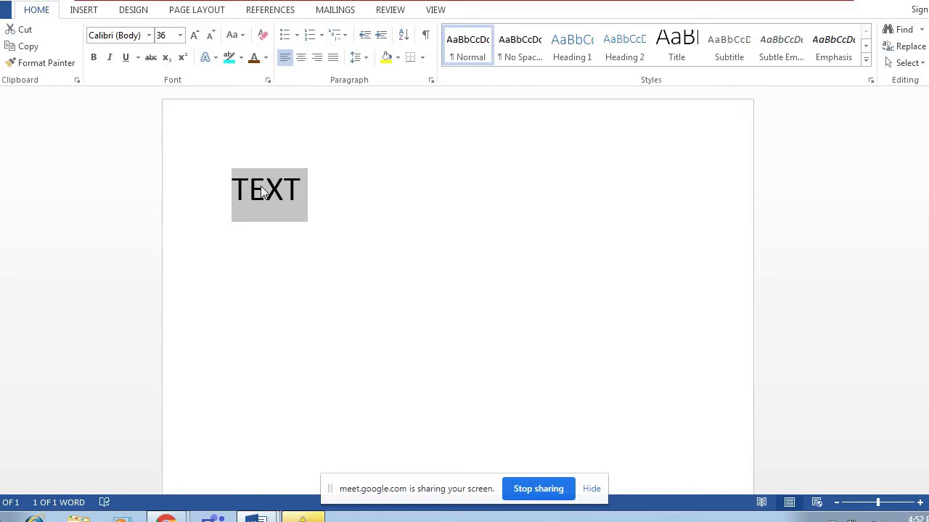
Step: Replace the word TEXT with the heading REGIONS OF INDIA in capital letters
click(302, 193)
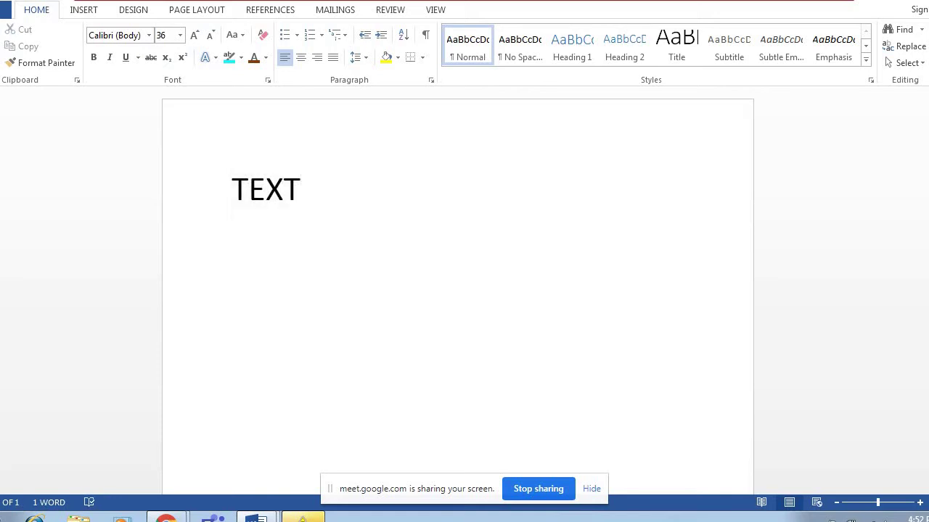
key(BackSpace)
key(BackSpace)
key(BackSpace)
key(BackSpace)
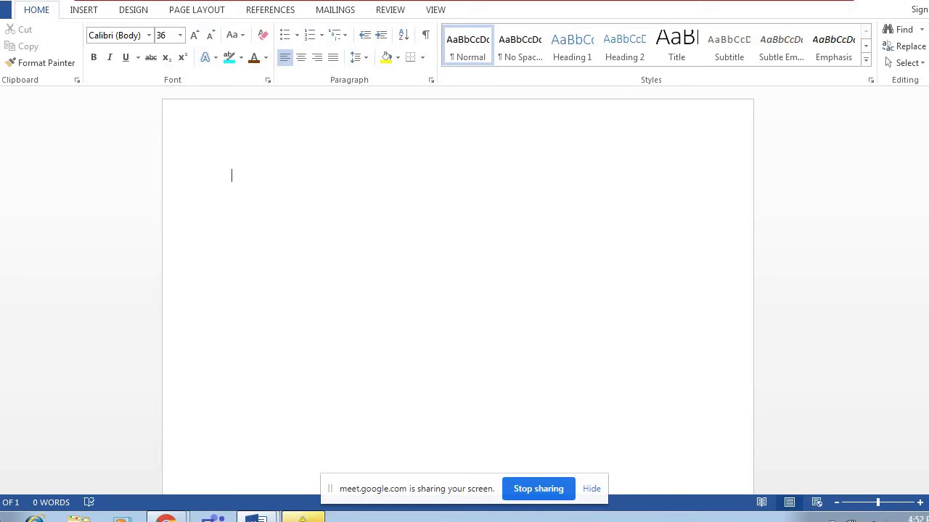
text(rE)
key(BackSpace)
key(BackSpace)
text(REGIONS)
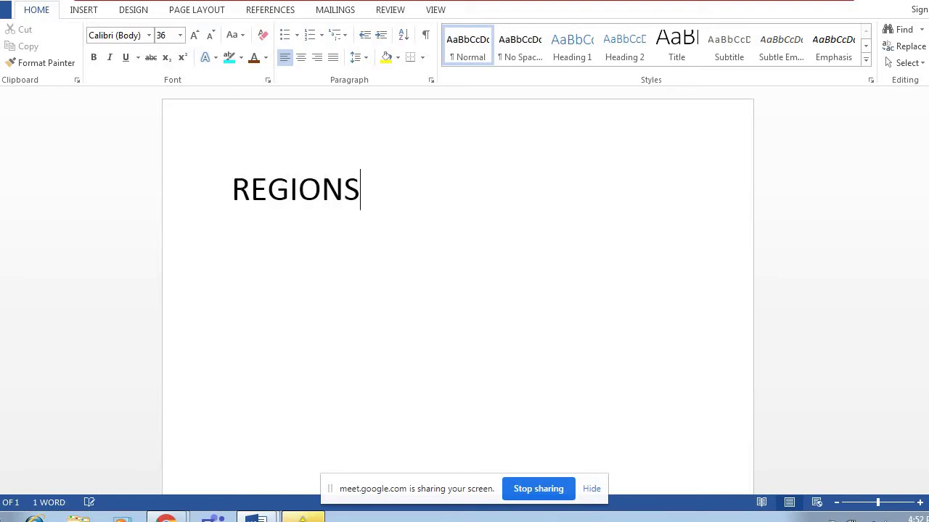
text( OF INDIA)
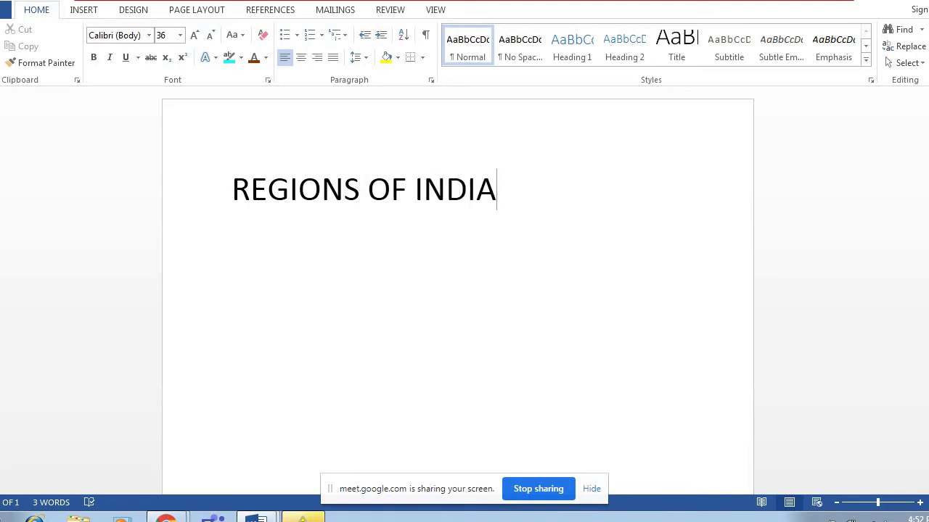
Step: Below the heading, create a bulleted list with solid round bullets in 12-point text containing NORTH, EAST, SOUTH and WEST
key(Return)
click(297, 35)
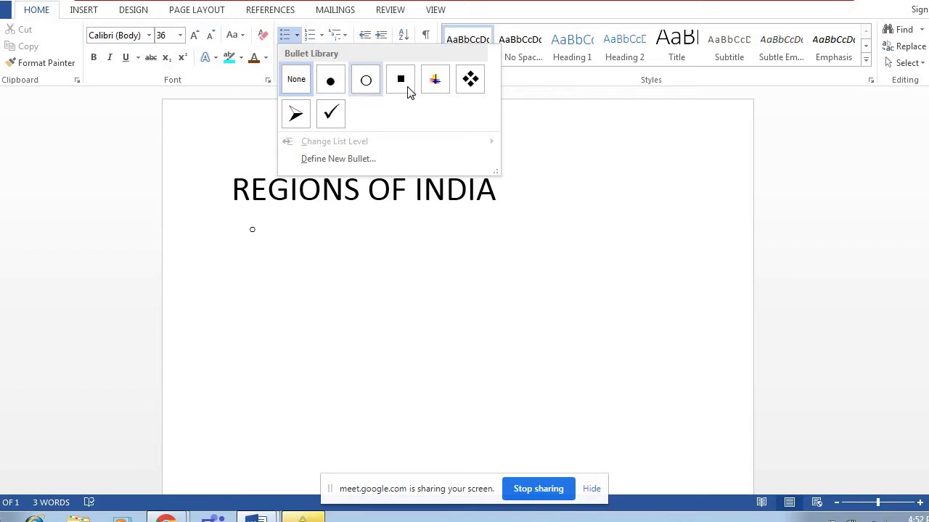
click(333, 83)
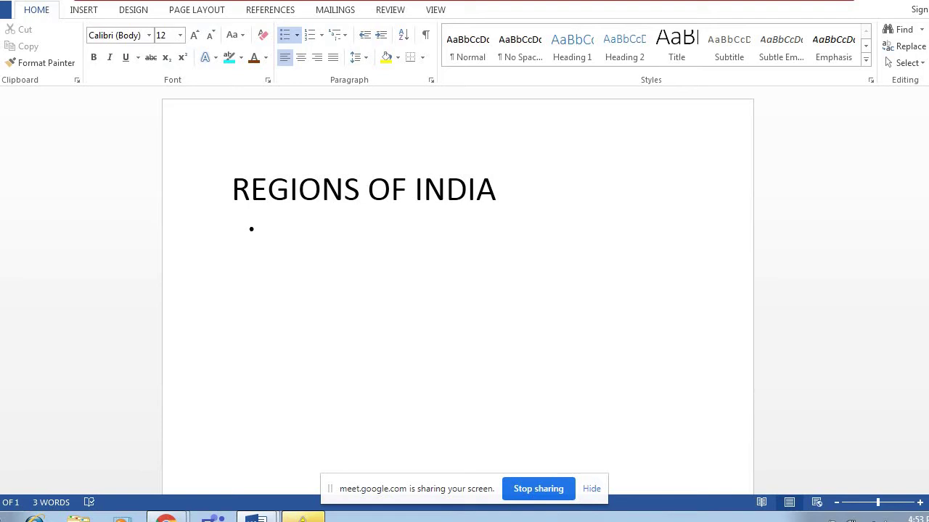
text(NORTH)
key(Return)
text(EAST)
key(Return)
text(SO)
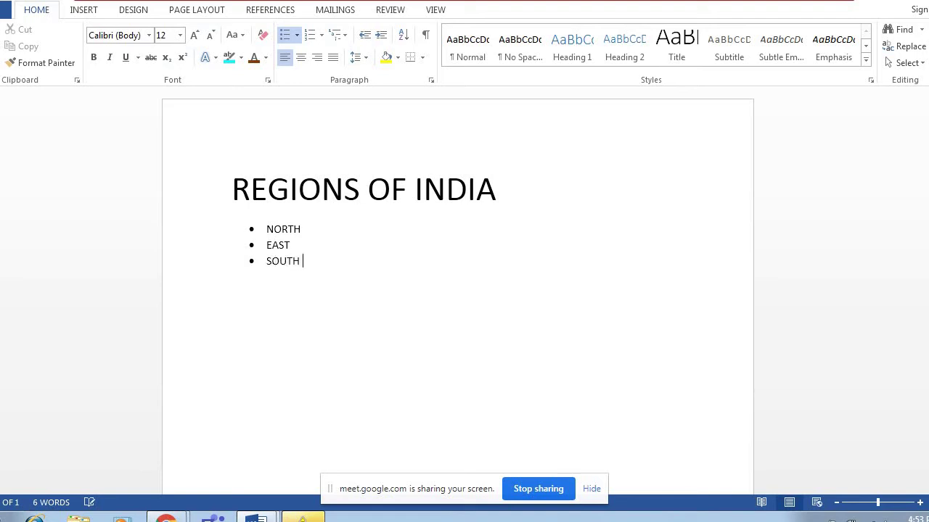
text(UTH)
key(Return)
text(WEST)
click(233, 187)
drag(311, 187, 504, 193)
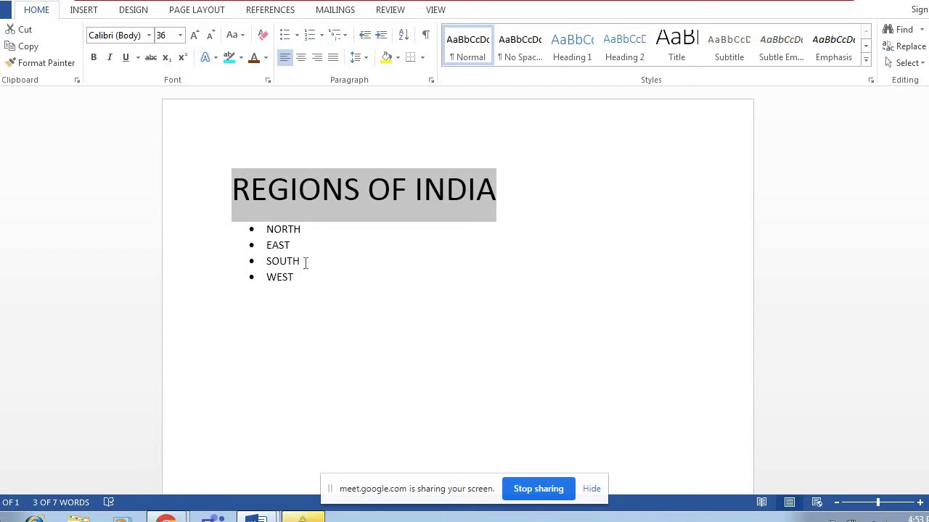
Step: End the bulleted list after WEST and enter the line YOUR QUALIFICATIONS below it, followed by a new line
click(314, 281)
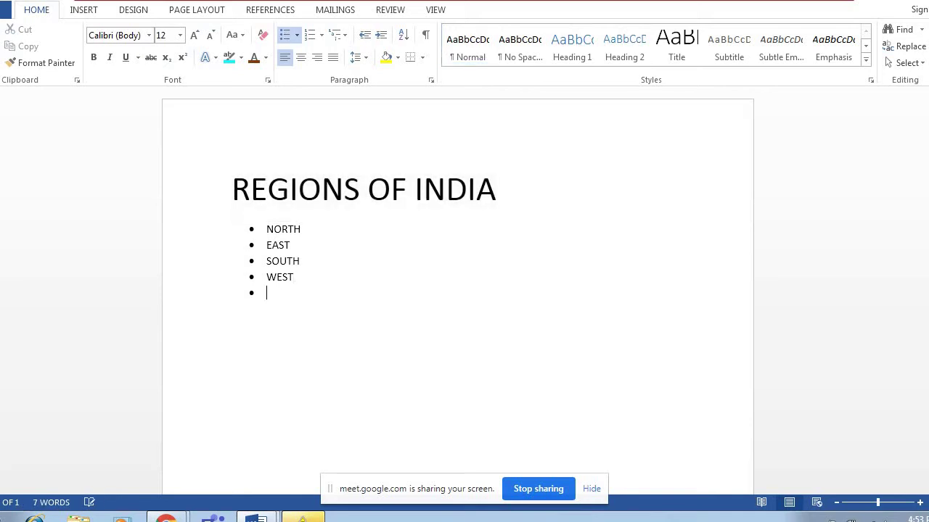
key(BackSpace)
text(YO)
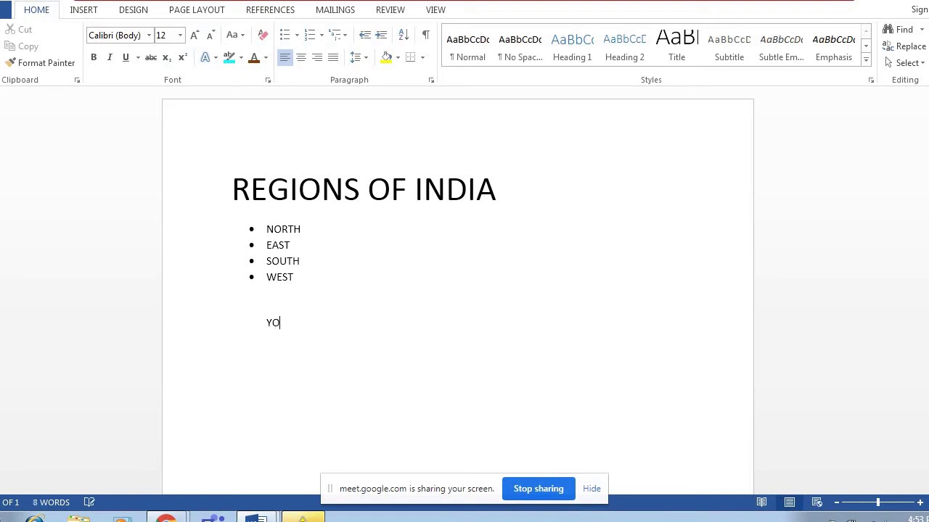
text(UR QUALIFICATIONS)
key(Return)
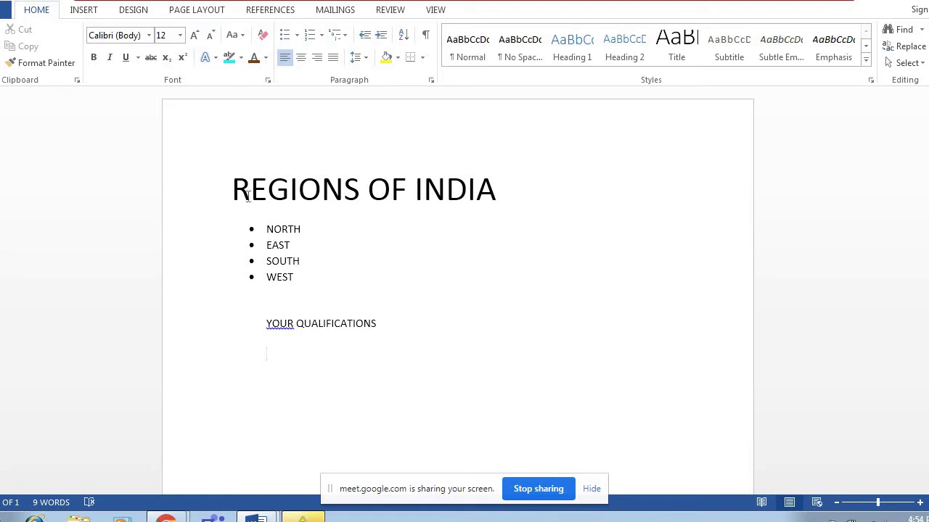
Step: Start a numbered list in the 1. 2. 3. style under YOUR QUALIFICATIONS with the items 10TH, 12TH, BBA and MBA
click(321, 38)
click(380, 96)
text(10TH)
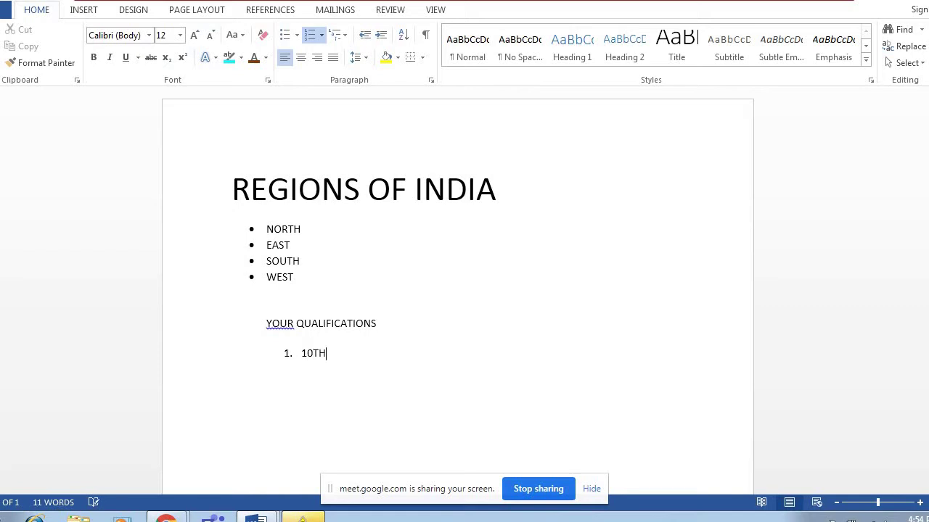
key(Return)
text(12TH)
key(Return)
text(BBA)
key(Return)
text(MBA)
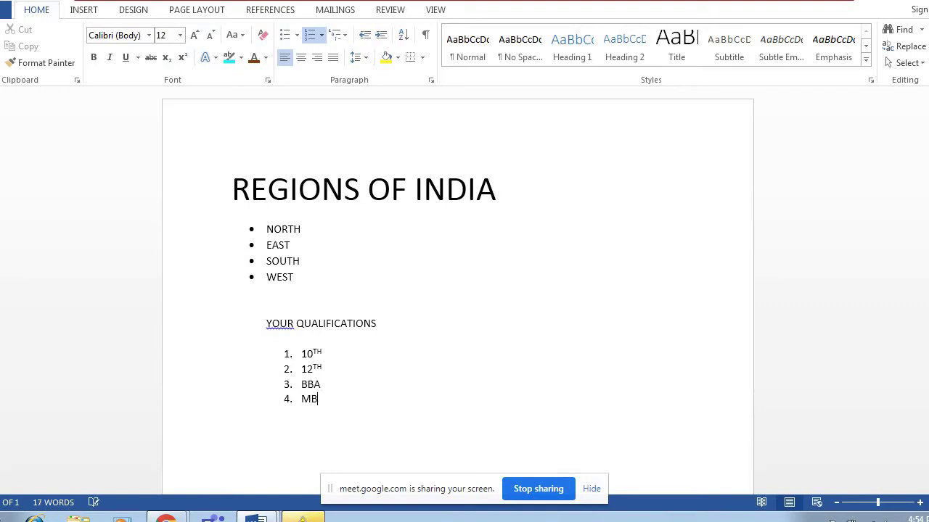
Step: Add PHD as the fifth item of the qualifications list and end the numbering on the line after it
key(Return)
text(P)
text(.HD)
key(BackSpace)
key(BackSpace)
key(BackSpace)
text(HD)
key(Return)
key(BackSpace)
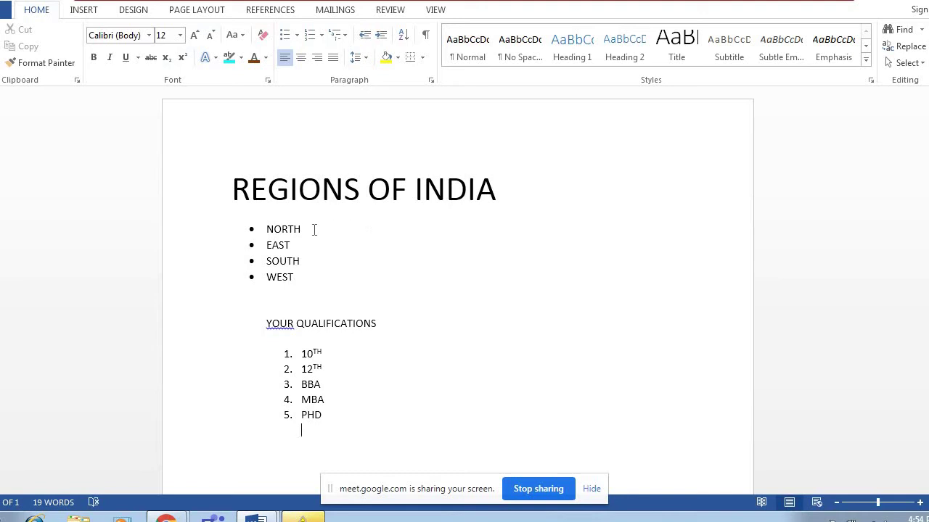
Step: Increase the font size of the YOUR QUALIFICATIONS line and its numbered list to 16 points
drag(263, 323, 353, 412)
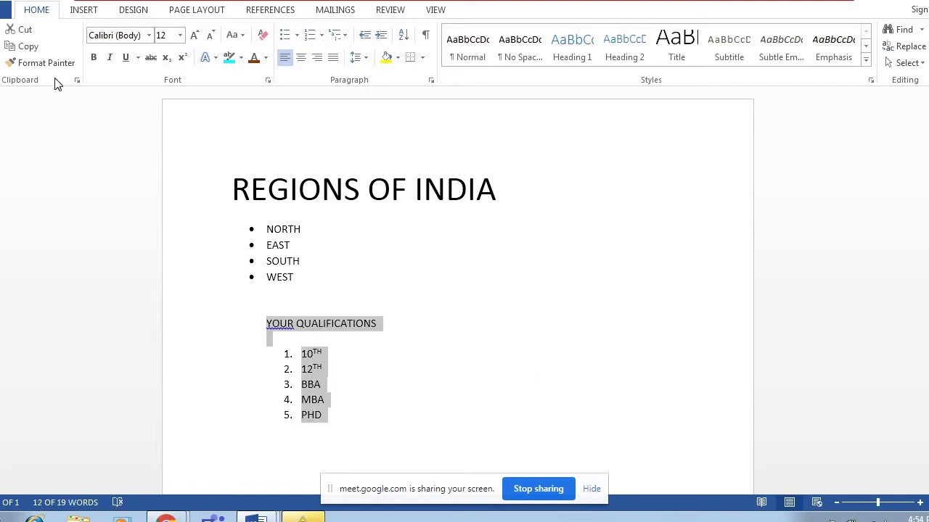
click(196, 35)
click(198, 36)
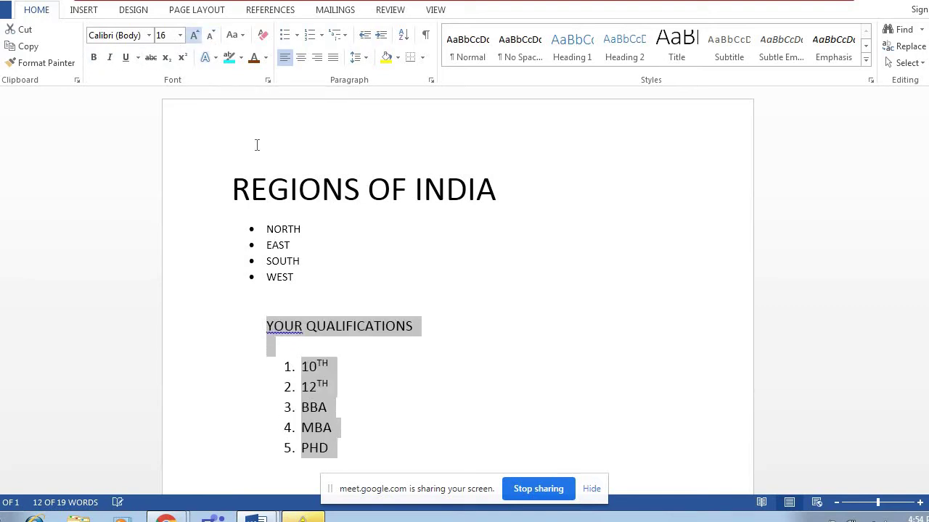
Step: Copy the REGIONS OF INDIA formatting onto YOUR QUALIFICATIONS with Format Painter and remove that line's indent
click(299, 191)
drag(299, 191, 360, 193)
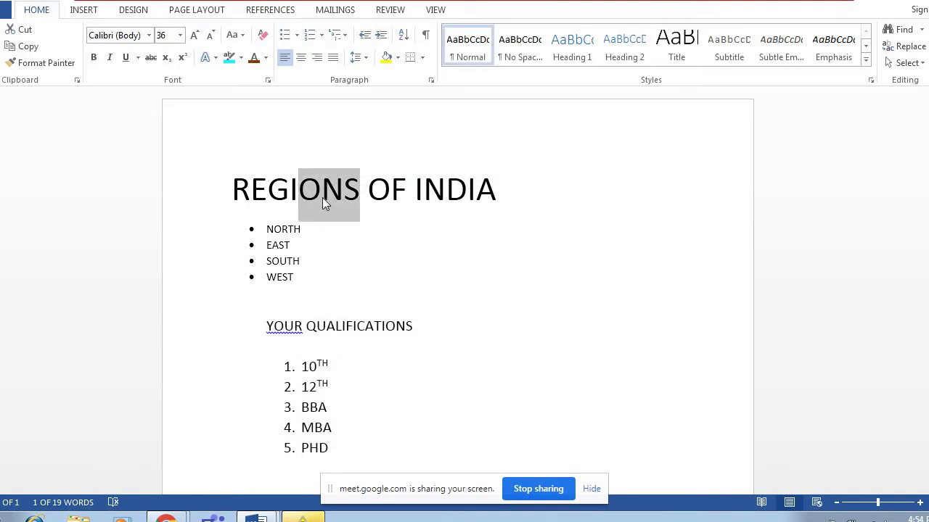
key(Left)
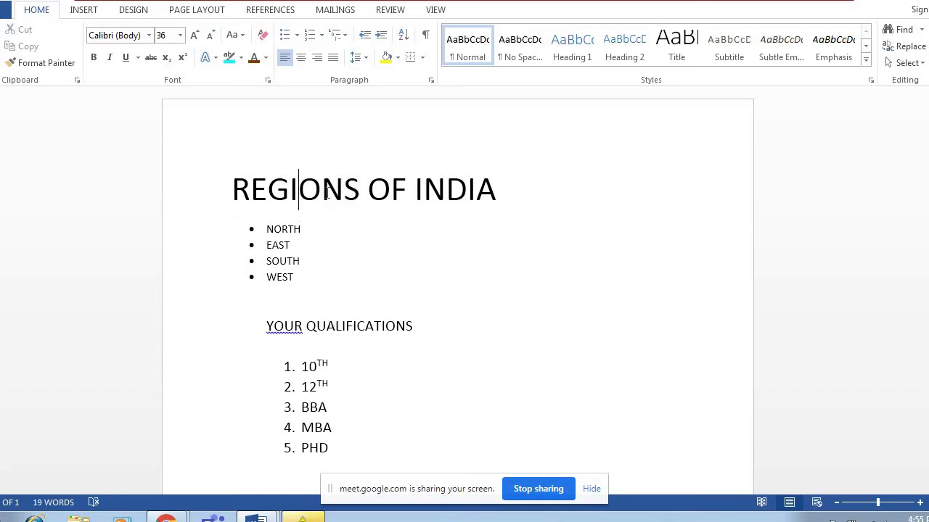
drag(299, 192, 334, 193)
click(66, 64)
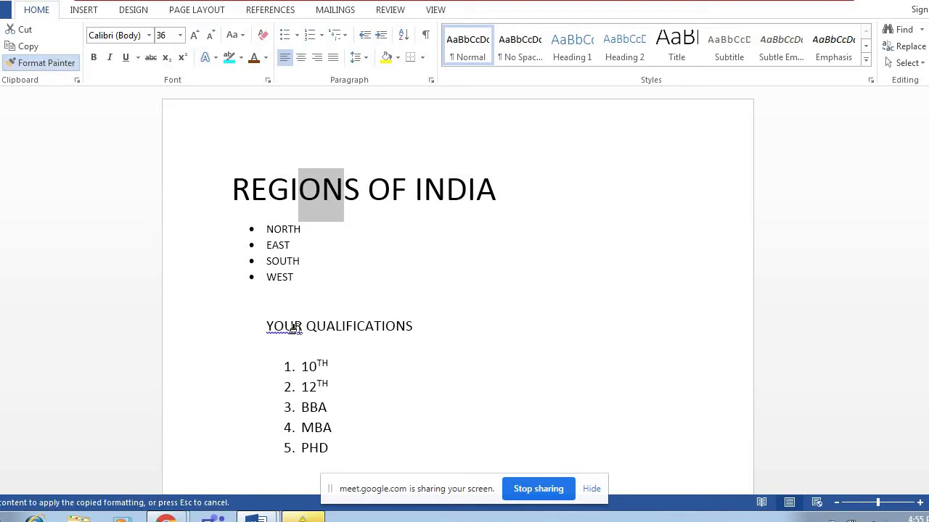
mouse_move(425, 324)
mouse_down()
mouse_move(235, 326)
mouse_move(243, 329)
mouse_up()
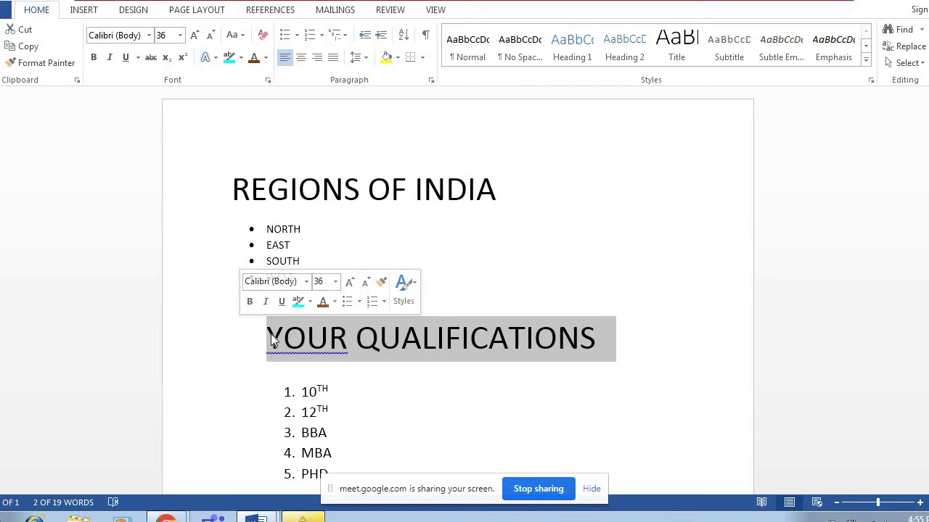
click(273, 341)
key(BackSpace)
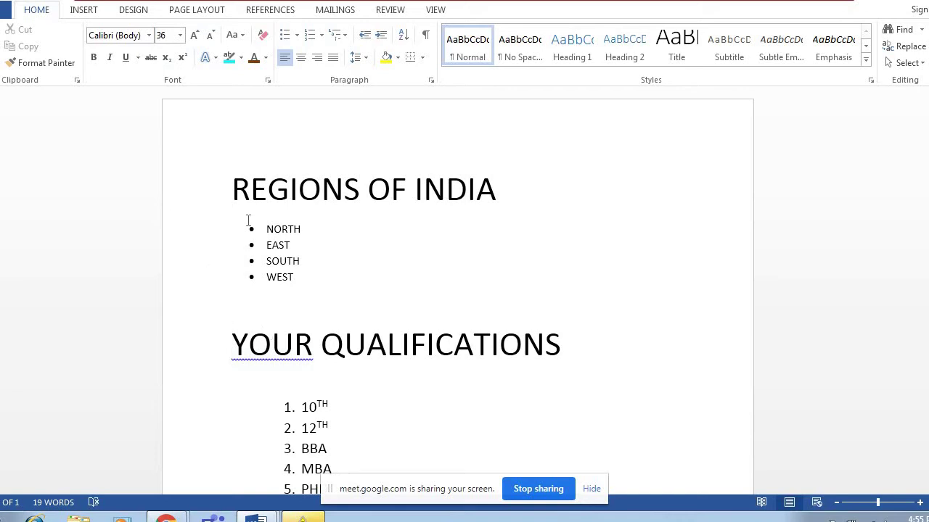
Step: Open the new bullet definition for the four region items and examine its symbol and picture choices without picking one
drag(260, 224, 310, 281)
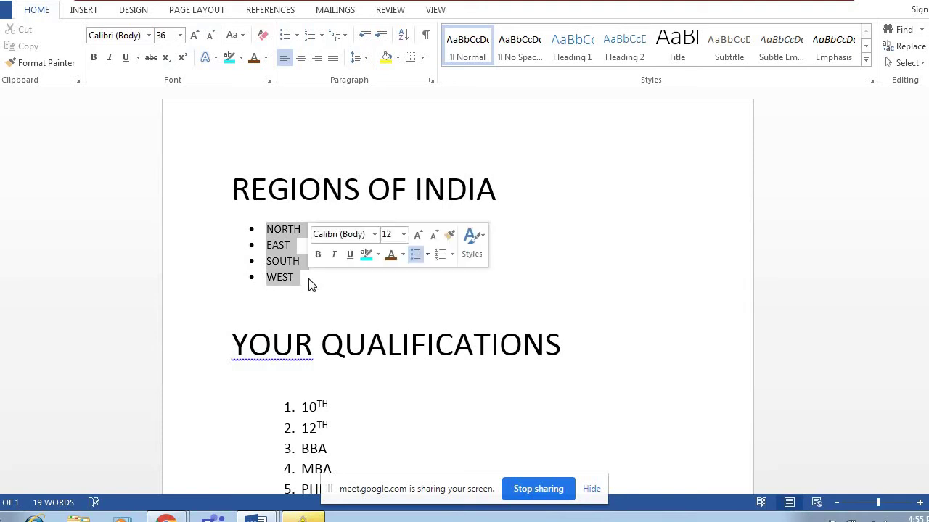
click(296, 35)
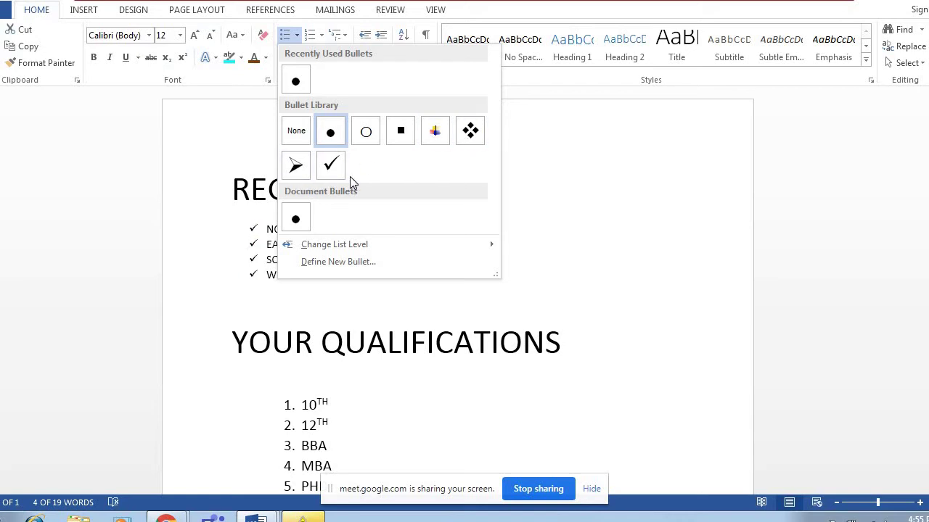
click(338, 262)
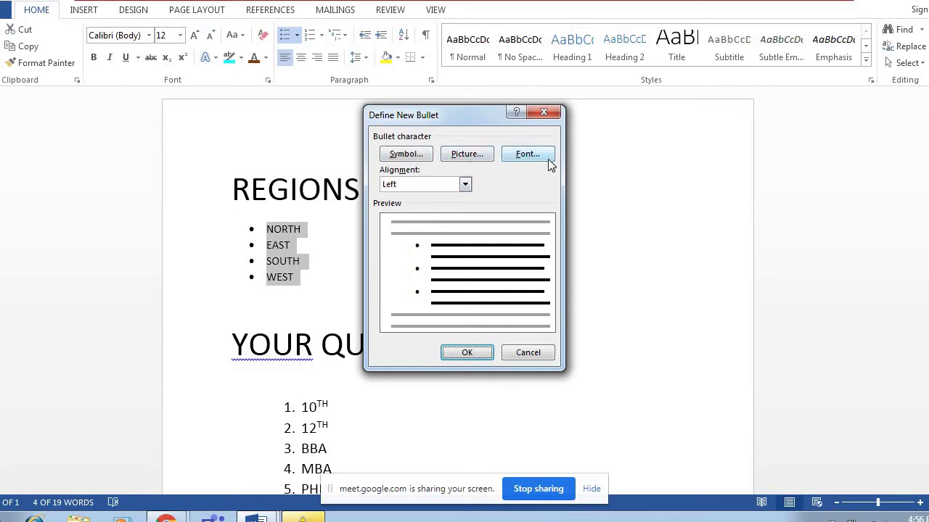
click(399, 160)
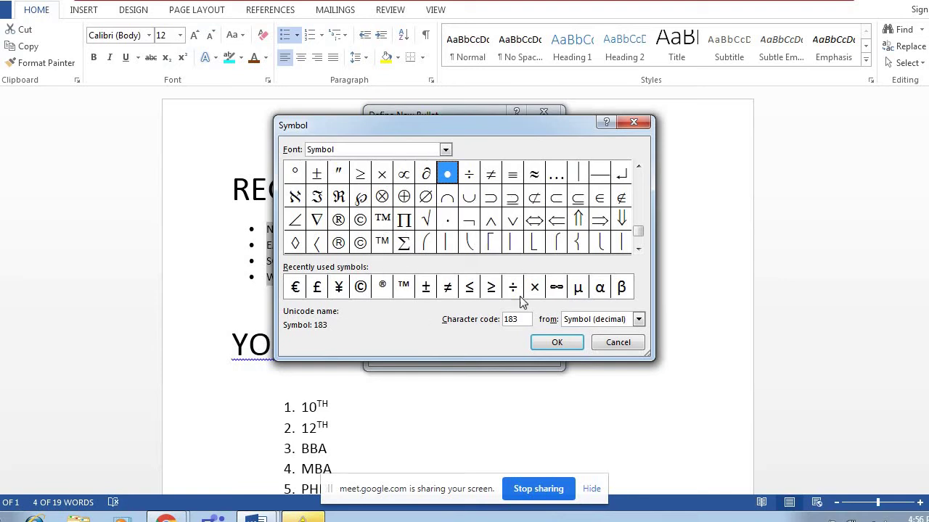
click(602, 344)
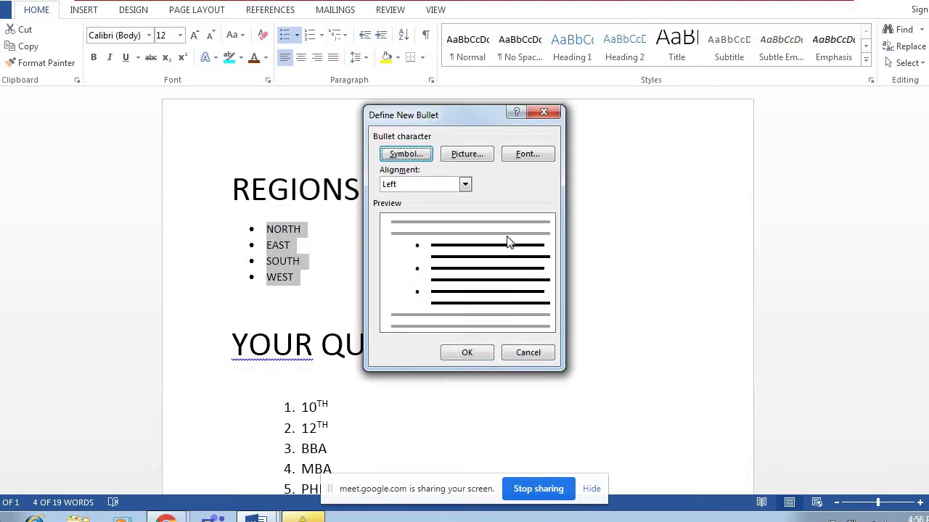
click(464, 154)
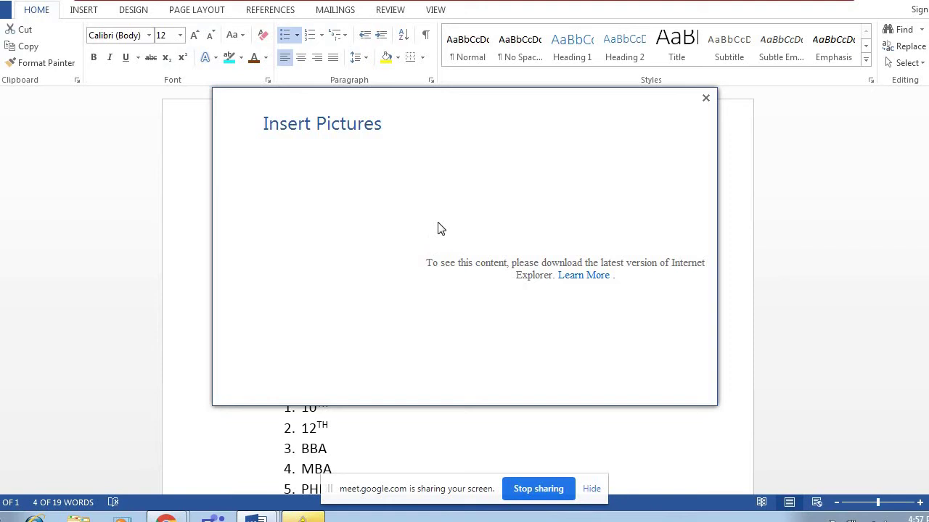
click(705, 97)
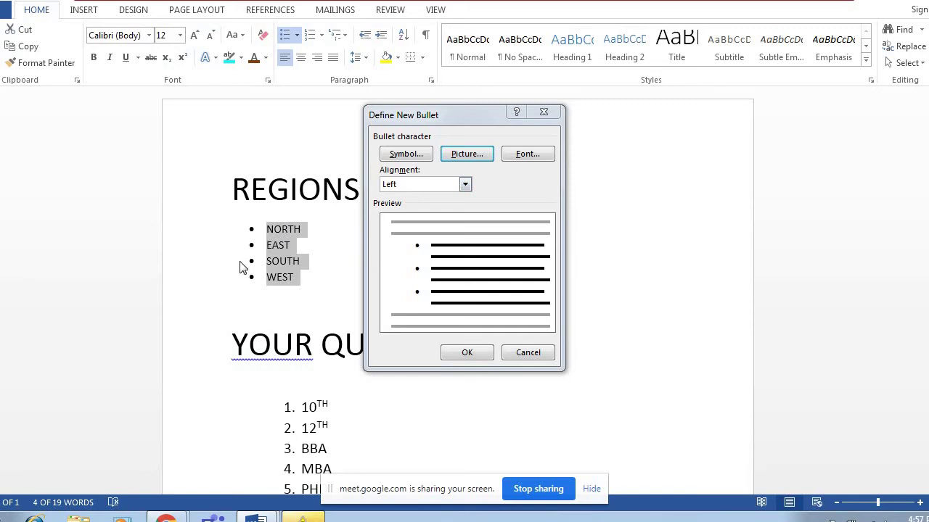
Step: Set the new bullet's alignment to Centered and apply it to the region list
click(464, 186)
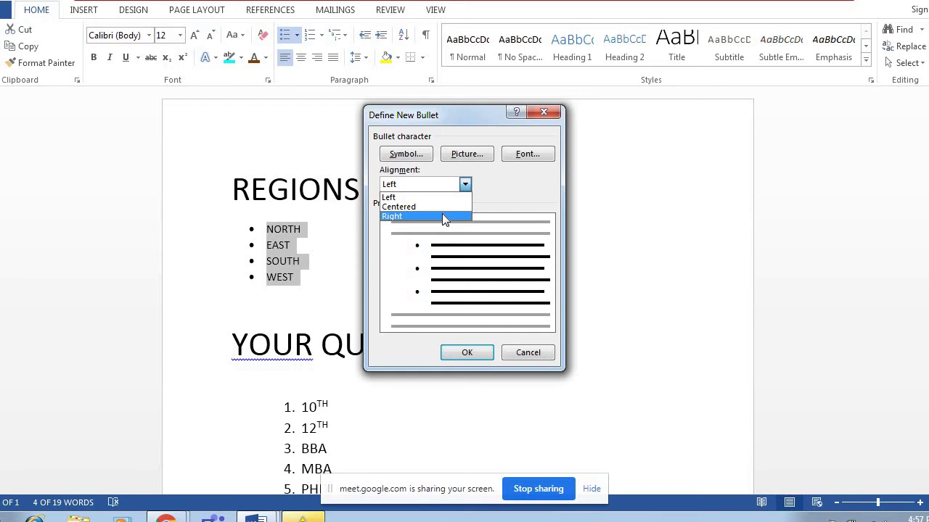
click(439, 207)
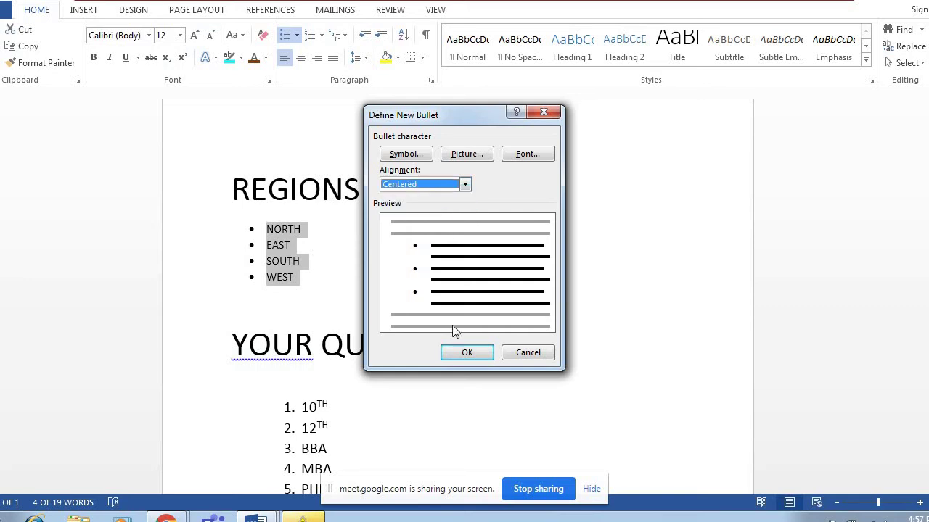
click(467, 353)
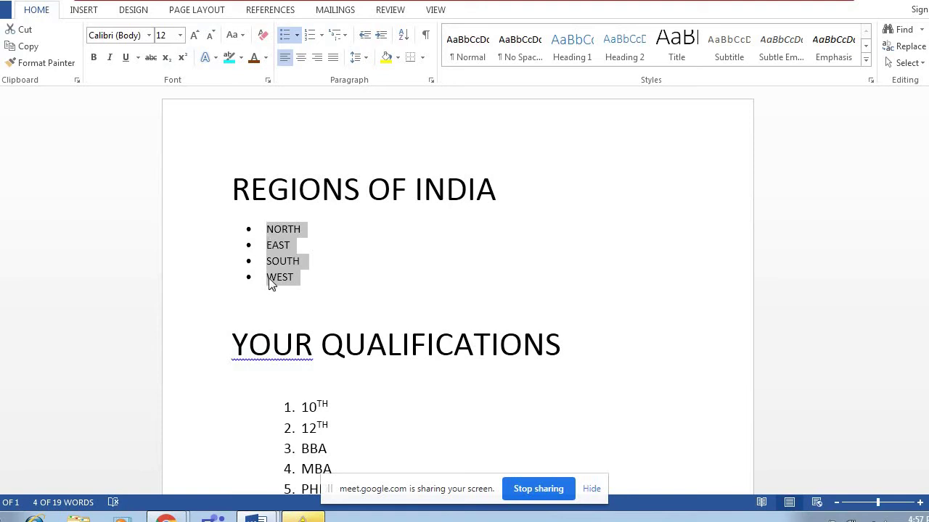
click(312, 287)
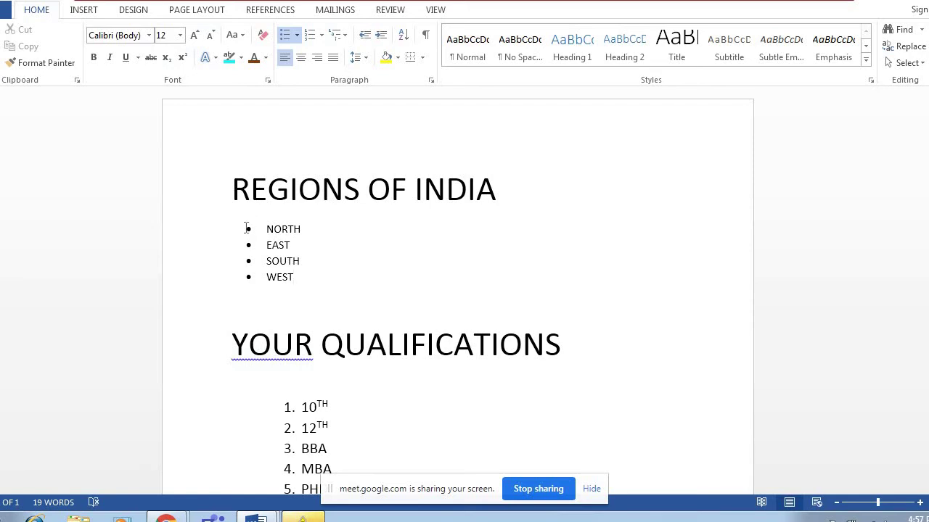
Step: Try centered and right alignment on the four region items, finishing with justified alignment
drag(246, 229, 294, 277)
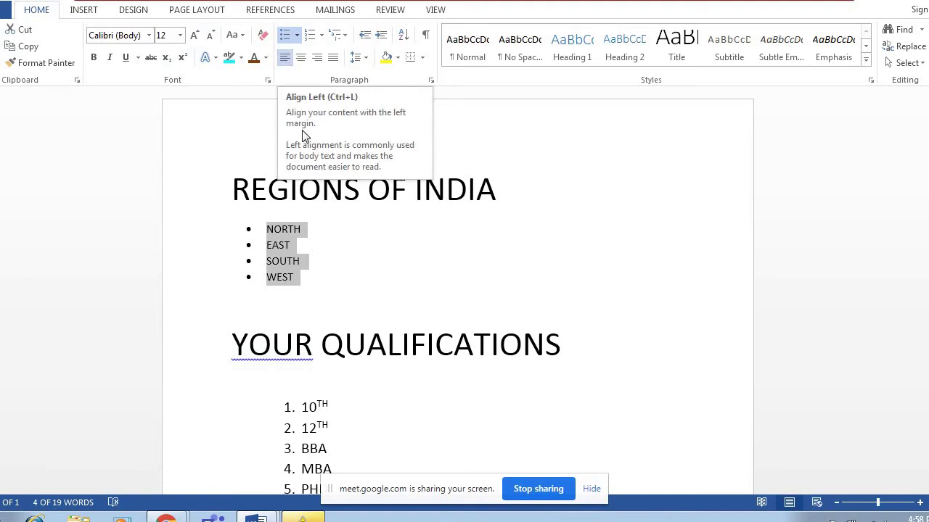
click(302, 59)
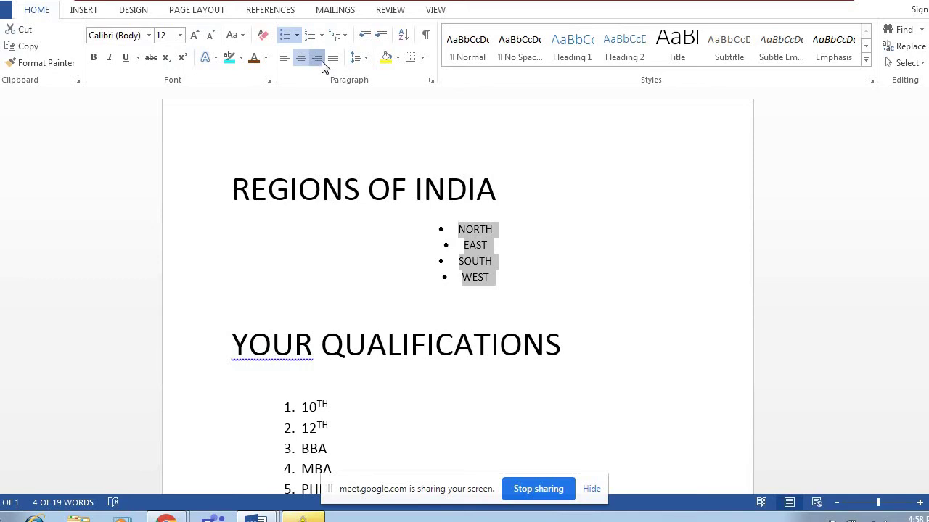
click(319, 61)
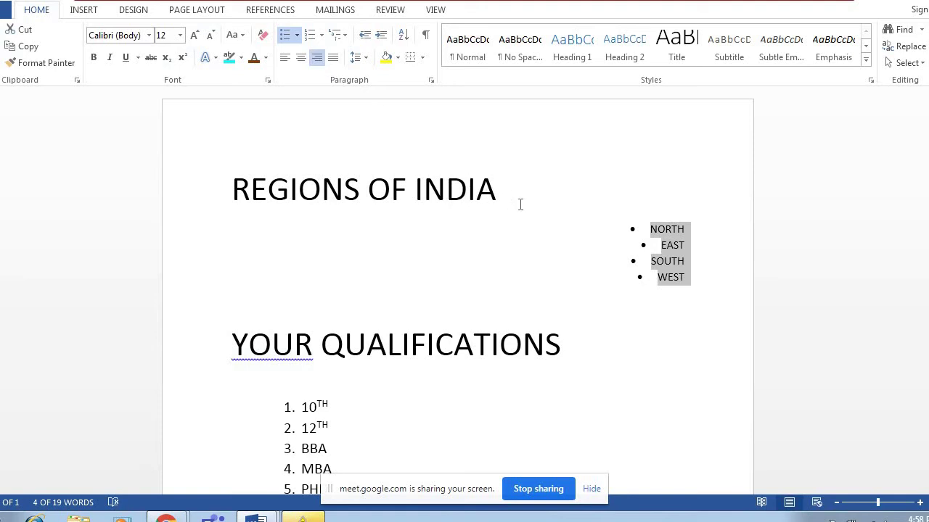
click(332, 58)
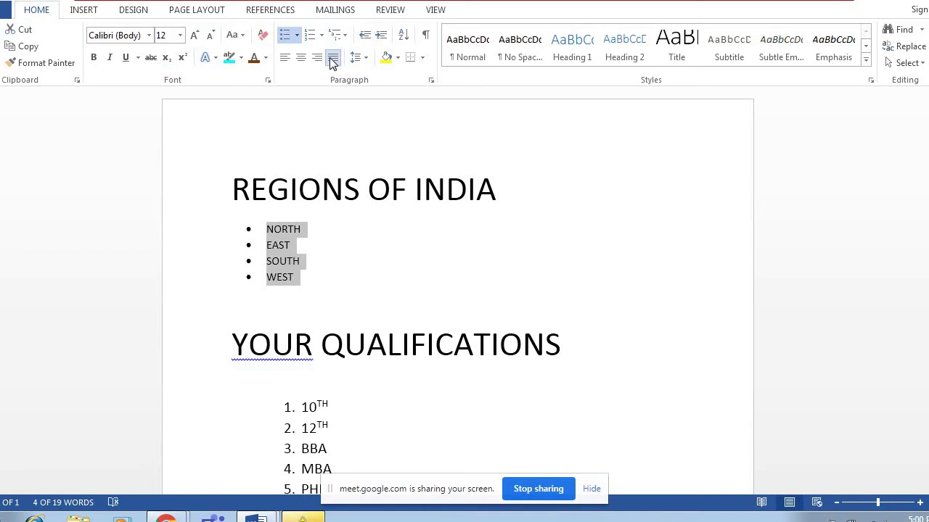
click(332, 63)
Step: Clear the proofing mark under YOUR in the YOUR QUALIFICATIONS heading
right_click(265, 347)
click(343, 392)
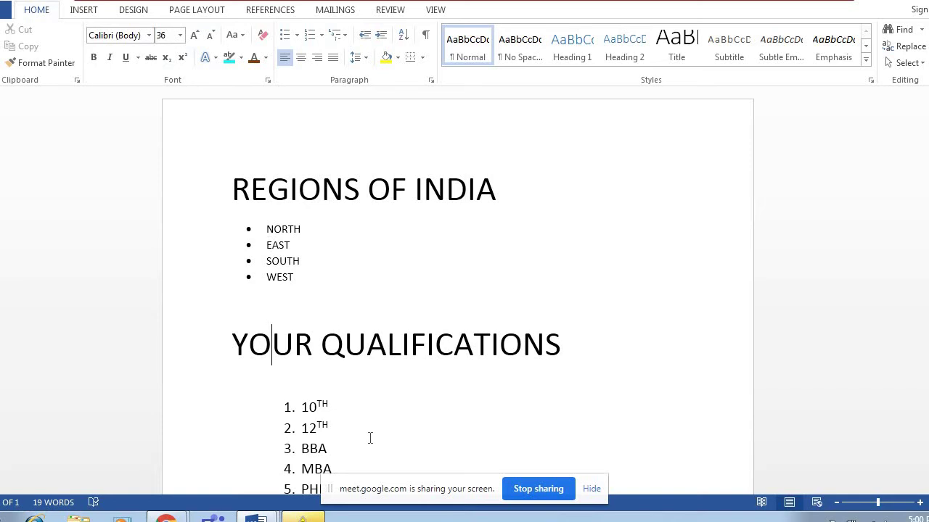
Step: Add the second-level items MATHS, ENGLISH and SCIENCE under 10TH in the numbered list
click(336, 404)
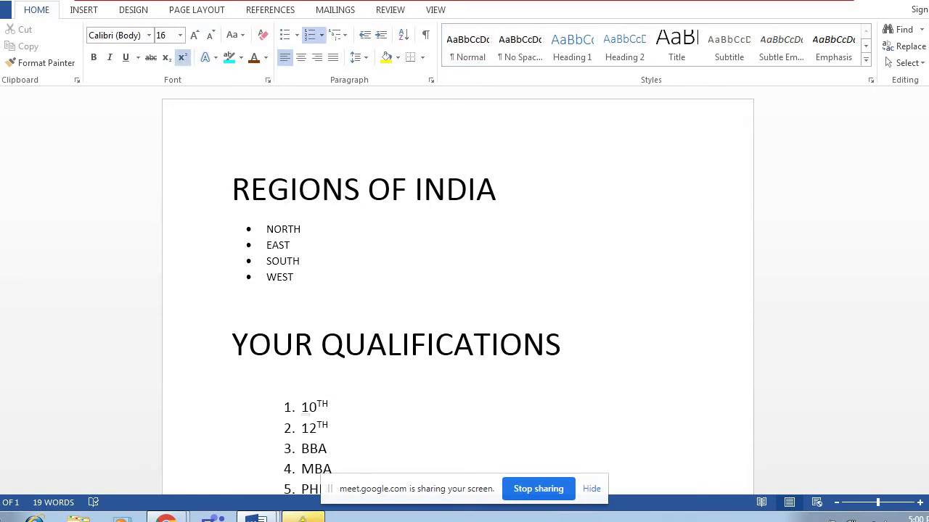
scroll(667, 244, down, 2)
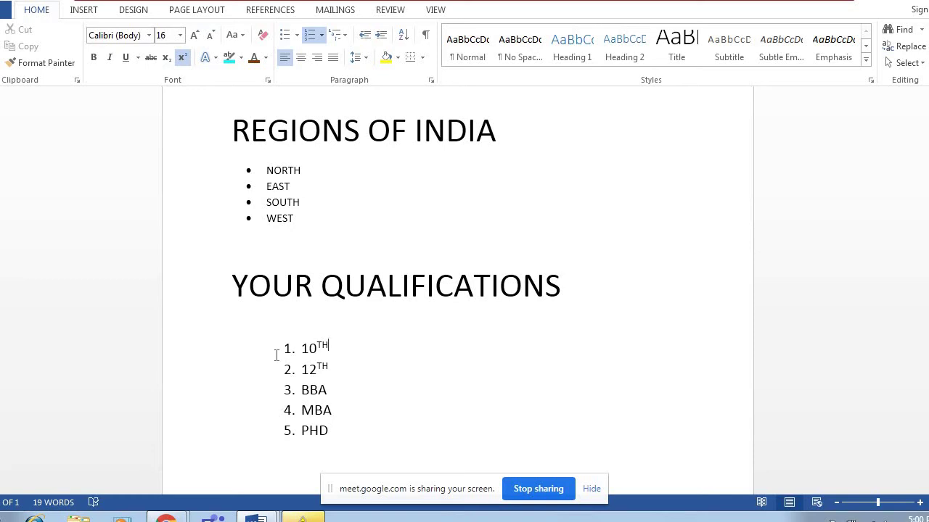
click(335, 347)
key(Return)
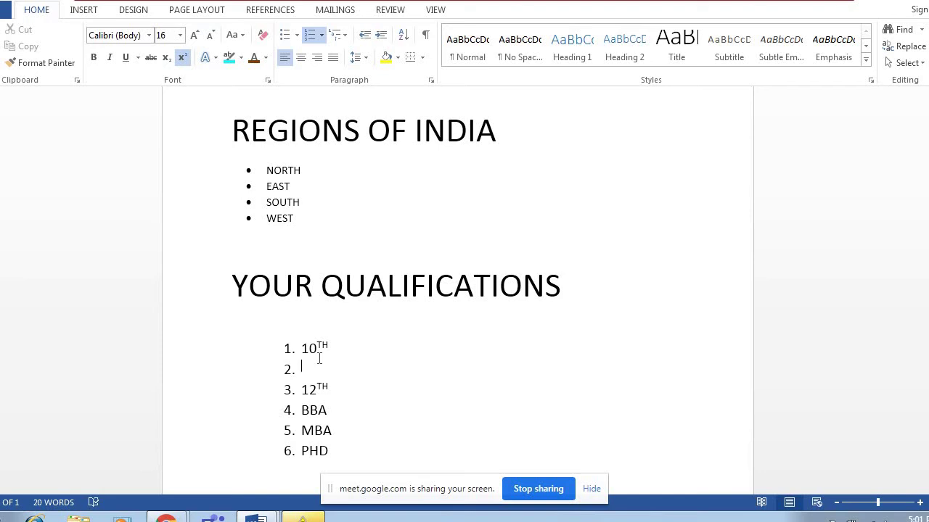
key(Tab)
text(MATHS)
key(Return)
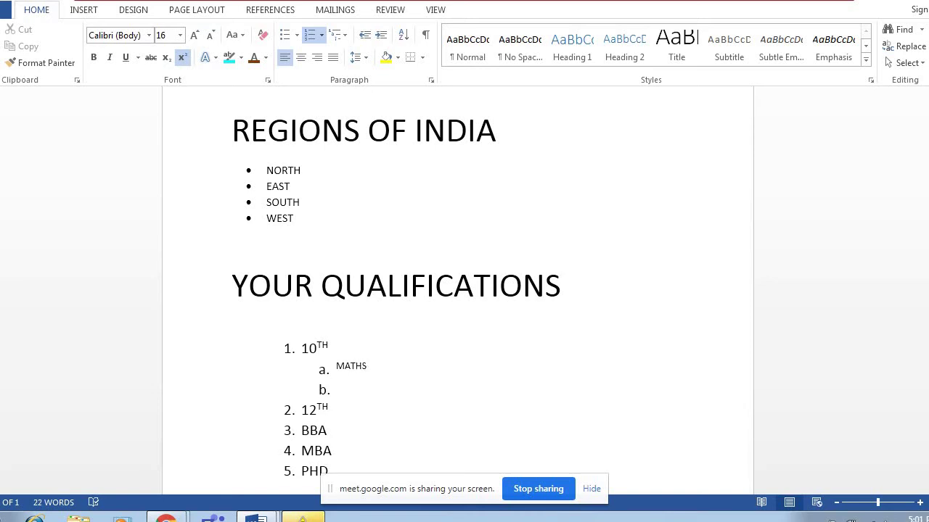
text(ENGLISH)
key(Return)
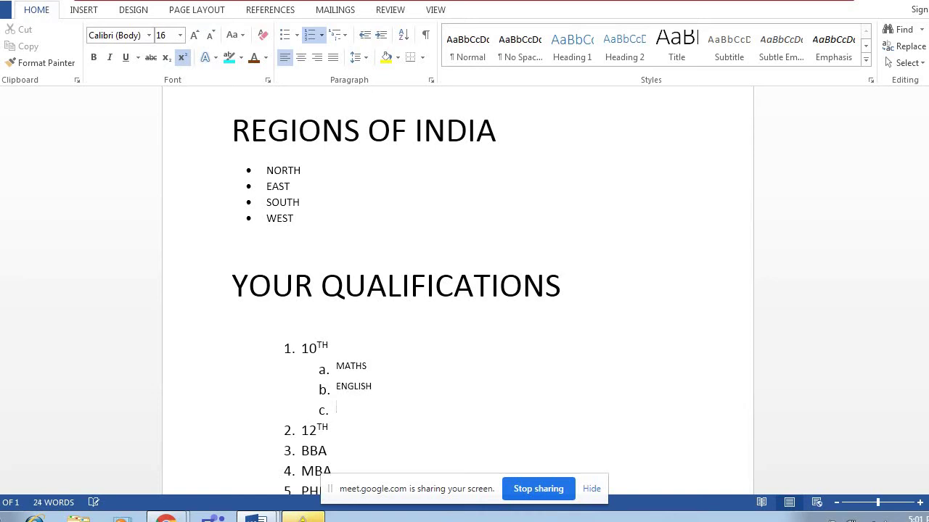
text(SCIENCE)
key(Return)
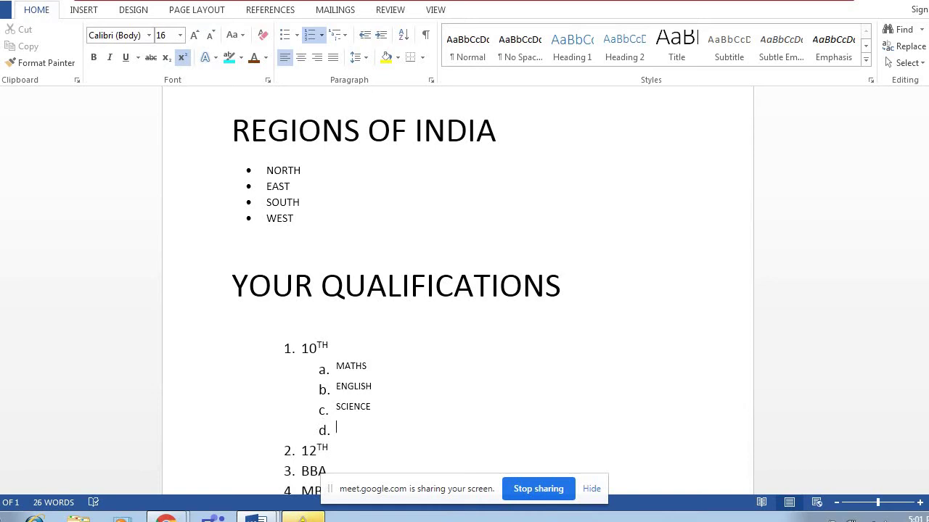
Step: Continue the 10TH sublist with HINDI, COMPUTERS and SOCIAL STUDIES, leaving an unnumbered blank line after it
text(HINDI)
key(Return)
text(COMP)
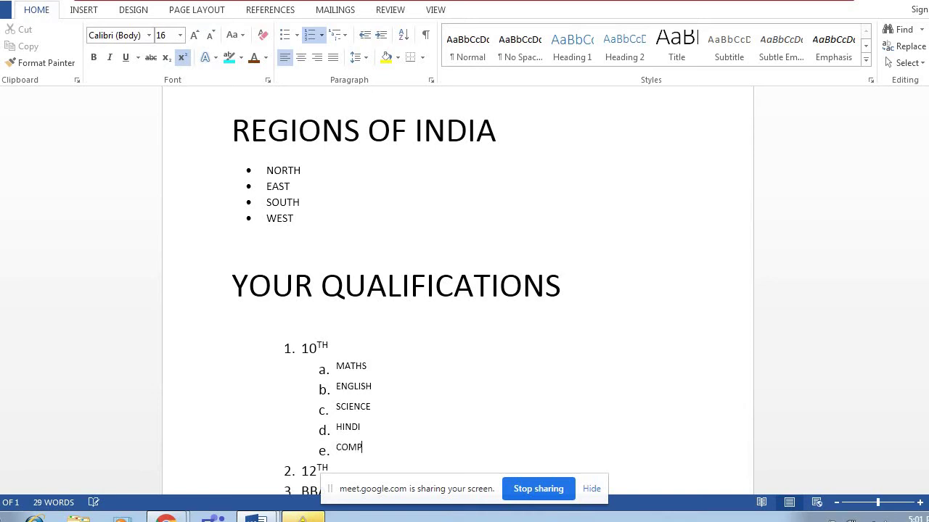
text(UTERS)
key(Return)
text(SOC)
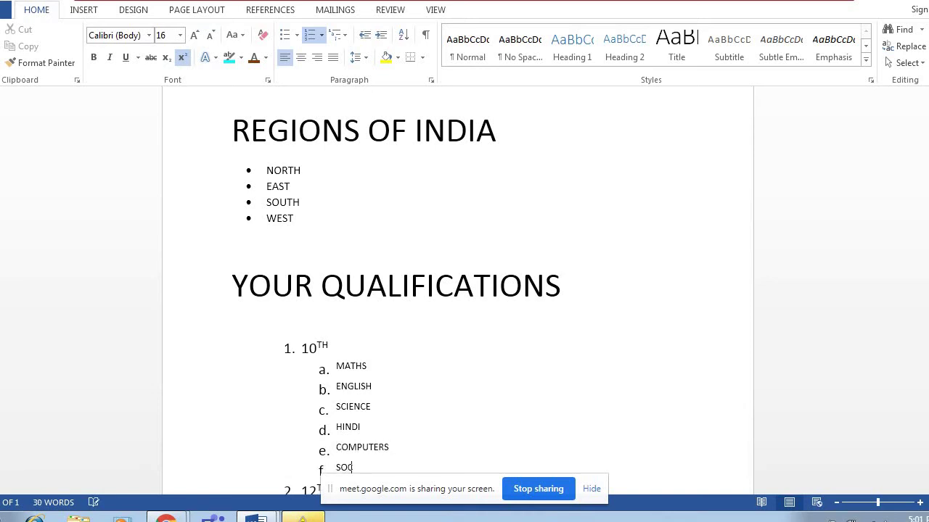
text(IAL STUDIES)
key(Return)
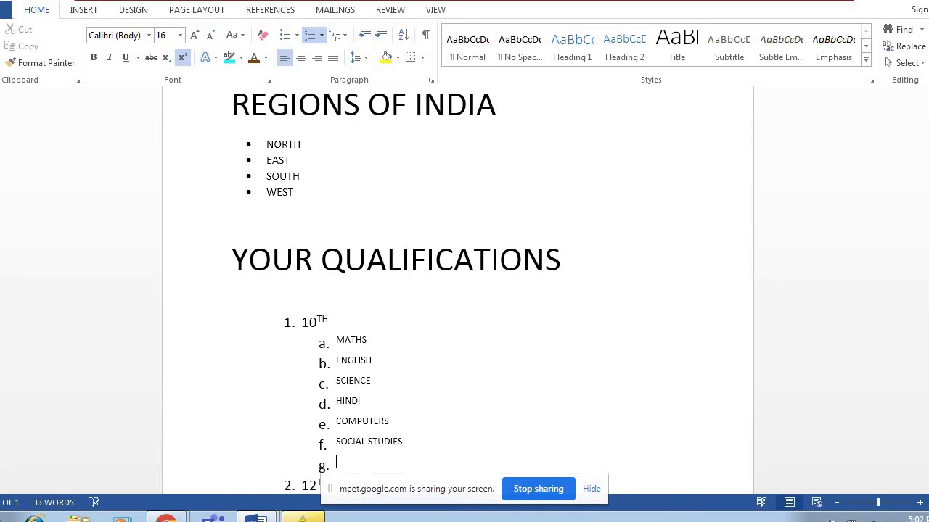
key(BackSpace)
Step: Add an empty second-level item under 12TH in the qualifications list
scroll(566, 303, down, 3)
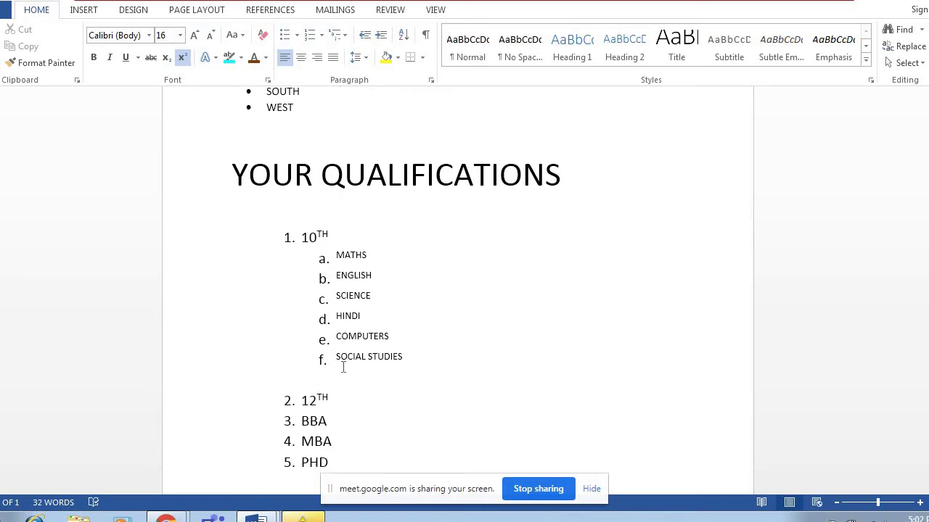
click(340, 399)
key(Return)
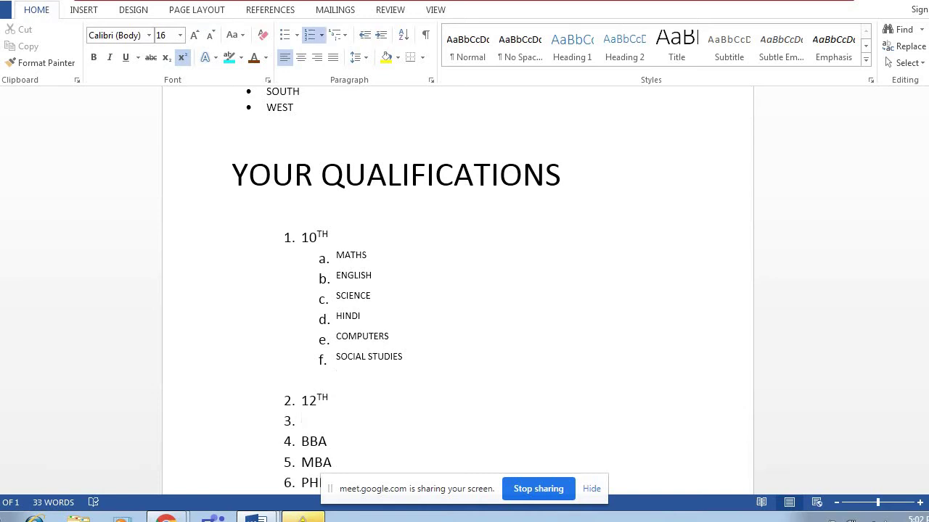
key(Tab)
Step: Add the third-level items MATHS 1 and MATHS 2 under MATHS in the 10TH sublist
click(401, 252)
key(Return)
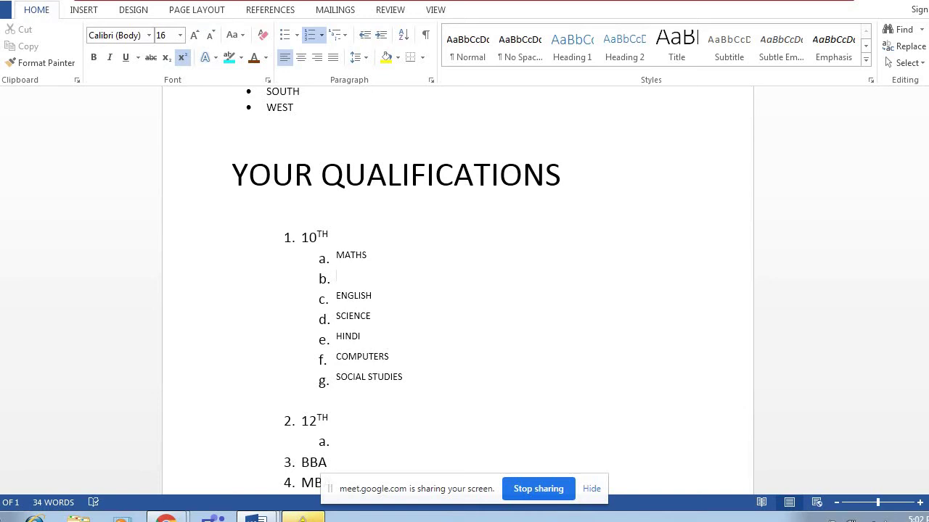
key(Tab)
text(MATHS)
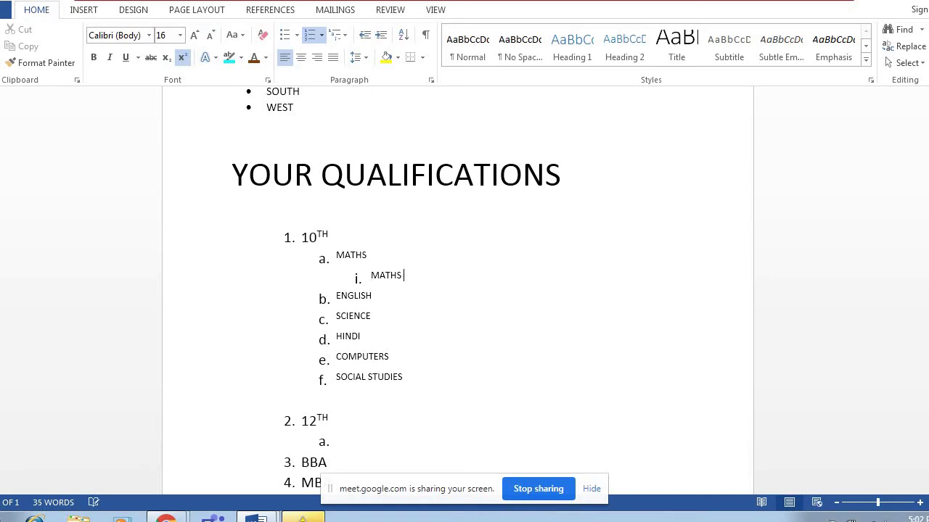
text( 1)
key(Return)
text(MATHS 2)
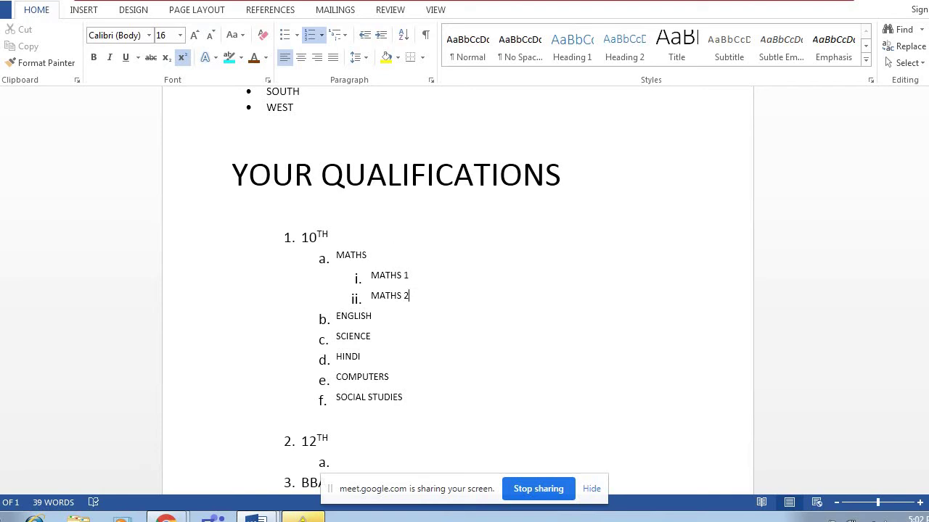
Step: Examine the numbering library and the Define New Number Format settings, leaving the list's numbering as it is
scroll(457, 290, down, 3)
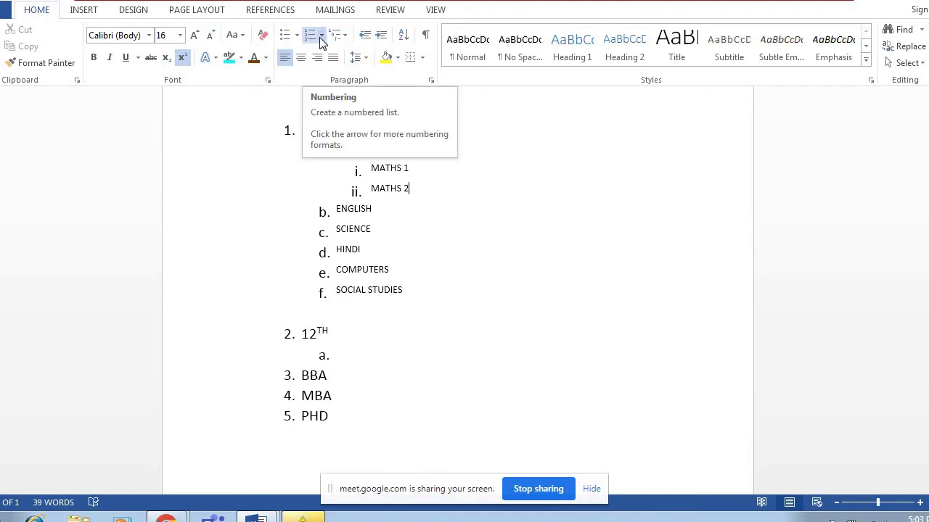
click(322, 36)
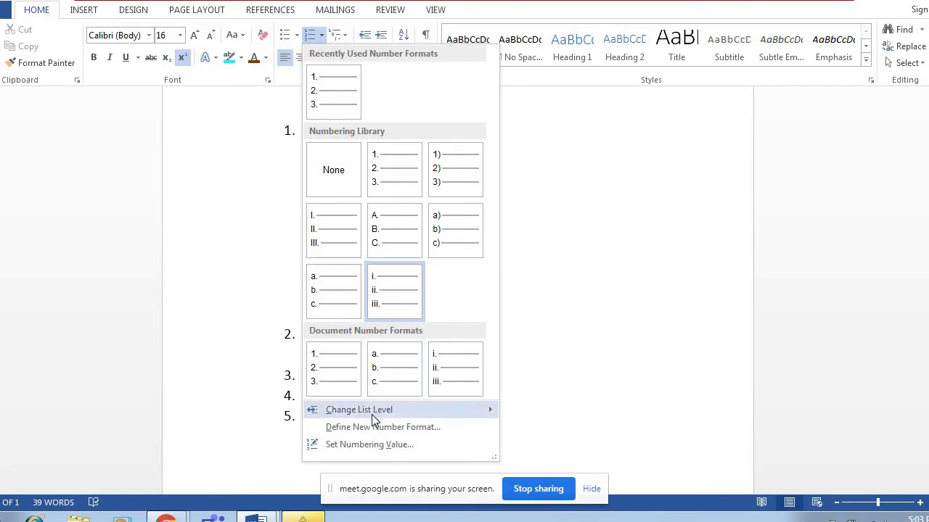
mouse_move(366, 412)
click(395, 426)
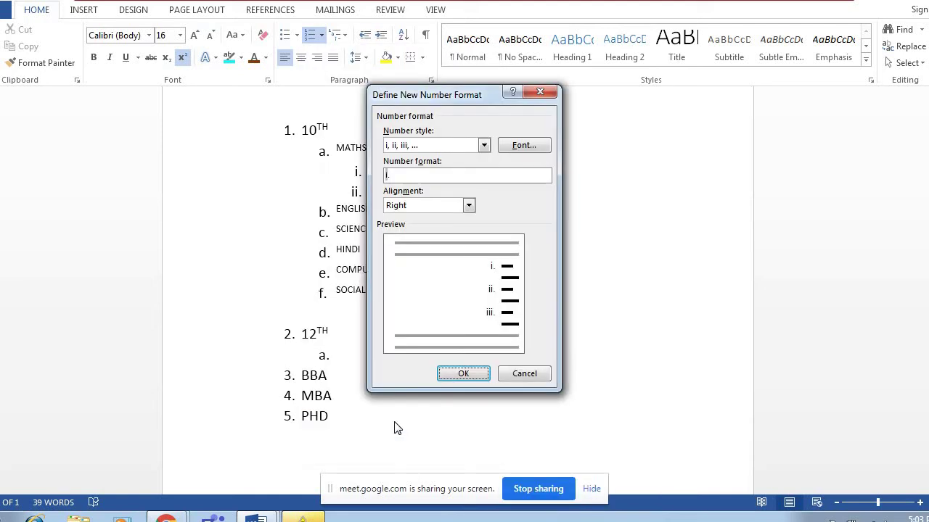
click(524, 373)
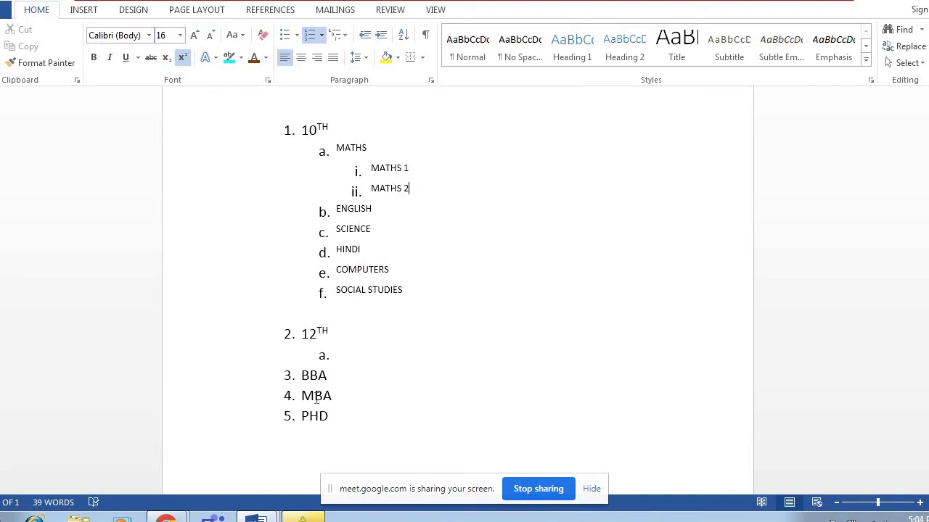
Step: Start a new line after PHD and clear its numbering and trial hyphens, leaving an unnumbered blank line
click(349, 414)
key(Return)
text(-------)
key(BackSpace)
key(BackSpace)
key(BackSpace)
key(BackSpace)
key(BackSpace)
key(BackSpace)
key(BackSpace)
key(BackSpace)
key(BackSpace)
Step: Enter a row of hyphens below PHD to make an automatic horizontal line, followed by a blank line
text(-)
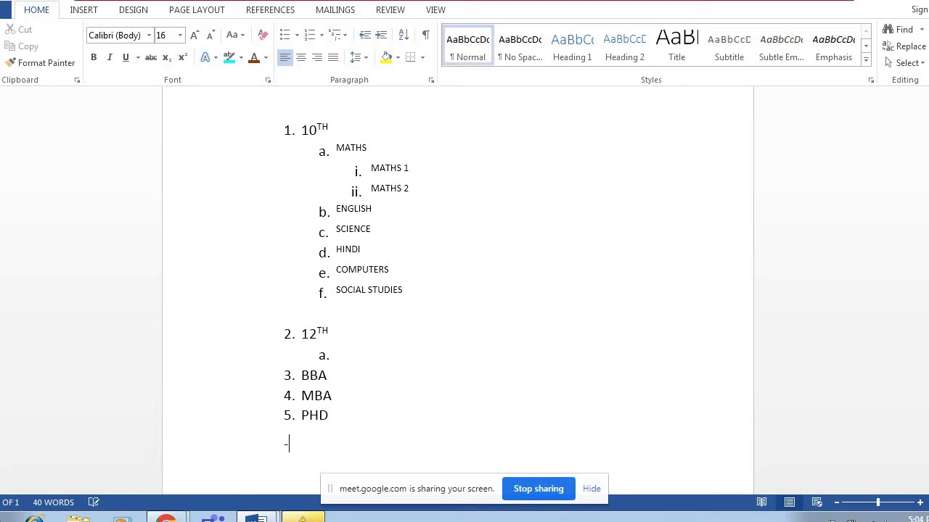
text(-----------------------------------------------------------------------)
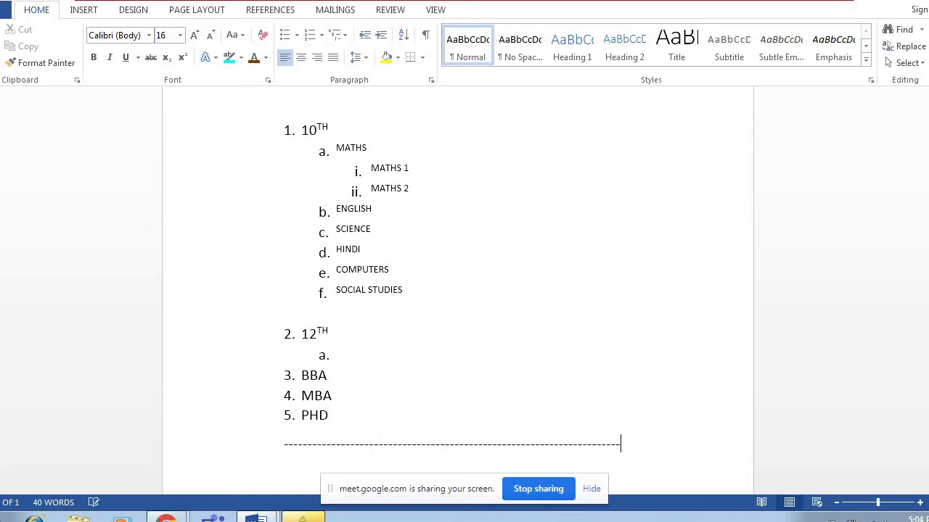
text(------)
key(Return)
key(Return)
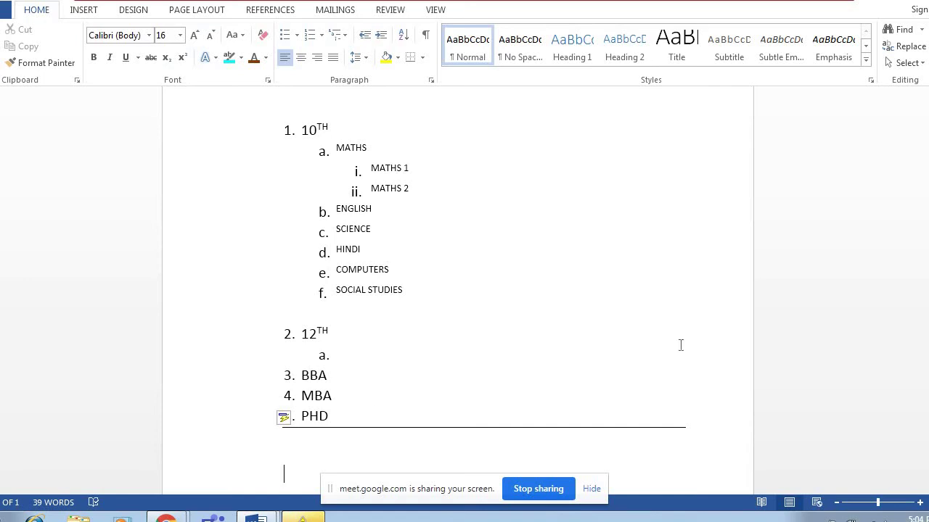
scroll(457, 290, up, 8)
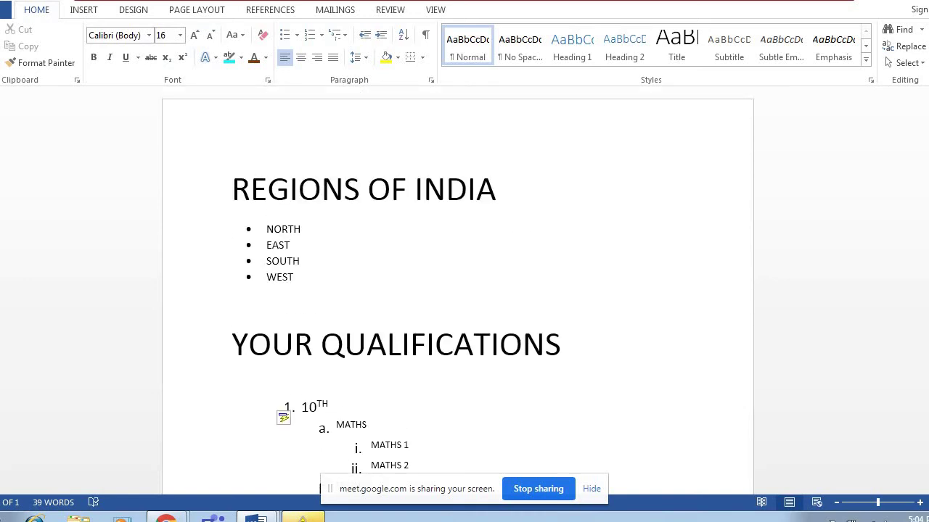
scroll(457, 290, down, 3)
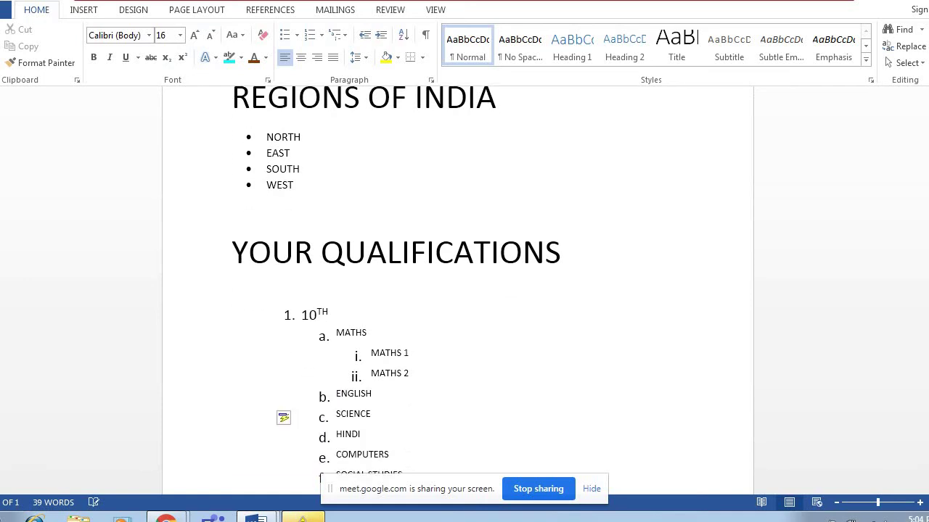
scroll(457, 290, up, 2)
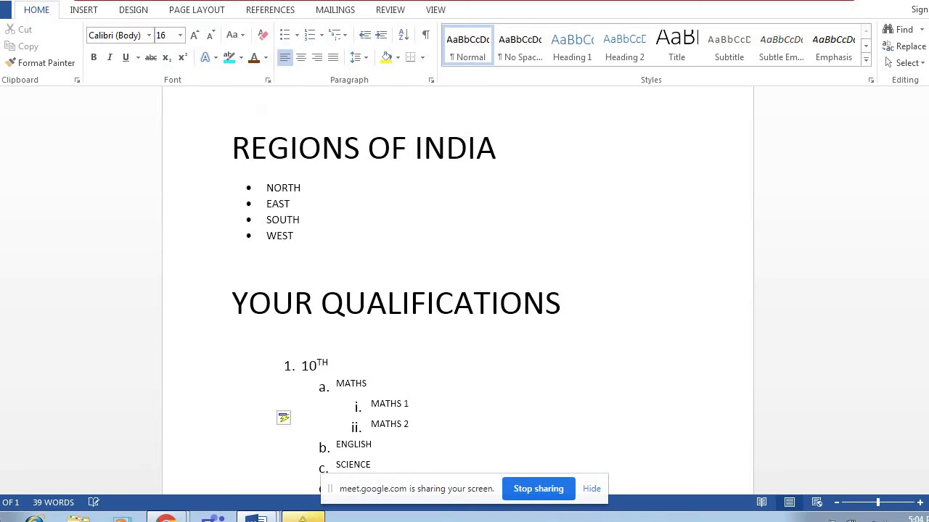
scroll(282, 418, down, 1)
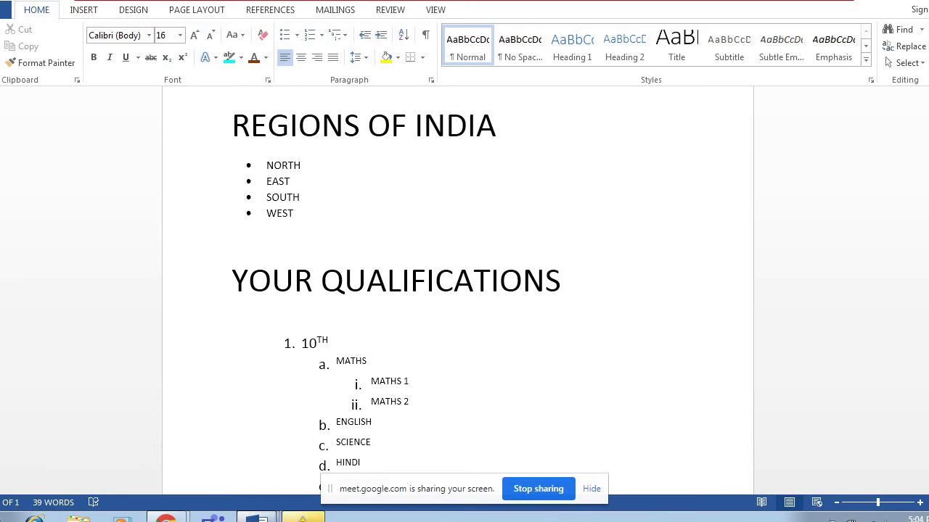
Step: Switch to the CYBER SAFETY notes document and set the opening paragraph's line spacing to 3.0
mouse_move(255, 517)
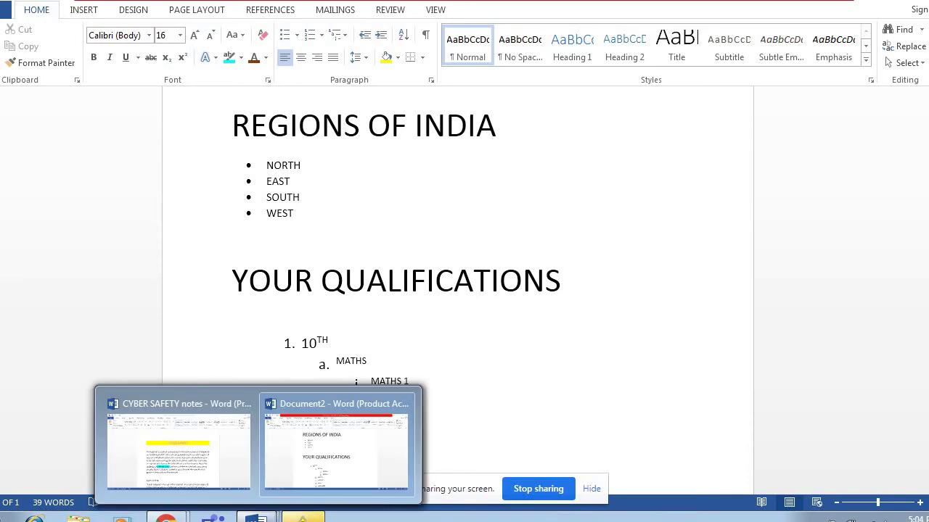
click(194, 477)
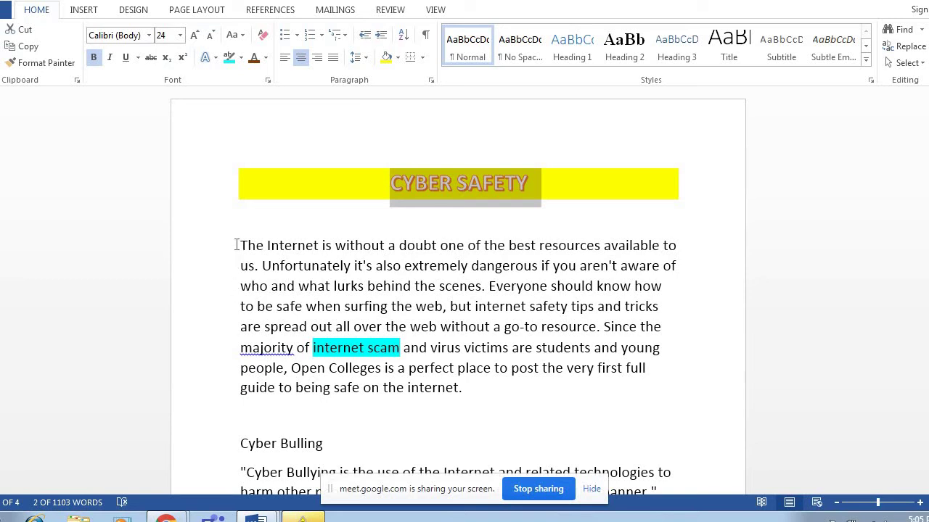
drag(236, 245, 481, 386)
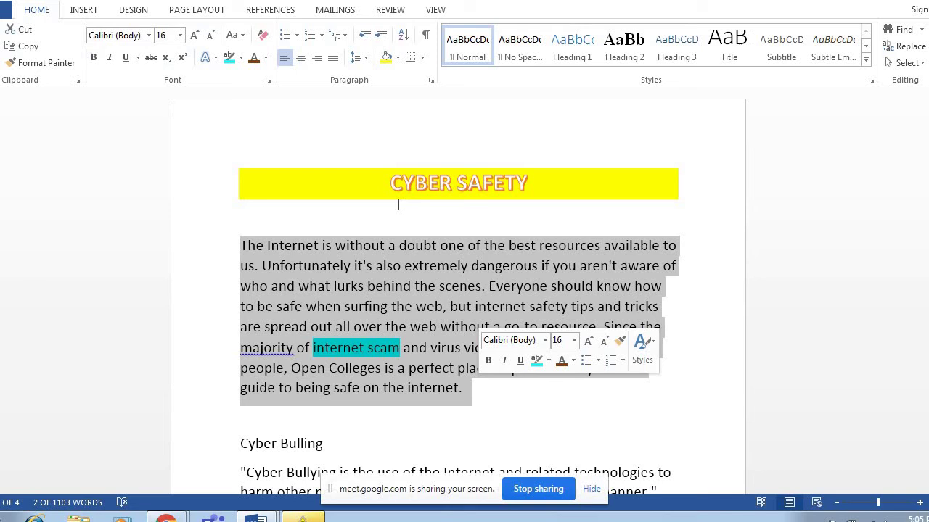
click(366, 62)
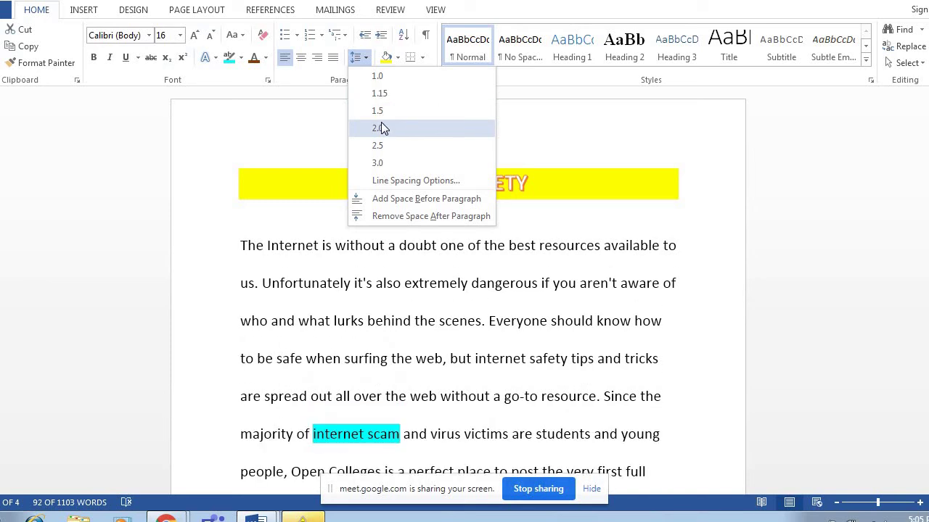
click(384, 163)
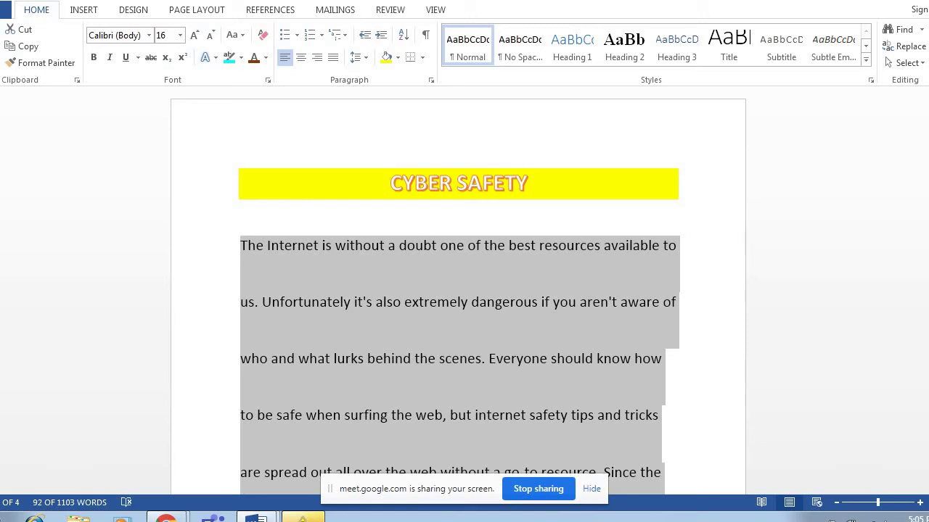
Step: Remove the space after the opening paragraph of the CYBER SAFETY notes
scroll(460, 290, down, 5)
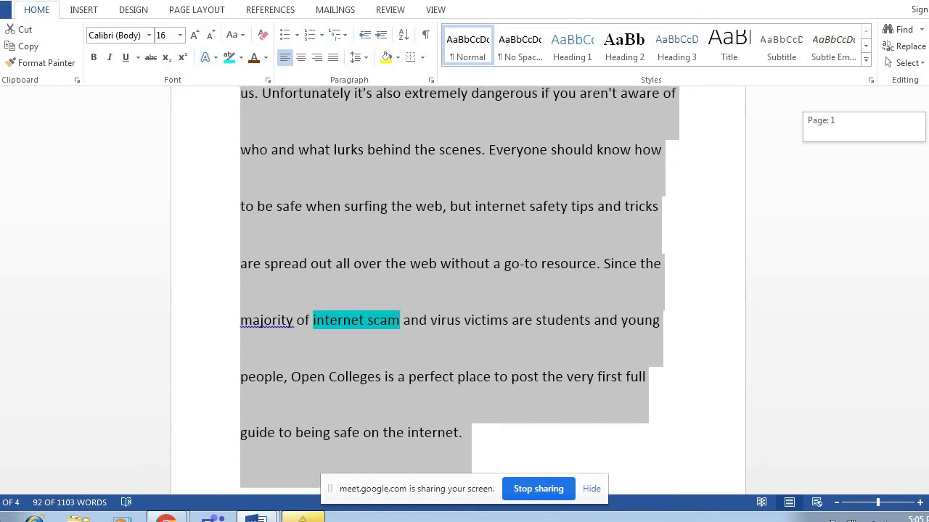
scroll(460, 290, down, 1)
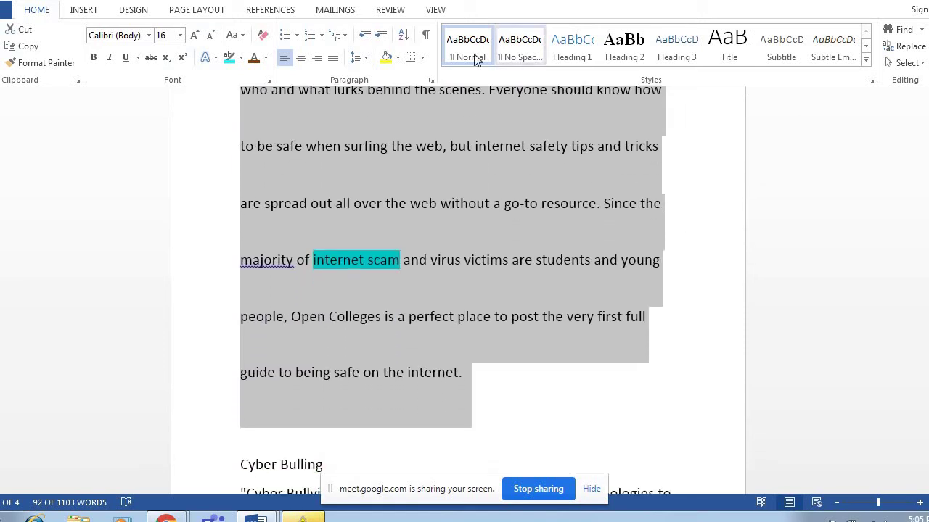
click(354, 63)
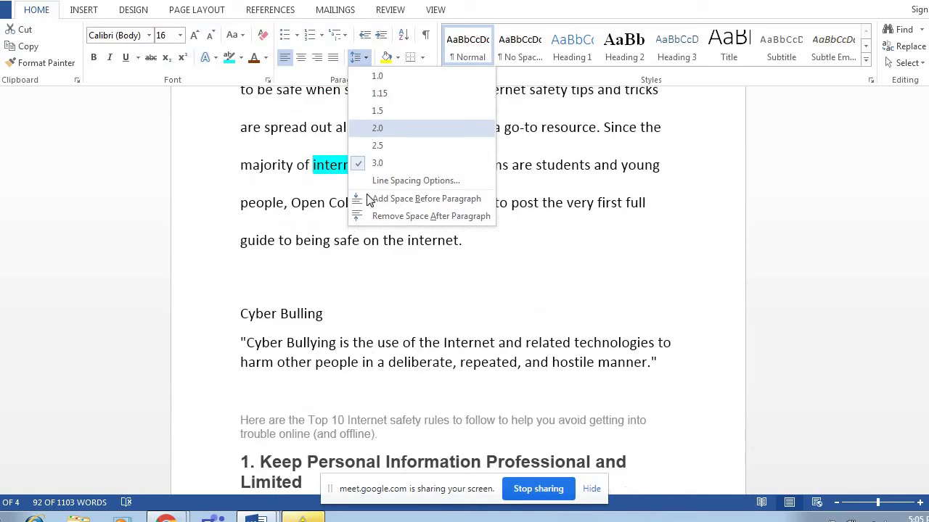
click(400, 216)
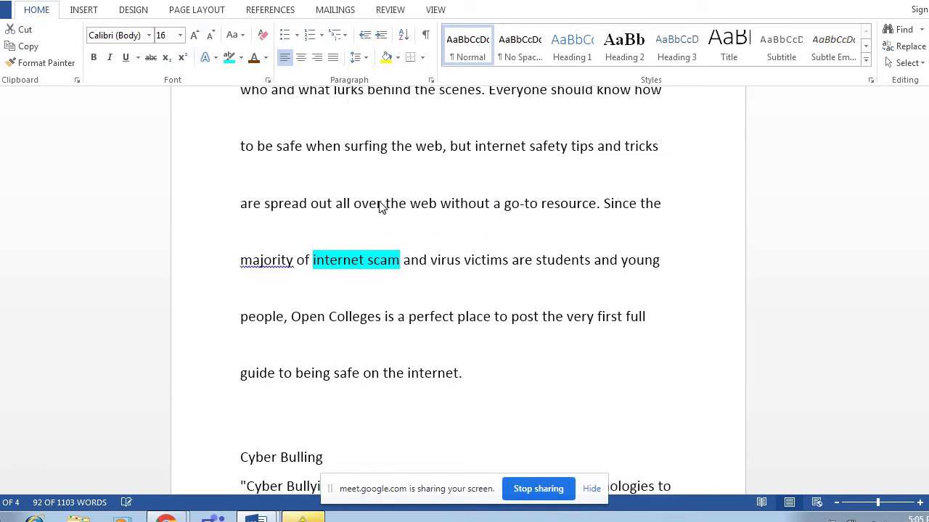
Step: Set the opening paragraph's line spacing to 1.15
click(364, 61)
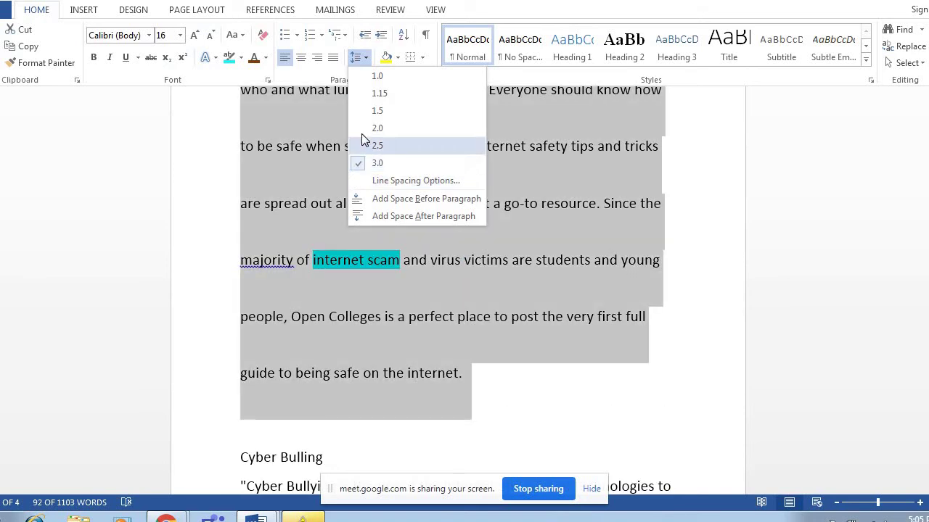
click(372, 94)
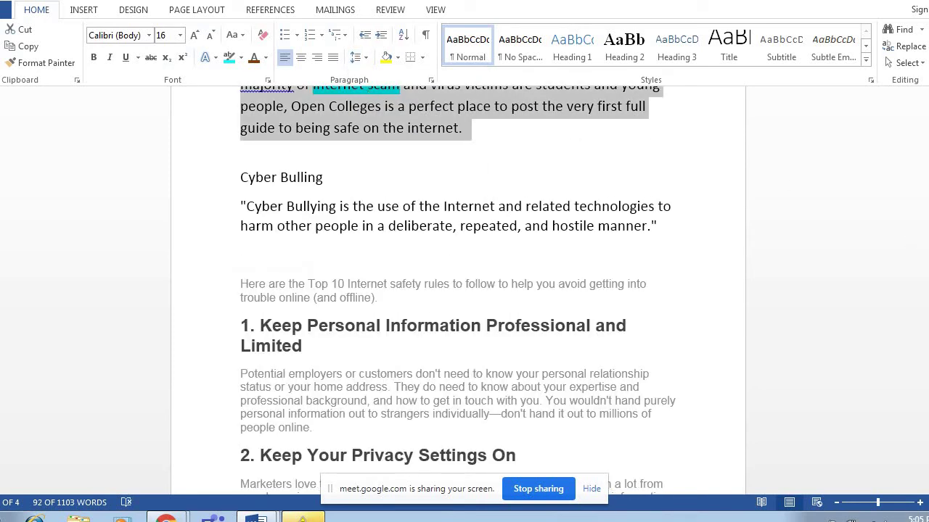
drag(928, 169, 928, 136)
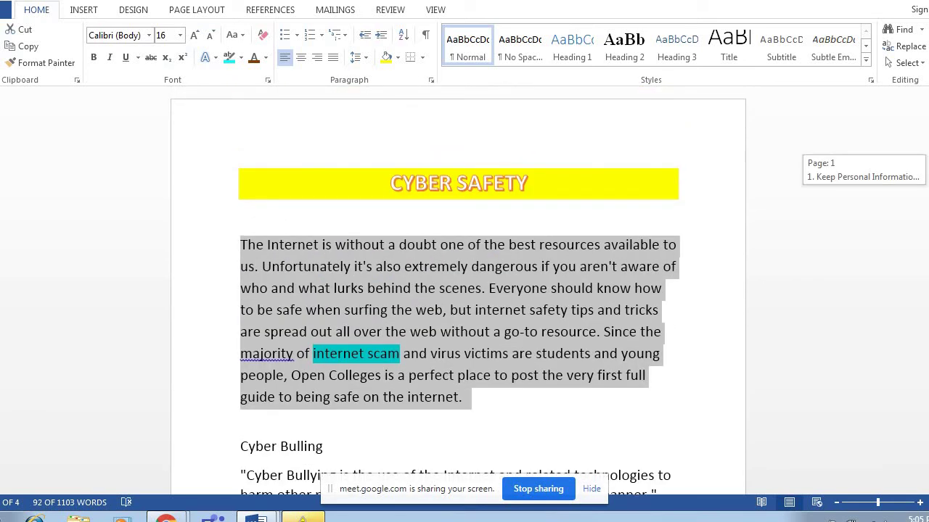
drag(928, 137, 906, 152)
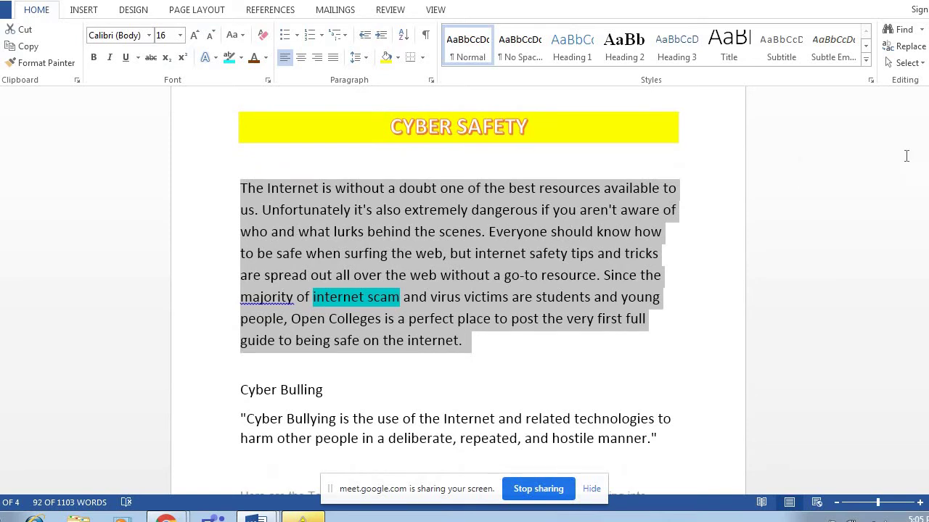
Step: Examine the opening paragraph's indent, spacing, and line and page break options, leaving the settings as they are
click(439, 340)
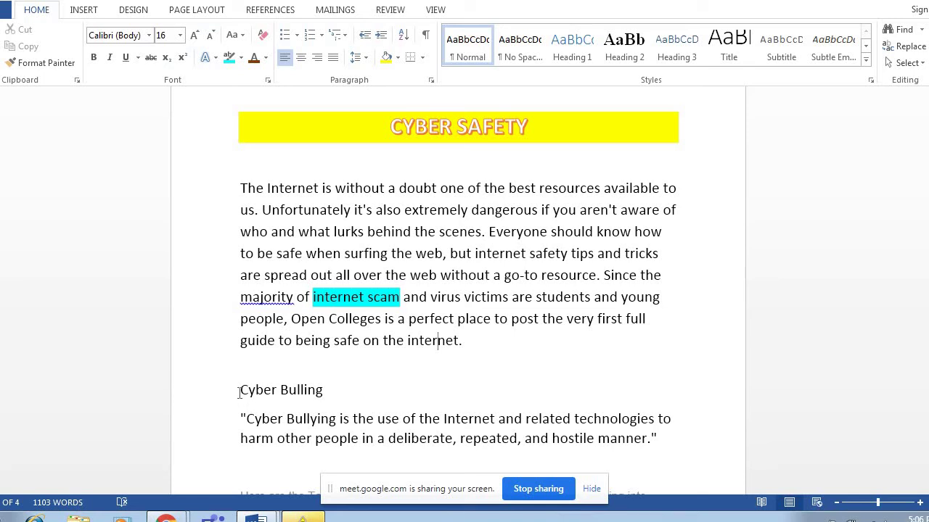
click(366, 58)
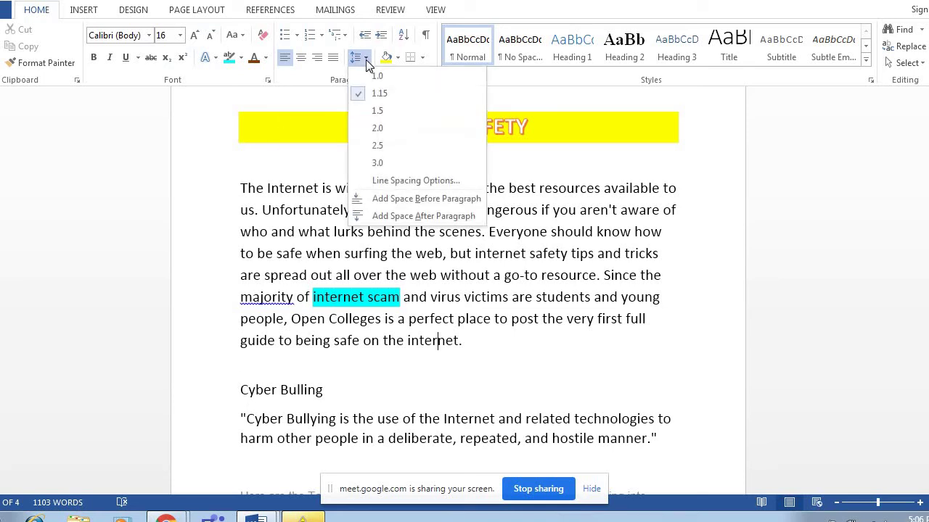
click(394, 181)
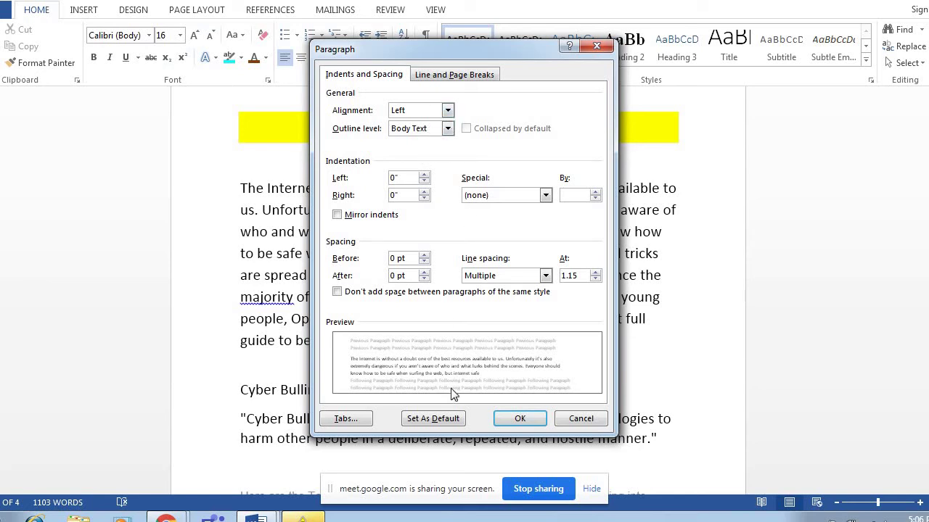
click(456, 81)
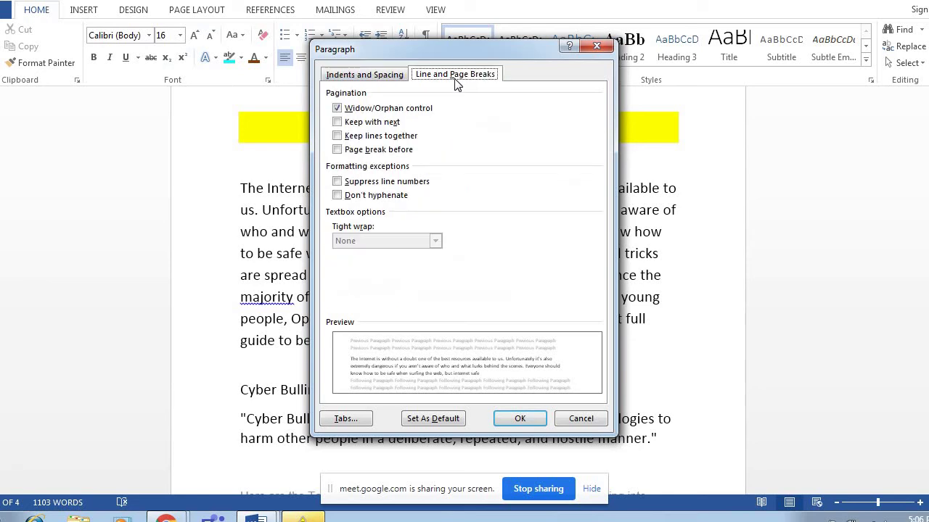
click(523, 419)
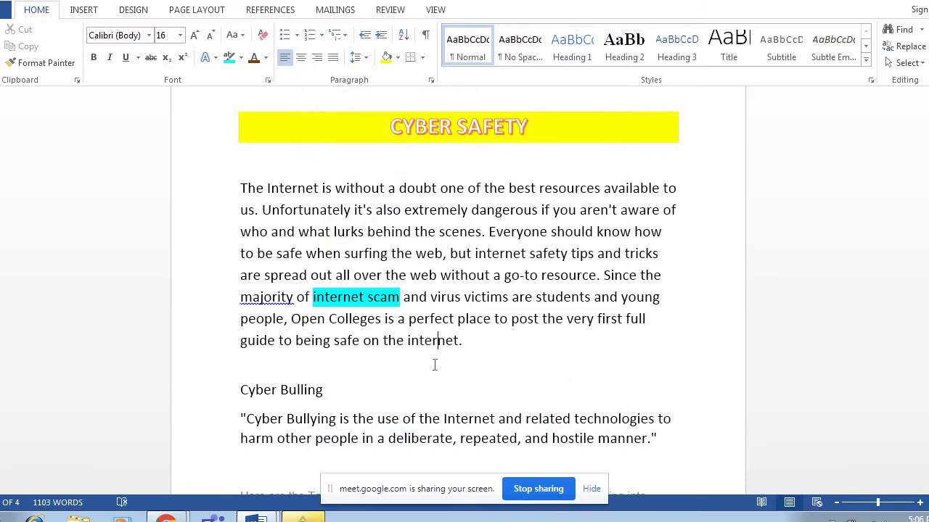
Step: Shorten the run of leading spaces before "The Internet" at the start of the opening paragraph
key(Down)
mouse_move(927, 143)
mouse_down()
mouse_move(928, 167)
mouse_move(928, 143)
mouse_up()
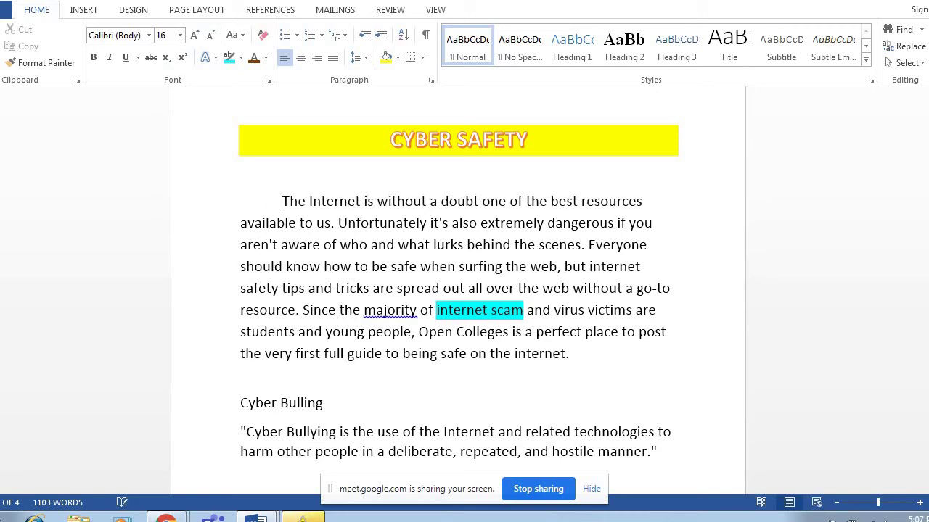
key(BackSpace)
key(BackSpace)
key(BackSpace)
key(BackSpace)
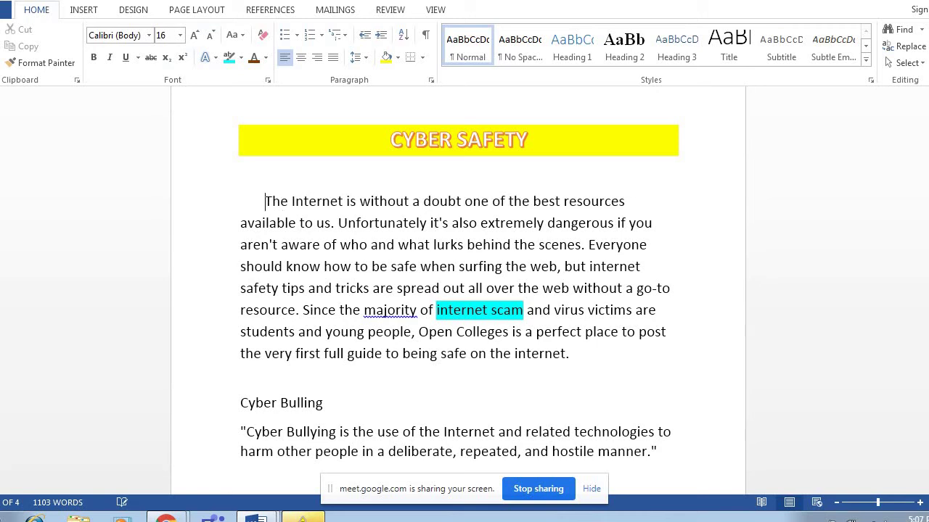
key(BackSpace)
key(BackSpace)
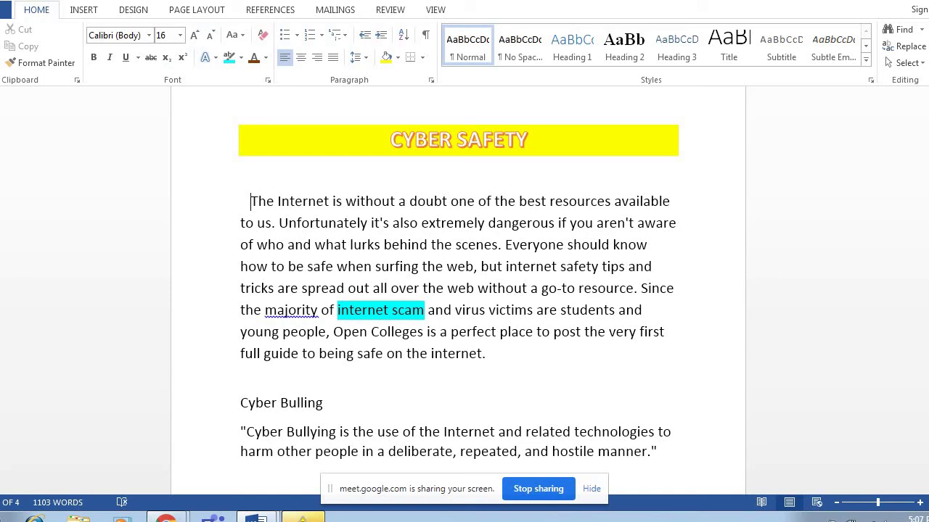
key(BackSpace)
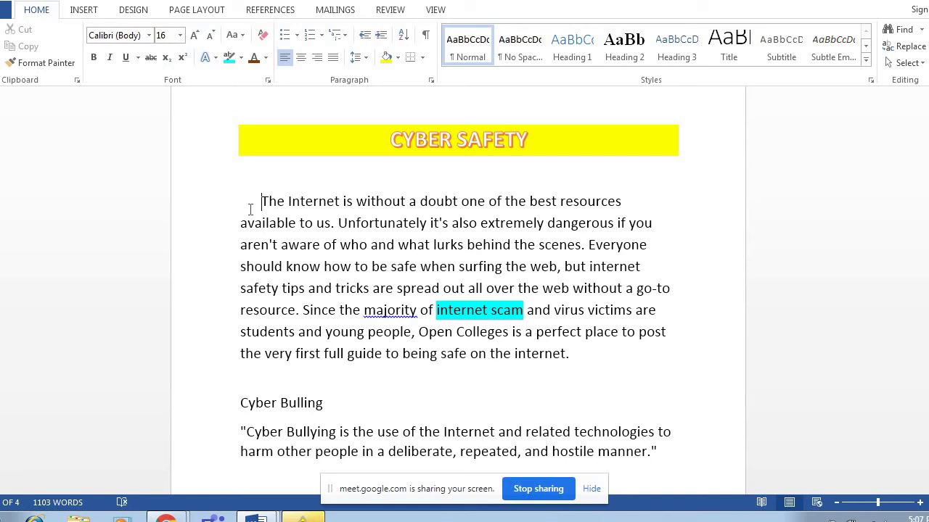
Step: Increase the opening paragraph's indent by five levels
click(363, 66)
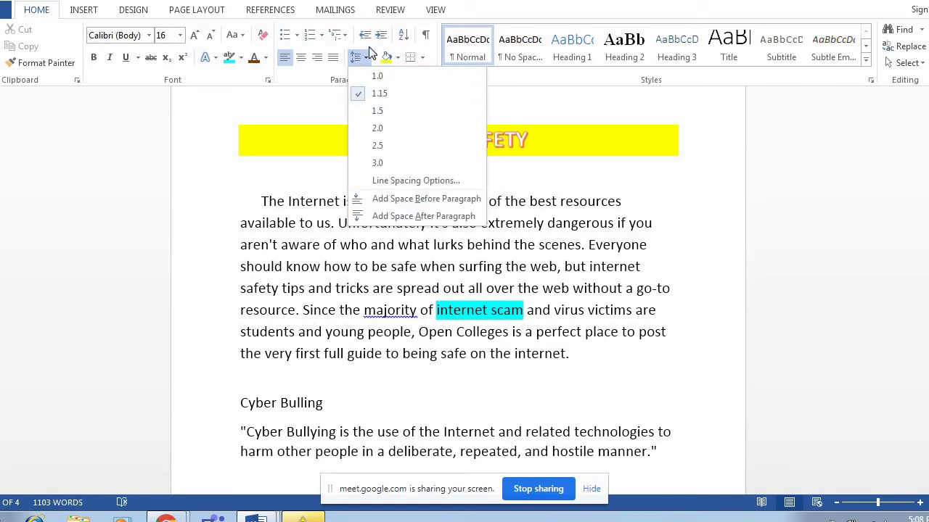
click(511, 101)
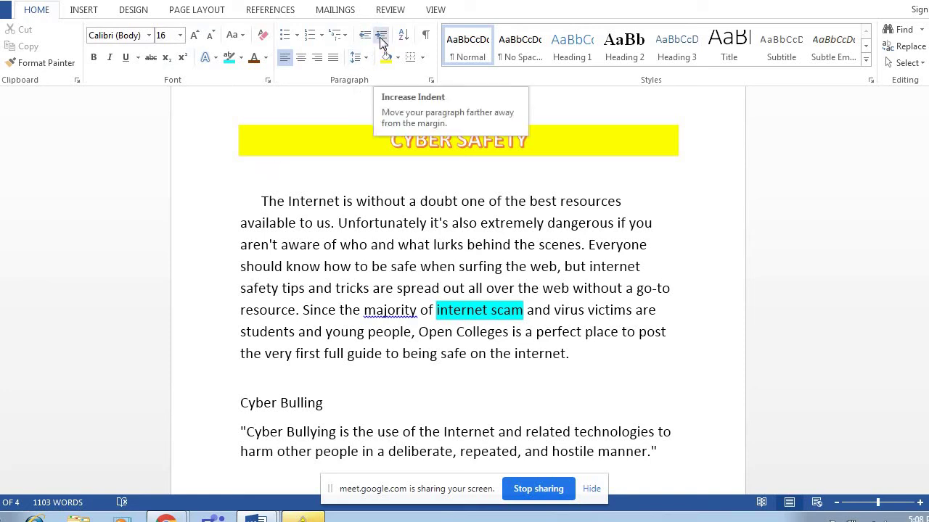
click(381, 36)
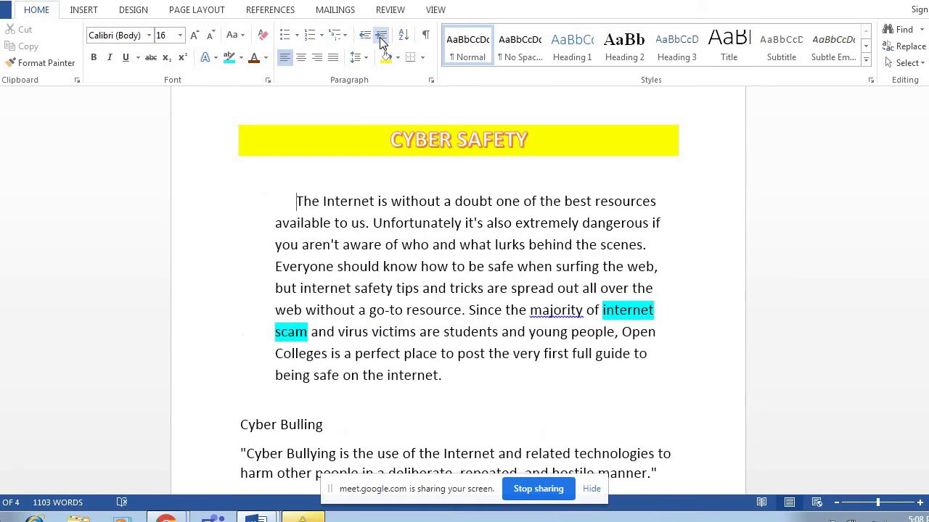
click(381, 40)
click(381, 40)
click(381, 40)
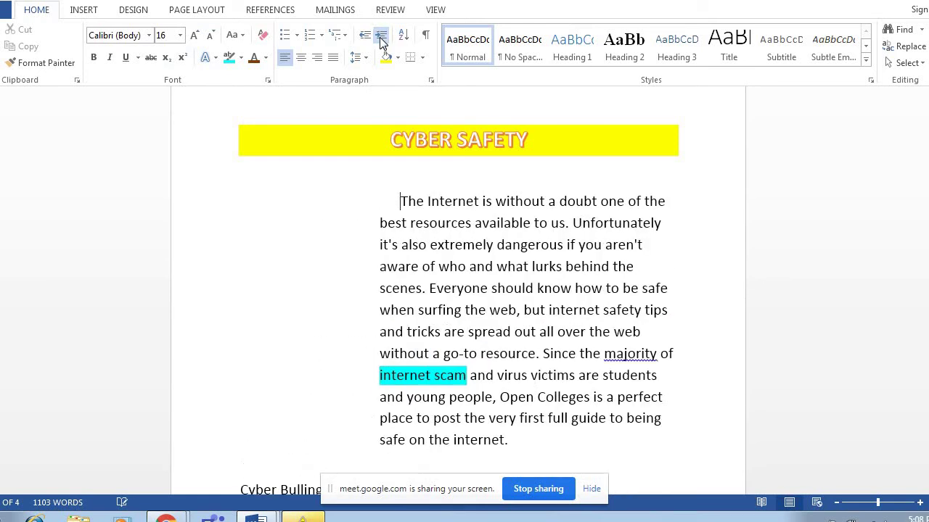
click(381, 40)
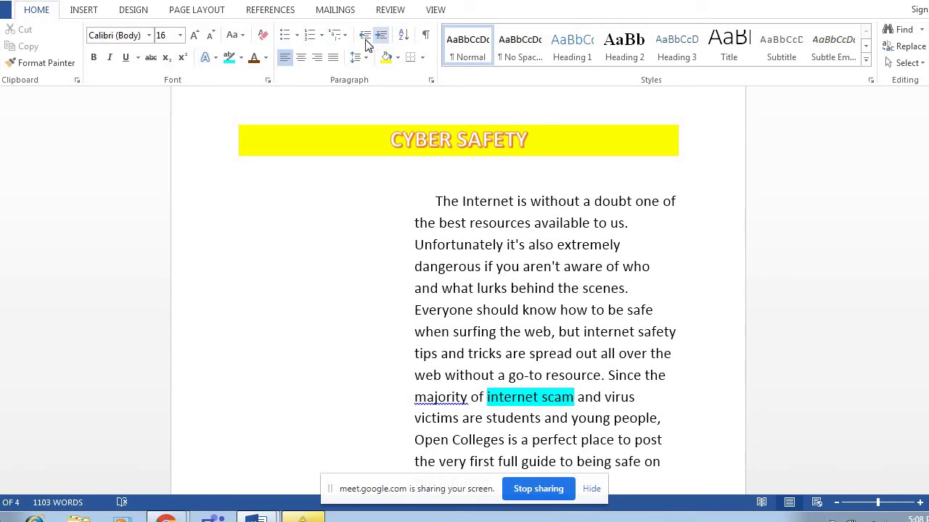
Step: Decrease the opening paragraph's indent by five levels, back to the page margin
click(365, 40)
click(365, 40)
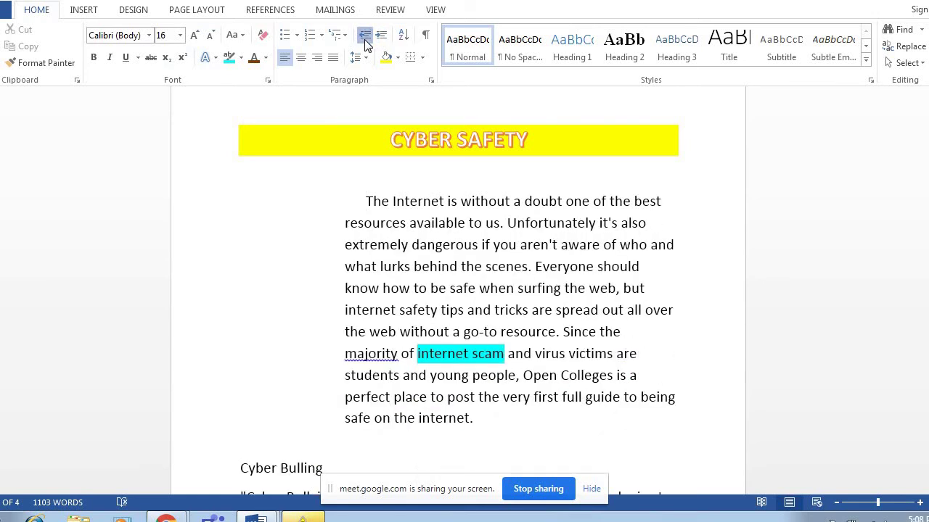
click(365, 40)
click(365, 40)
click(364, 41)
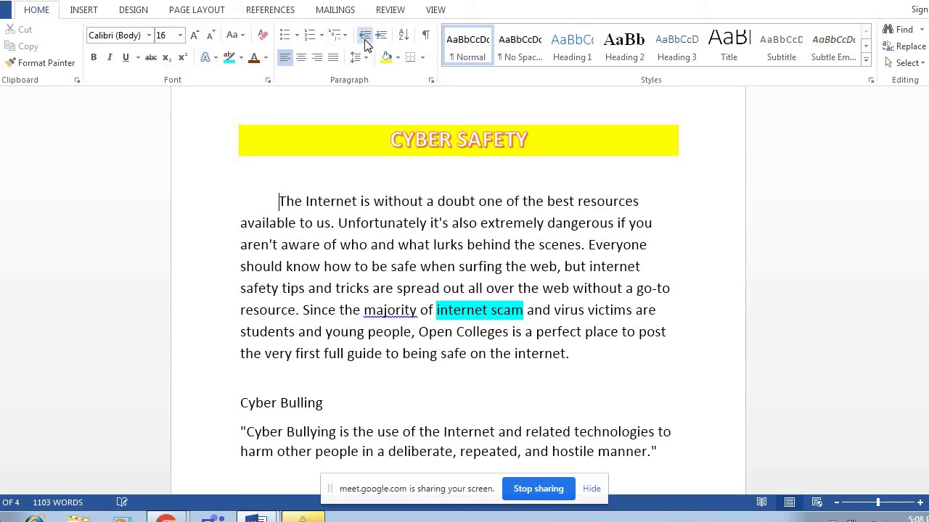
Step: Delete the extra leading spaces before "The Internet" in the opening paragraph, keeping a single space
key(BackSpace)
key(BackSpace)
key(BackSpace)
key(BackSpace)
key(BackSpace)
key(BackSpace)
key(BackSpace)
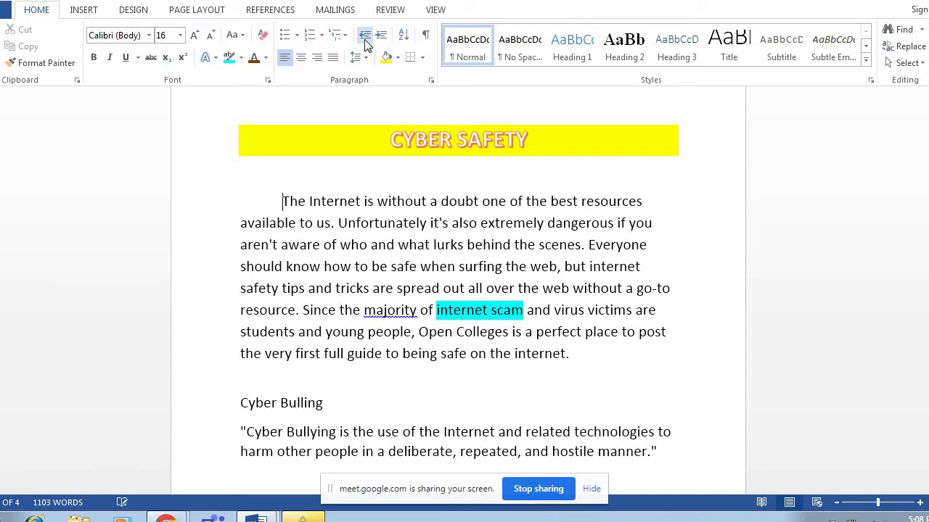
key(BackSpace)
key(BackSpace)
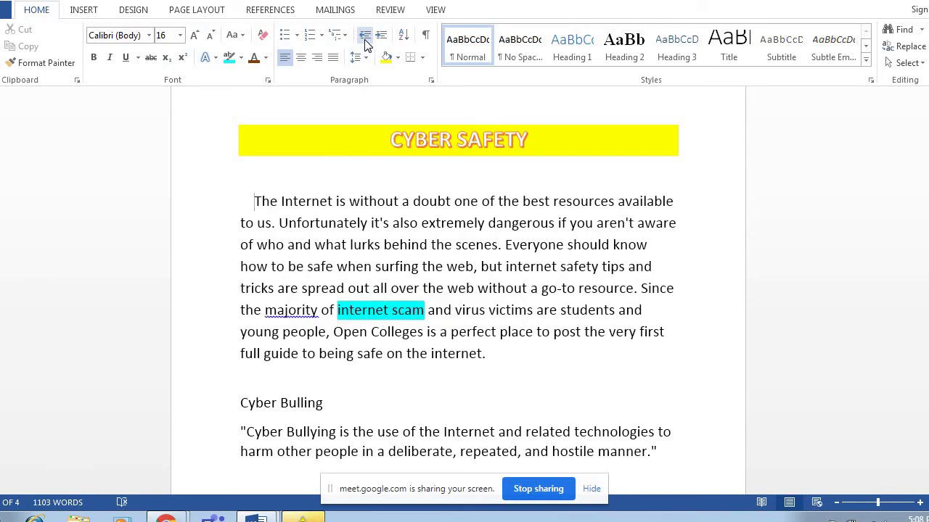
key(BackSpace)
key(BackSpace)
key(BackSpace)
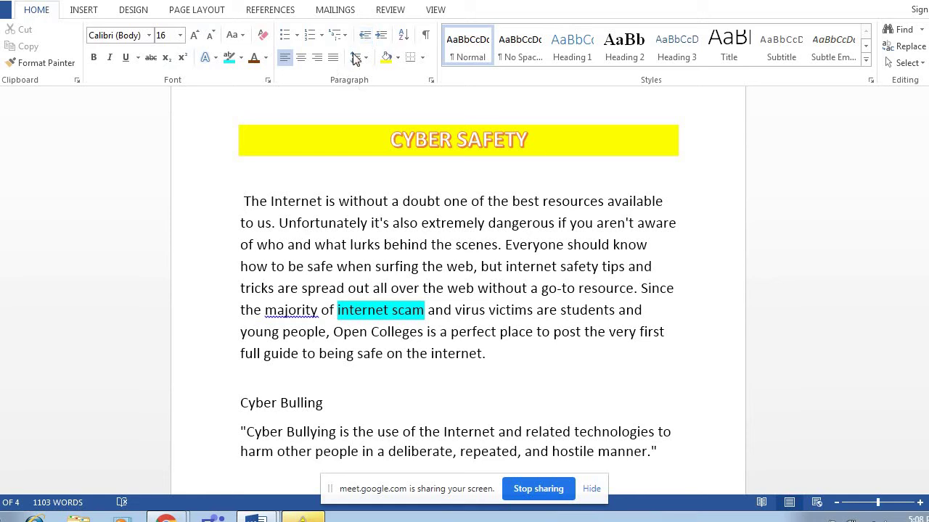
Step: Indent the whole opening paragraph by two levels and return it to the page margin
click(380, 35)
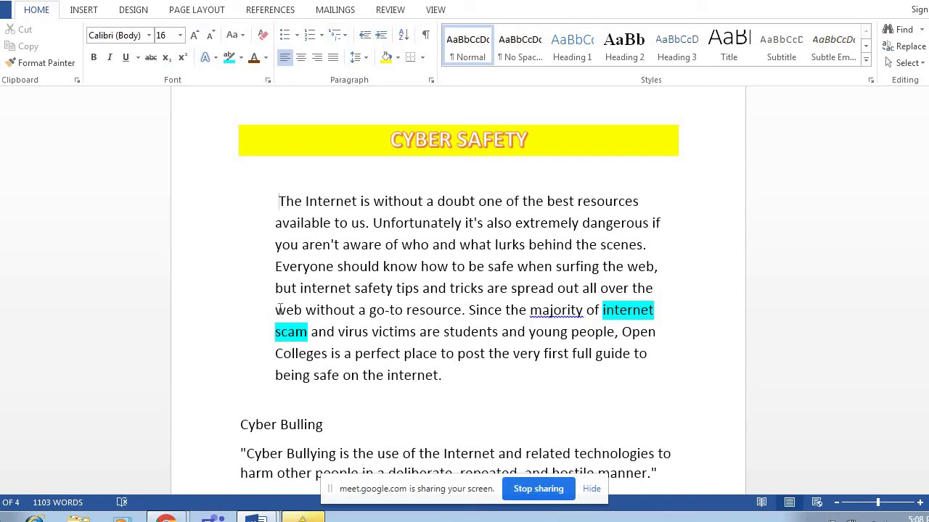
click(381, 36)
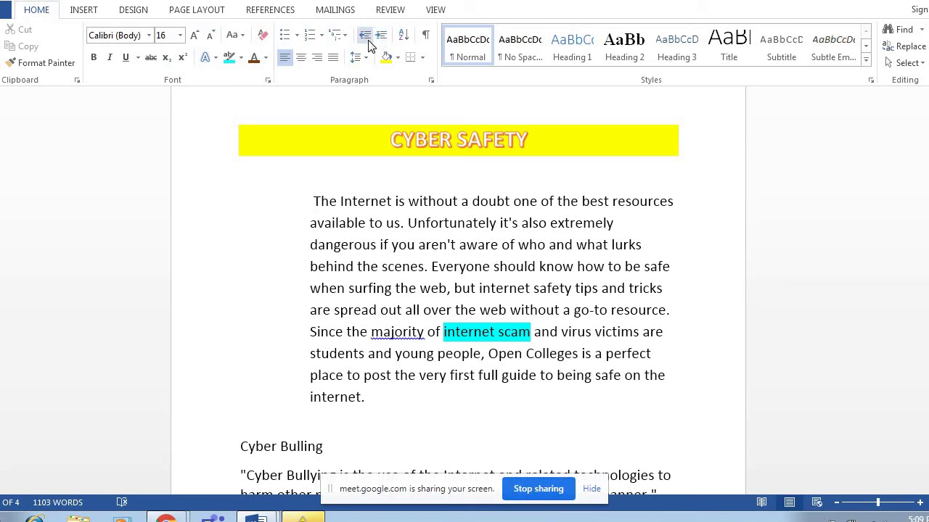
click(367, 37)
click(367, 38)
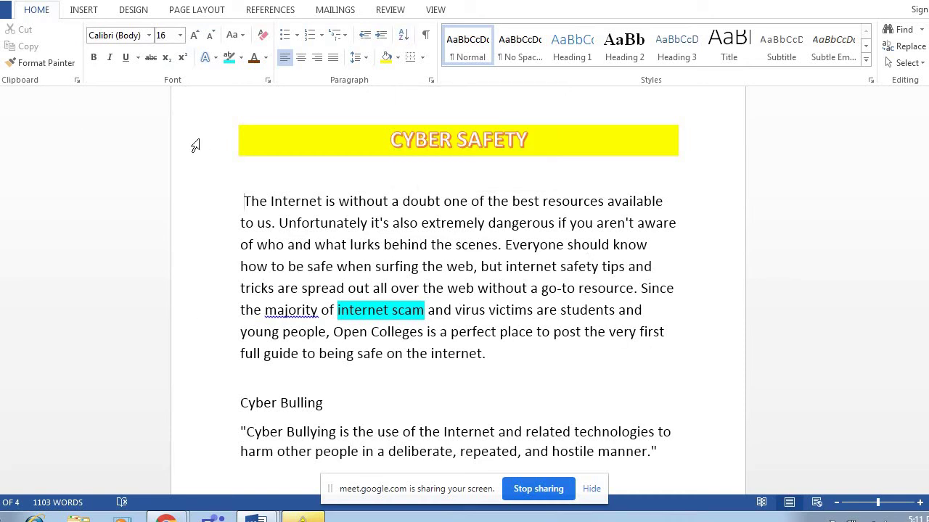
Step: Switch to Document2 and sort the four bulleted regions under REGIONS OF INDIA by paragraph text in ascending order
mouse_move(255, 516)
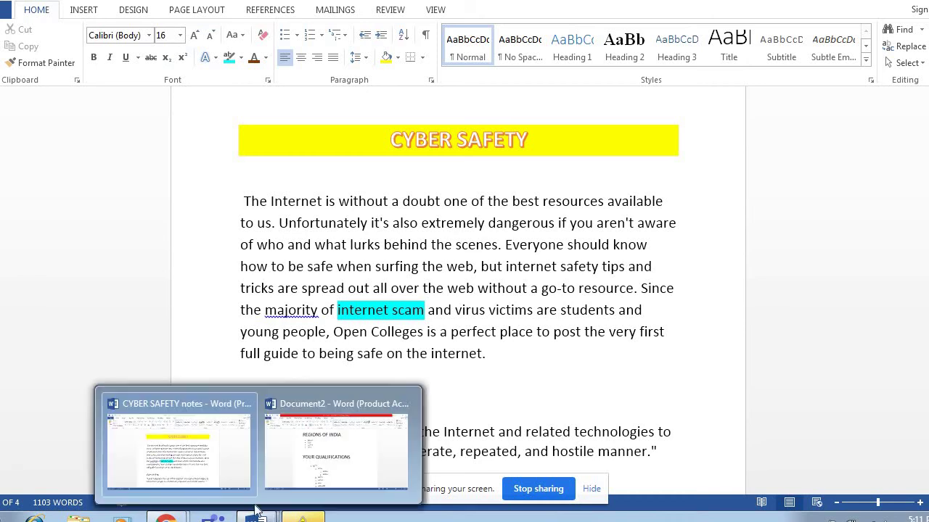
click(333, 451)
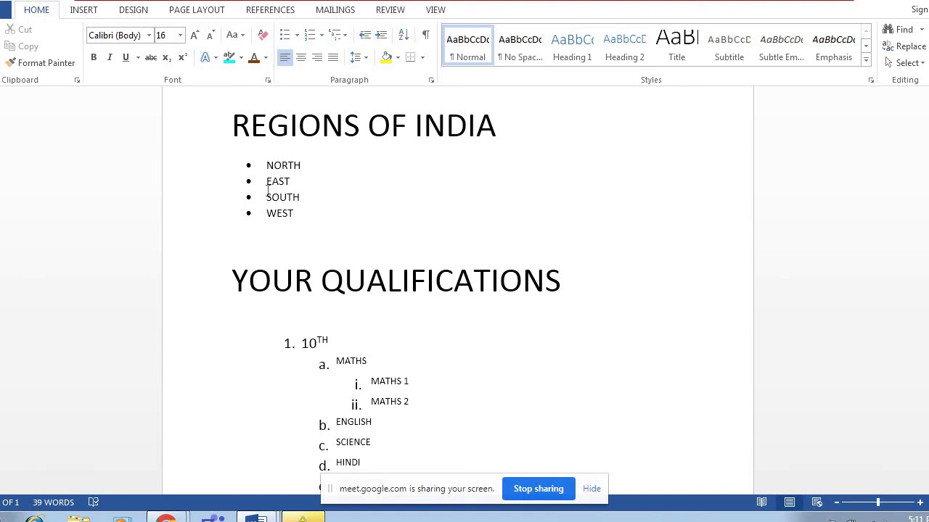
drag(265, 165, 297, 211)
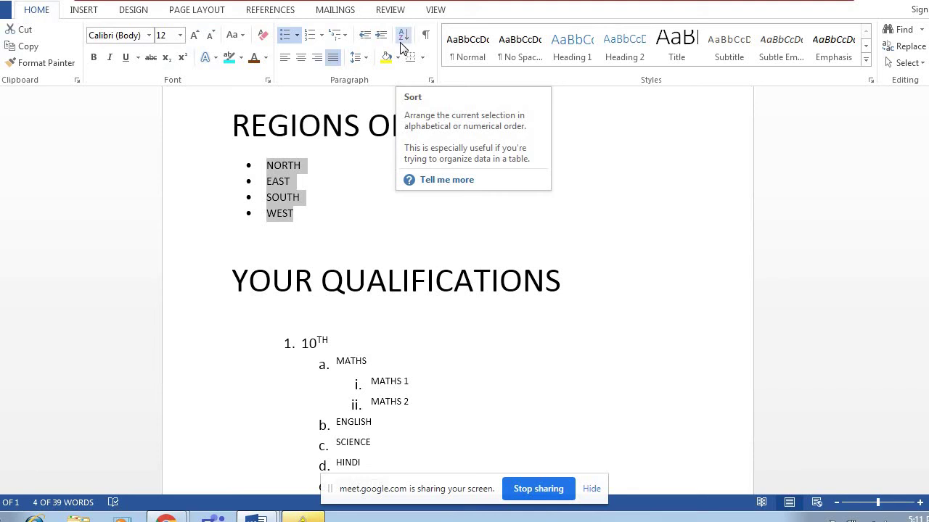
click(403, 48)
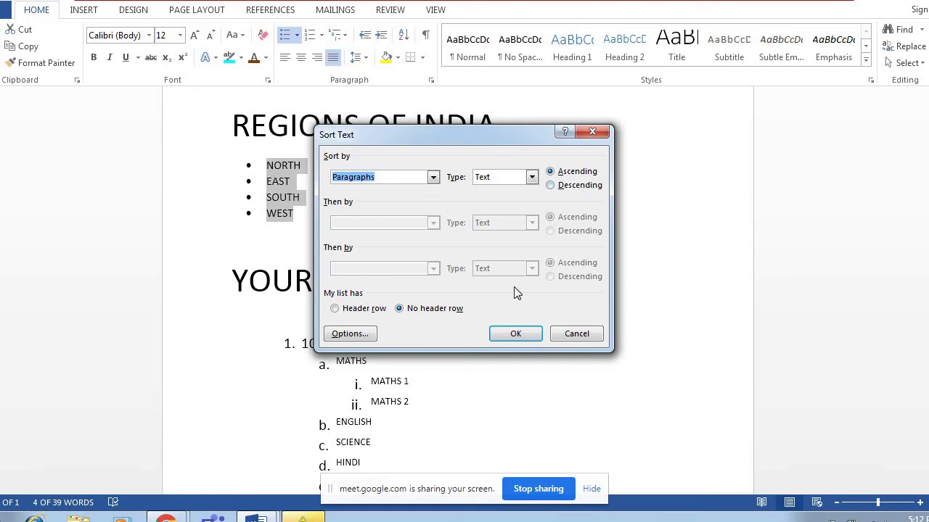
click(511, 335)
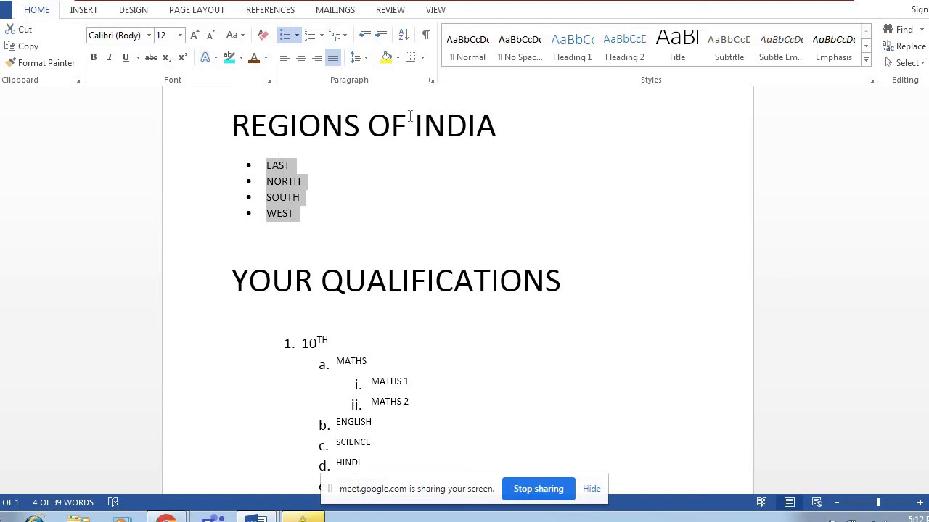
Step: Sort the four bulleted regions under REGIONS OF INDIA by paragraph text in descending order
click(405, 34)
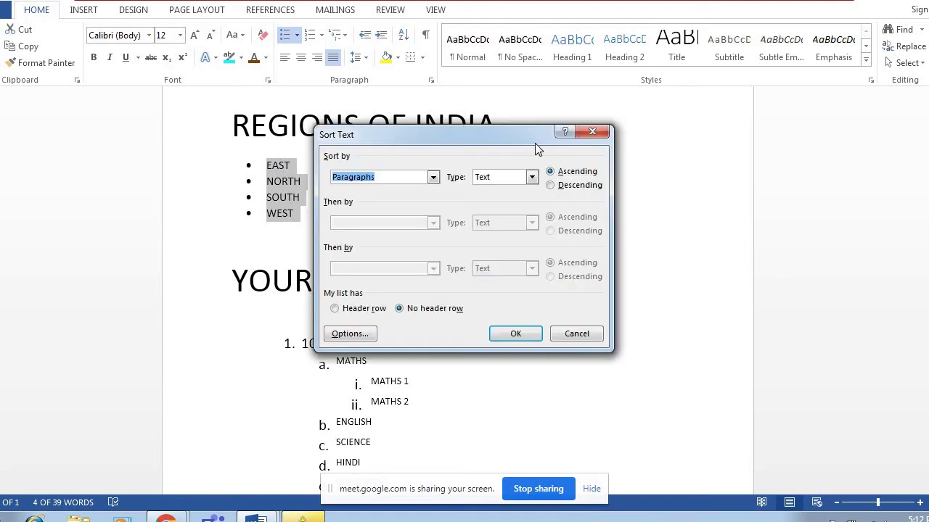
click(551, 186)
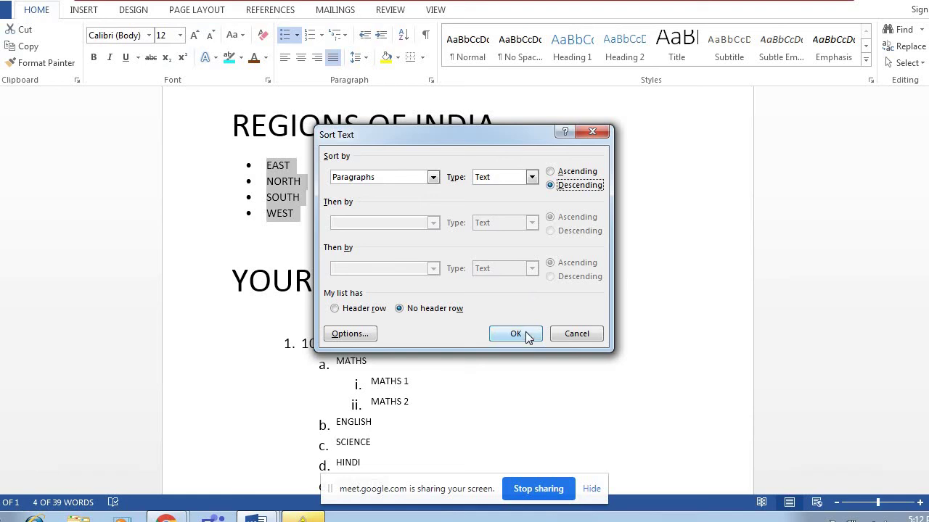
click(526, 334)
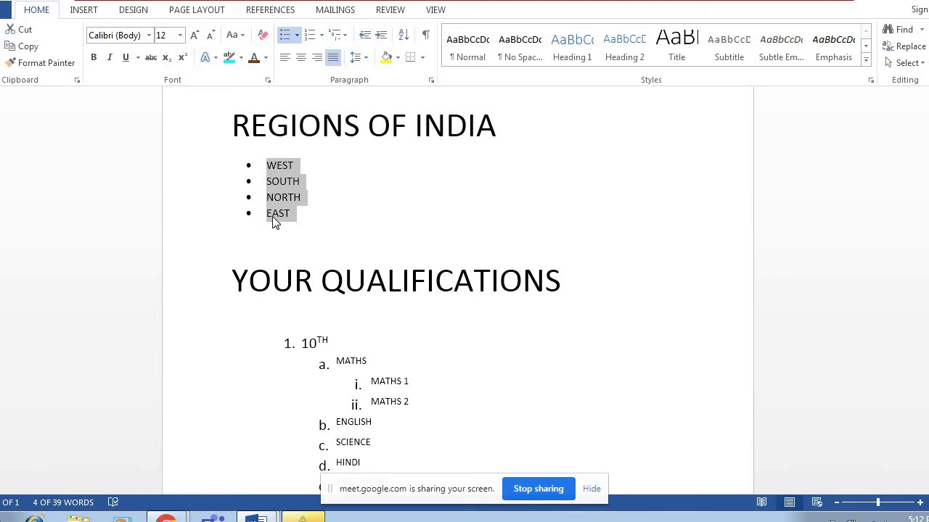
Step: Sort the bulleted regions by paragraph text in ascending order again
click(403, 35)
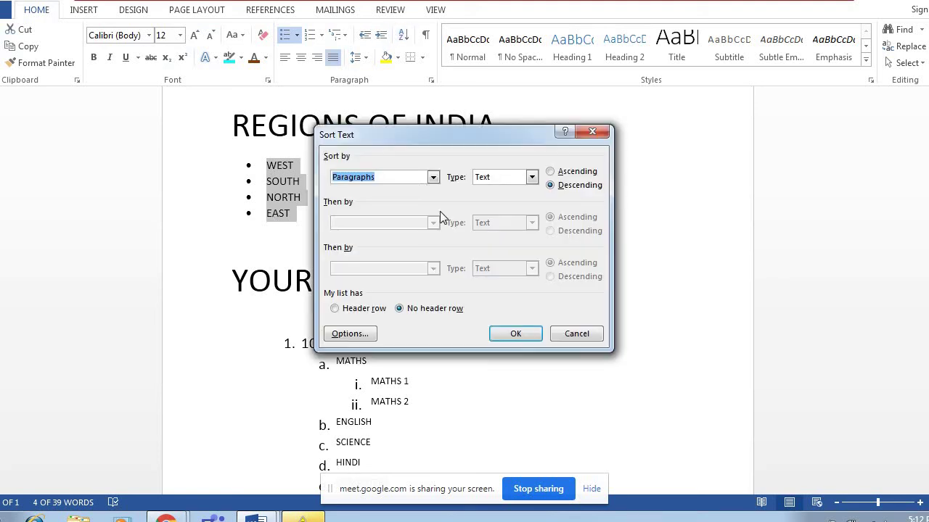
click(550, 172)
click(526, 336)
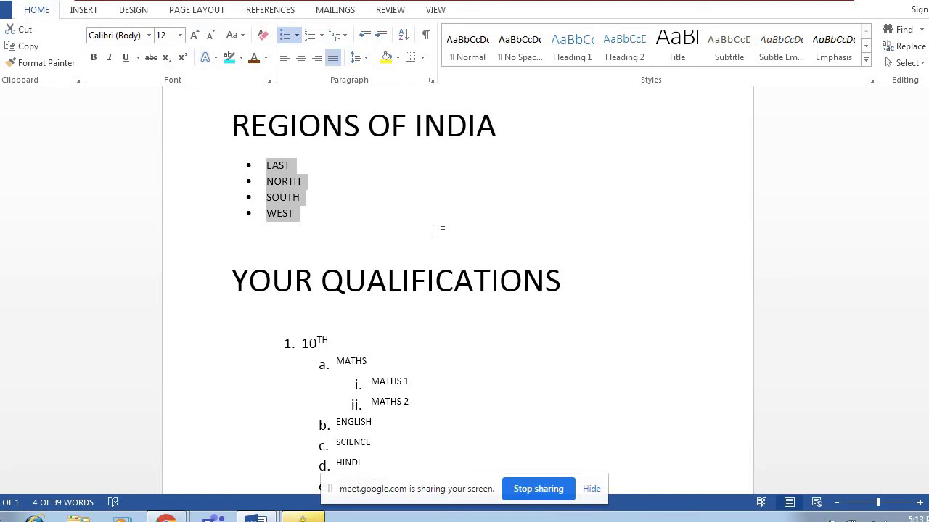
click(422, 57)
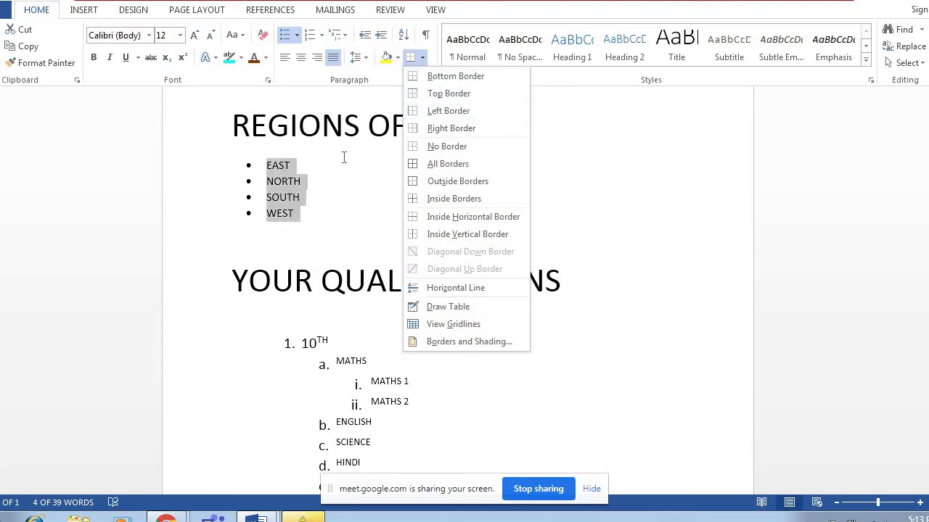
click(341, 269)
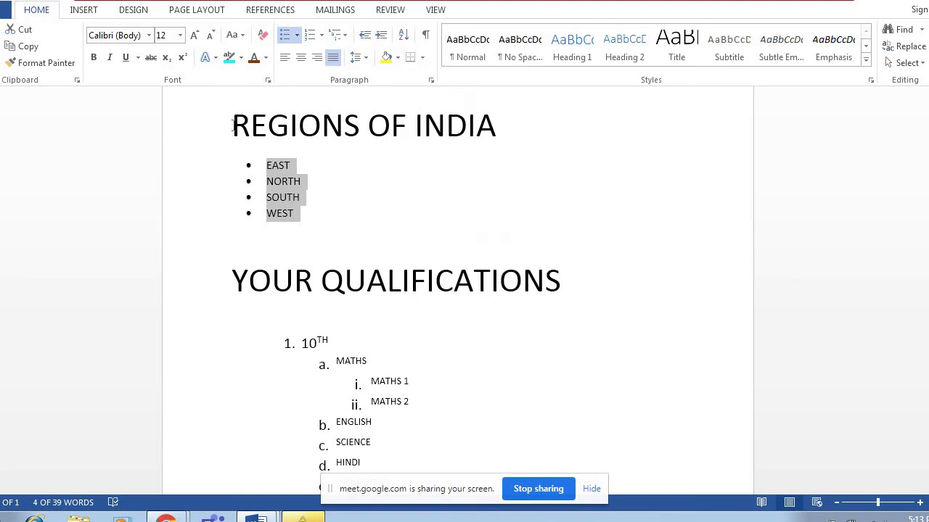
drag(233, 124, 475, 145)
Step: Use Draw Table to draw a table outline about 3.1" wide and 2.42" high beside the ENGLISH to PHD list items
click(423, 57)
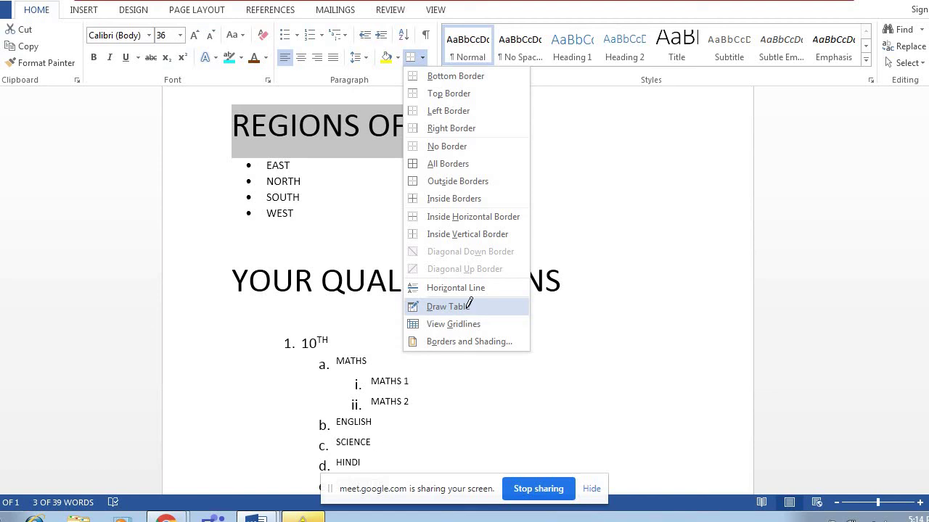
click(468, 311)
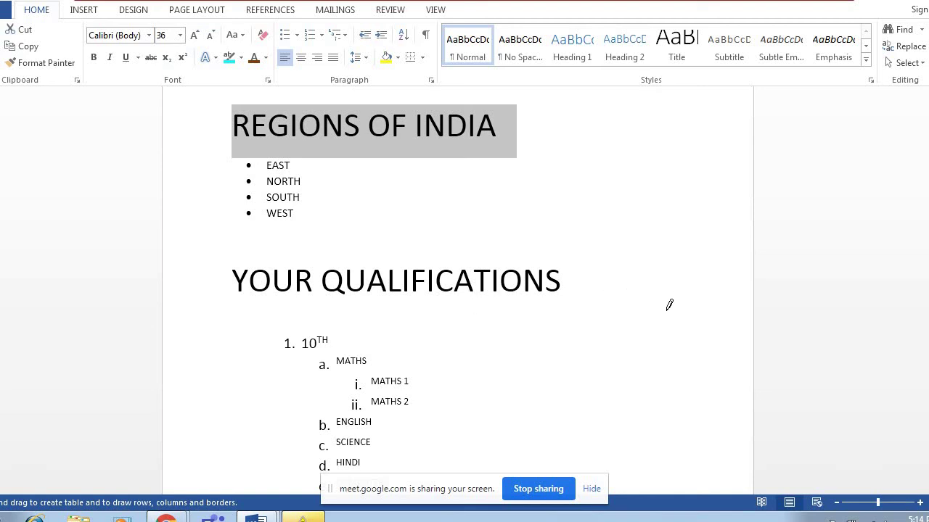
scroll(457, 290, down, 10)
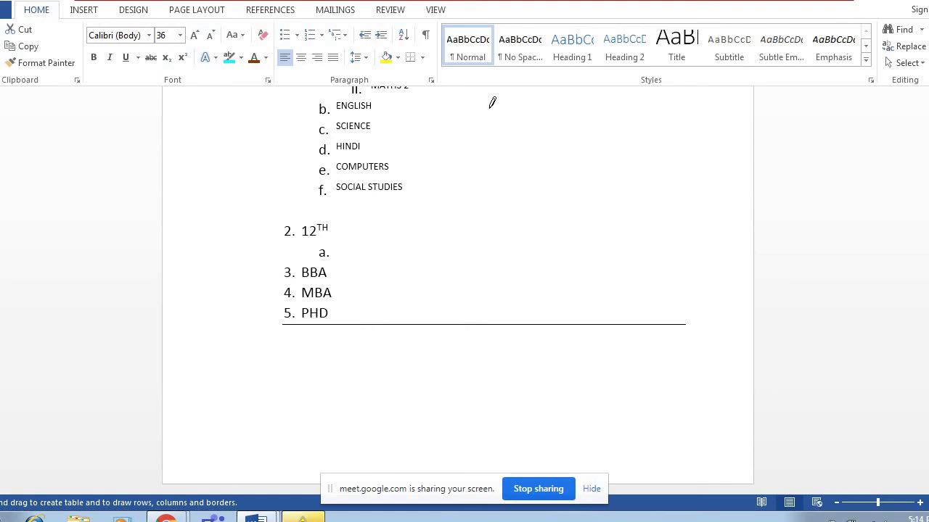
mouse_move(485, 113)
mouse_down()
mouse_move(644, 114)
mouse_move(664, 227)
mouse_move(688, 279)
mouse_move(702, 284)
mouse_up()
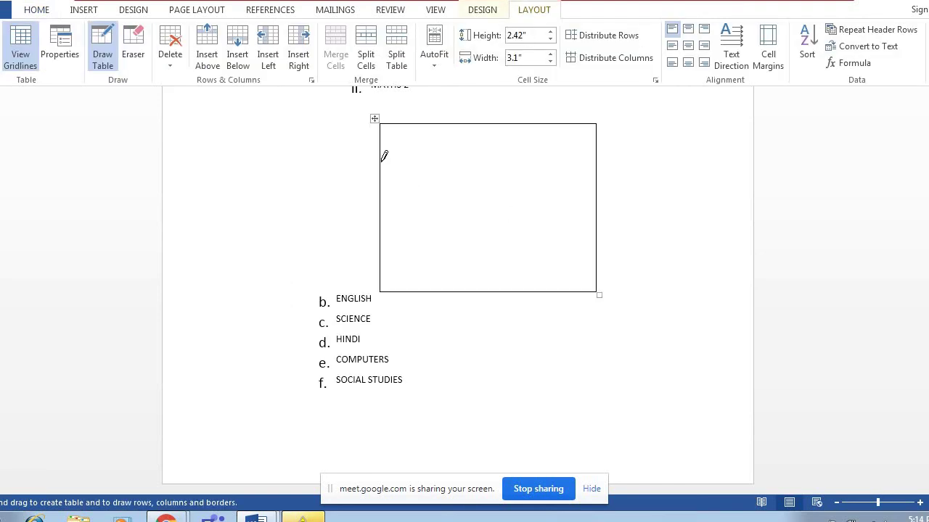
Step: Divide the table into three rows about 0.54", 0.8" and 1.05" high and three columns, the first about 0.97" wide
drag(383, 161, 556, 161)
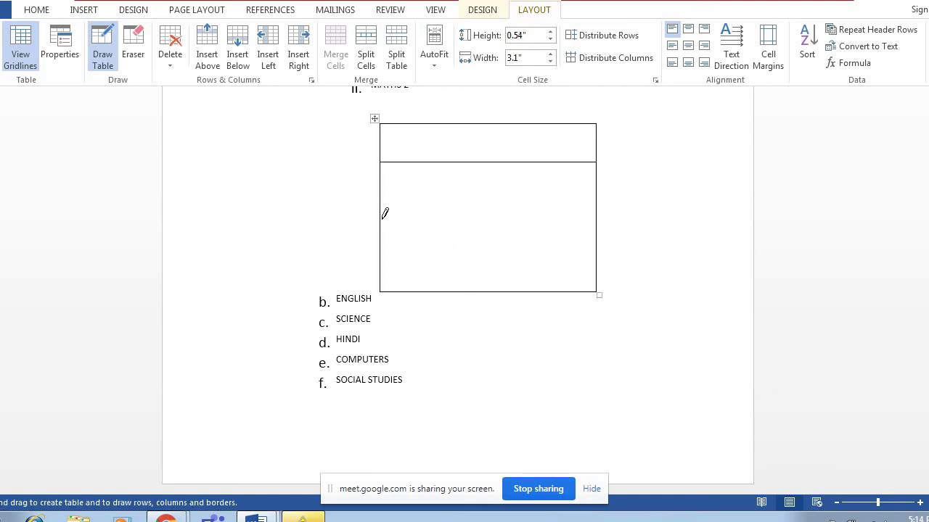
drag(384, 218, 596, 222)
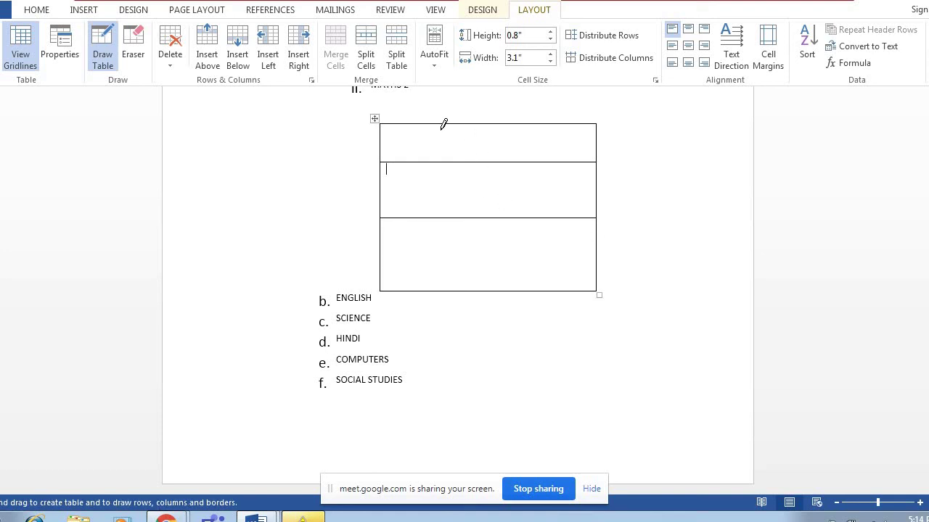
drag(449, 122, 445, 288)
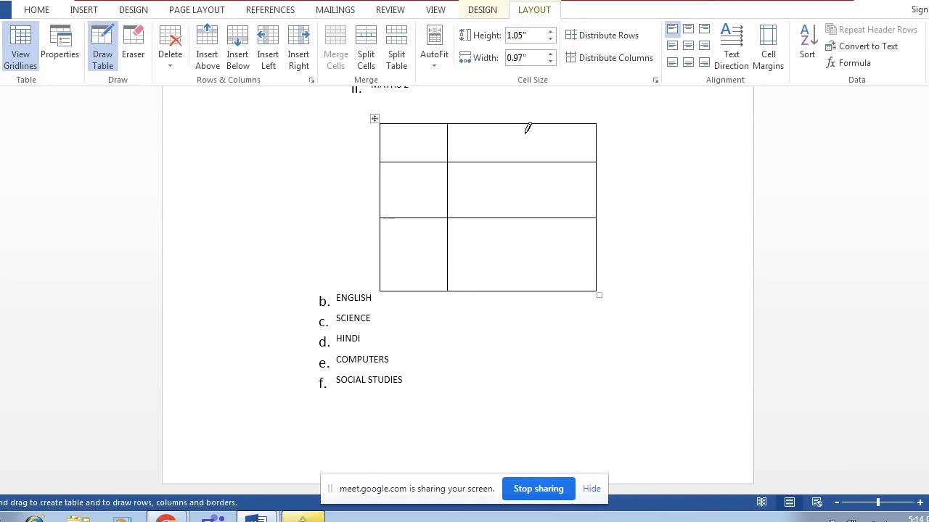
drag(527, 124, 522, 245)
Step: Turn on Select Objects, draw a selection box around the area below the table, and turn the mode off
click(37, 11)
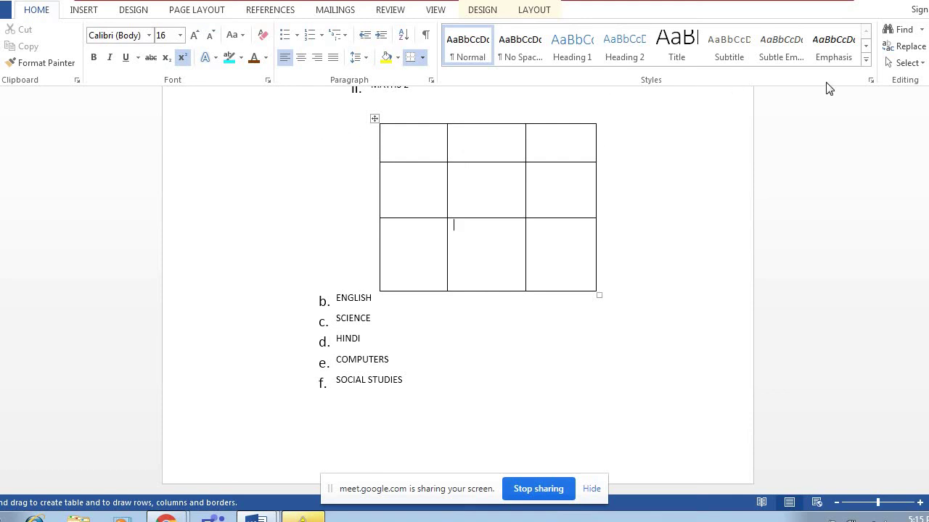
click(902, 68)
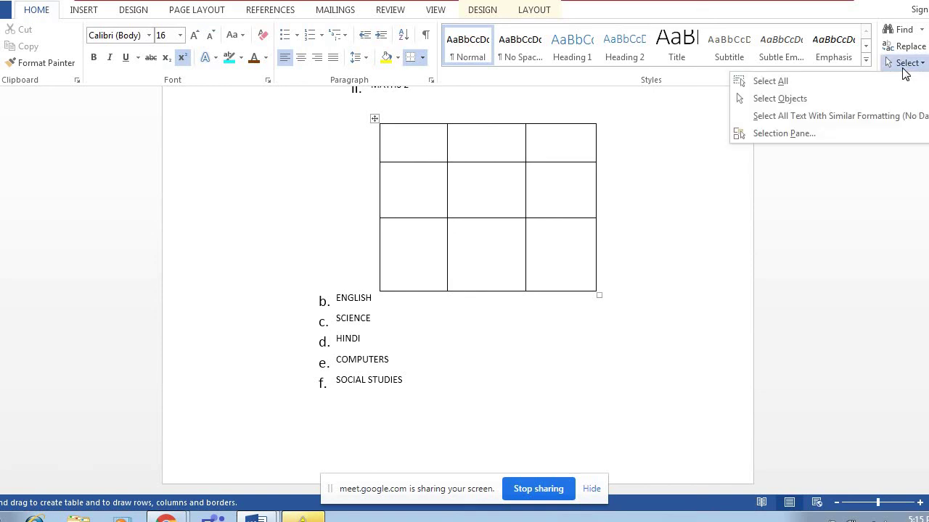
click(805, 104)
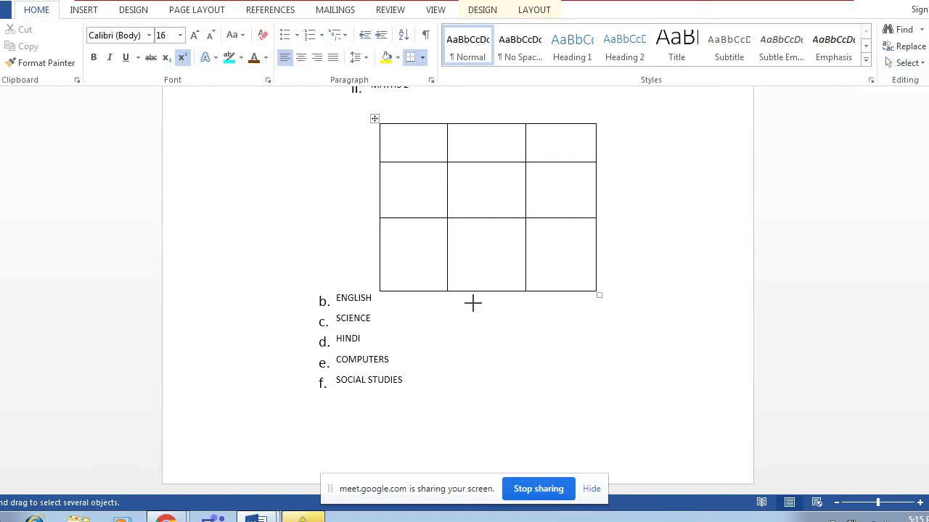
drag(473, 303, 537, 358)
click(918, 66)
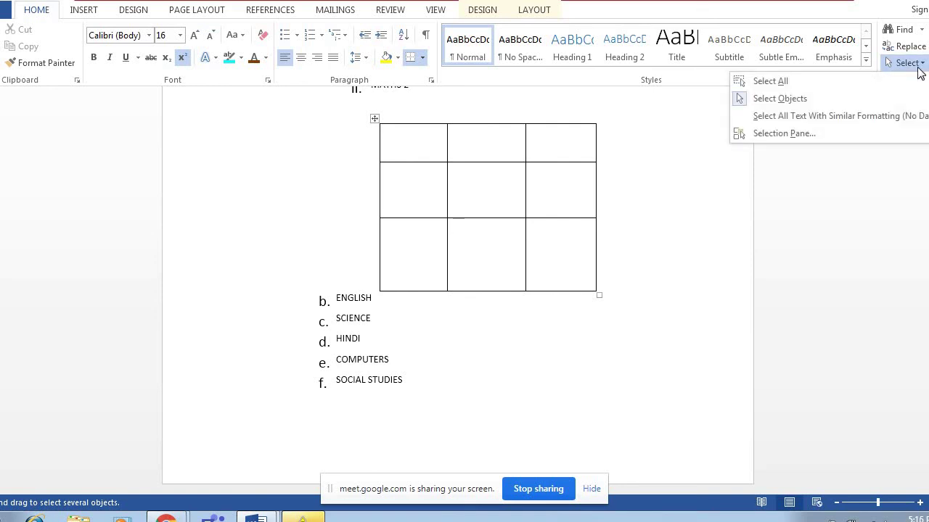
click(817, 102)
Step: Show the formatting marks and examine the paragraph, space and tab symbols through the headings, lists and table
drag(928, 200, 928, 109)
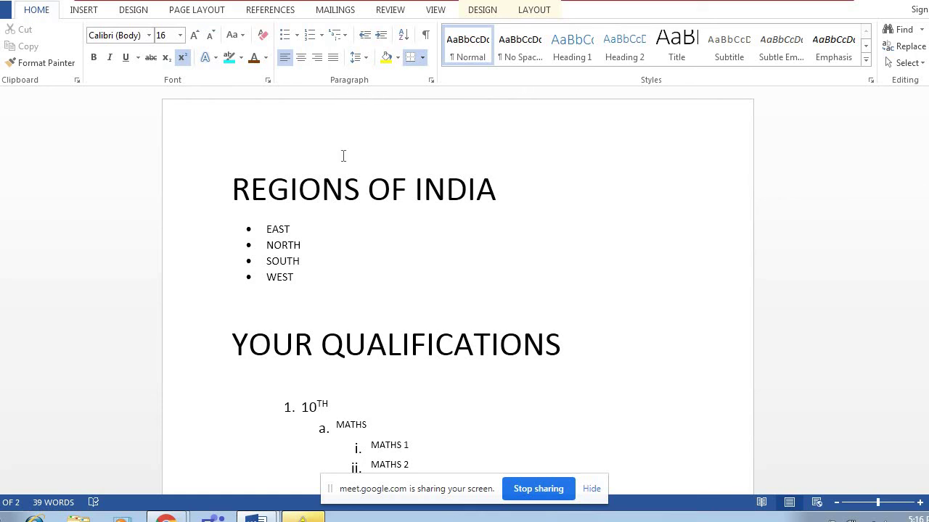
click(426, 38)
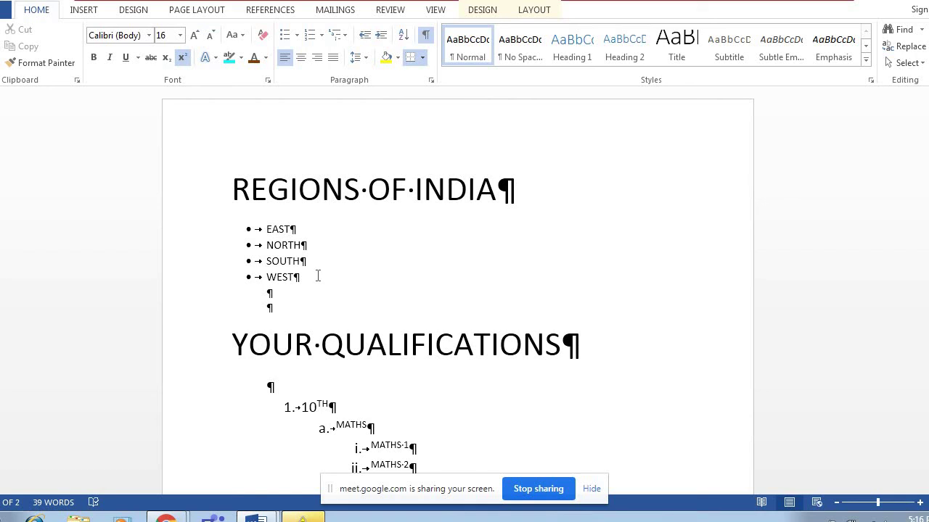
scroll(457, 291, down, 8)
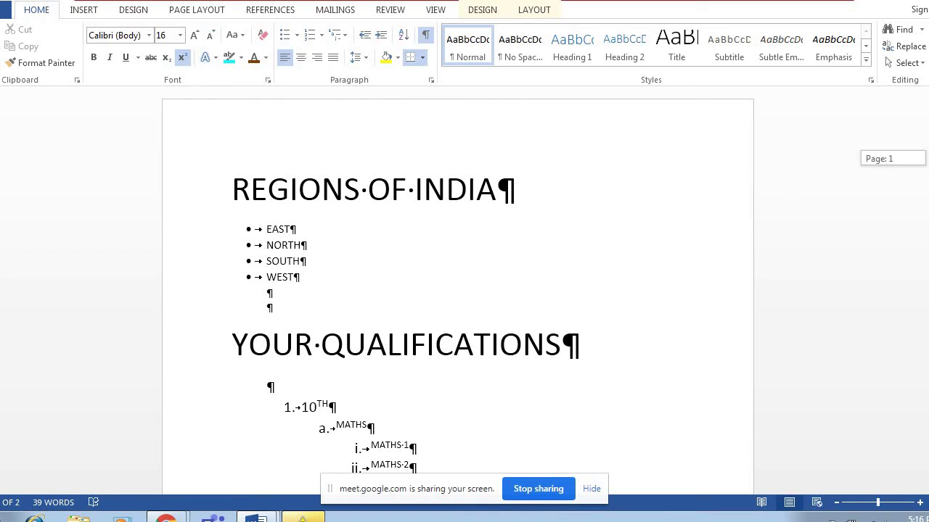
scroll(457, 291, down, 1)
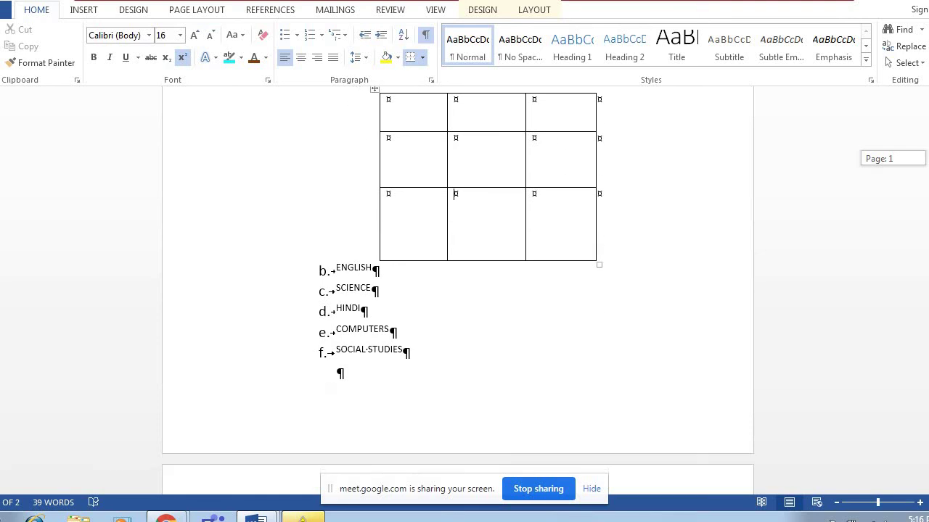
scroll(457, 290, up, 6)
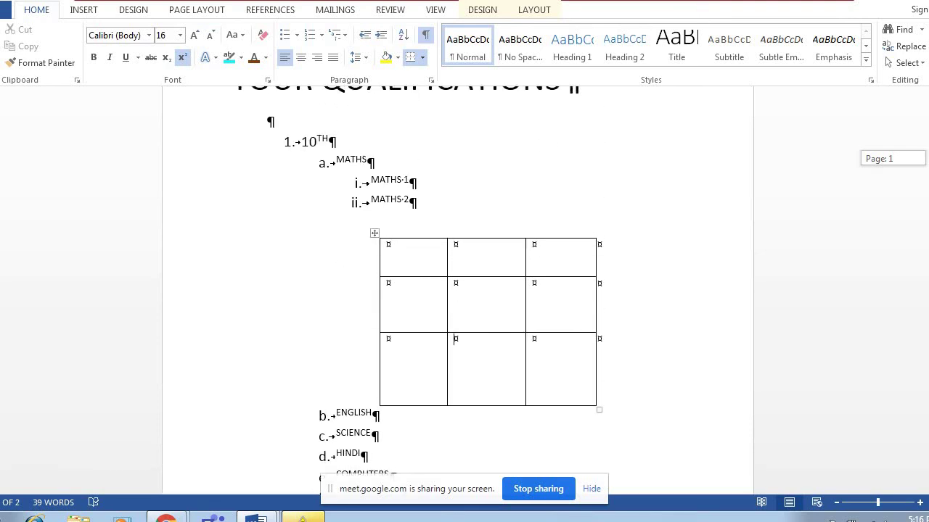
scroll(457, 290, up, 3)
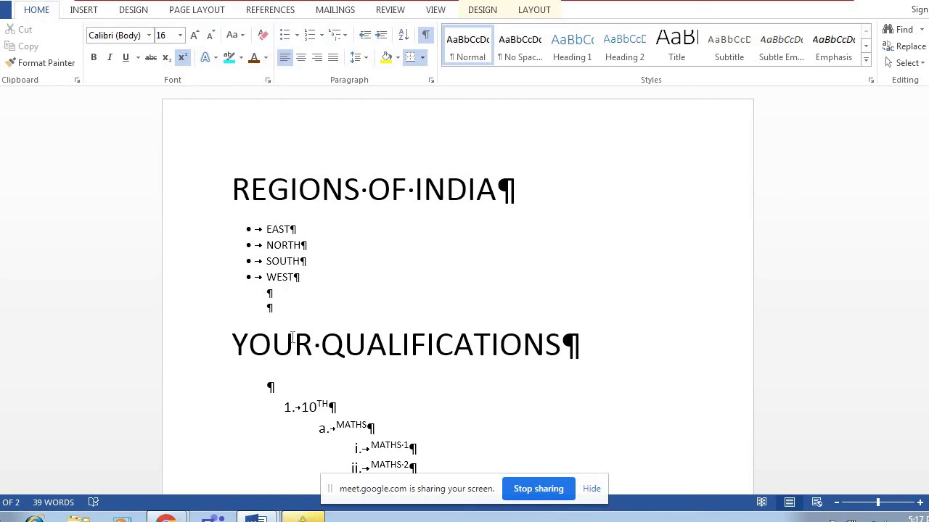
Step: Remove one of the two empty paragraphs below WEST and the indent of the remaining one
click(287, 310)
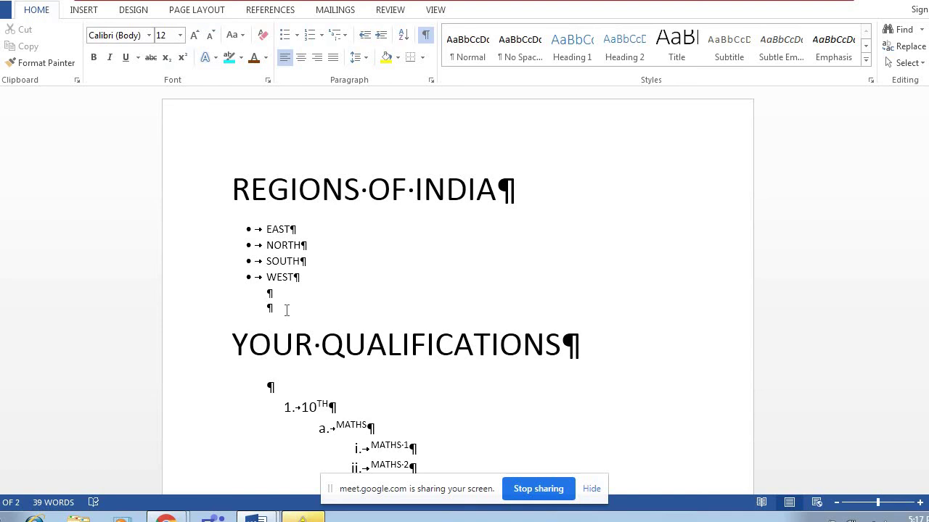
key(BackSpace)
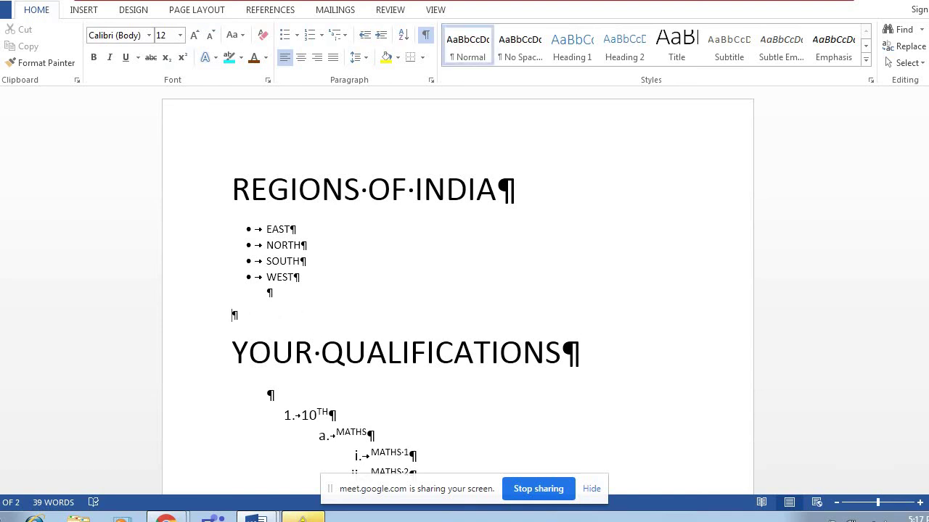
key(BackSpace)
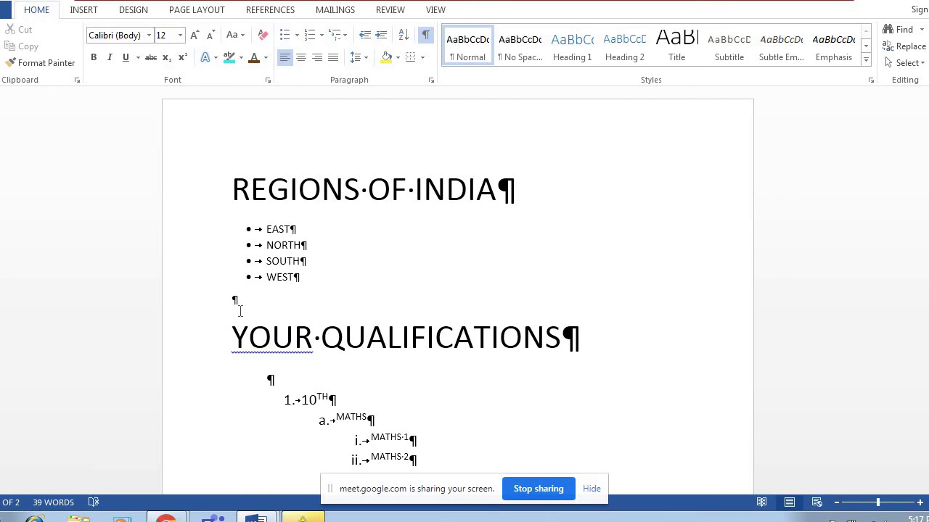
Step: Delete the empty paragraph below the YOUR QUALIFICATIONS heading and hide the formatting marks
click(279, 381)
key(BackSpace)
key(BackSpace)
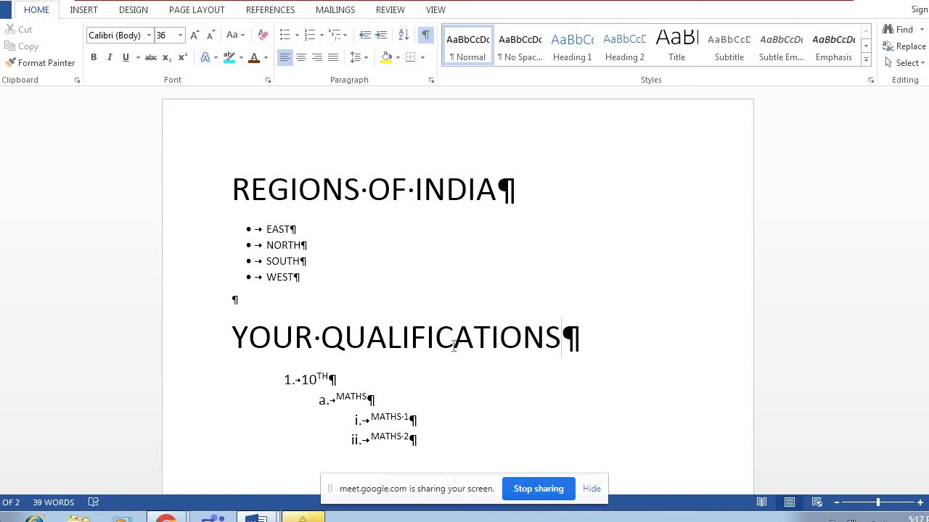
click(425, 36)
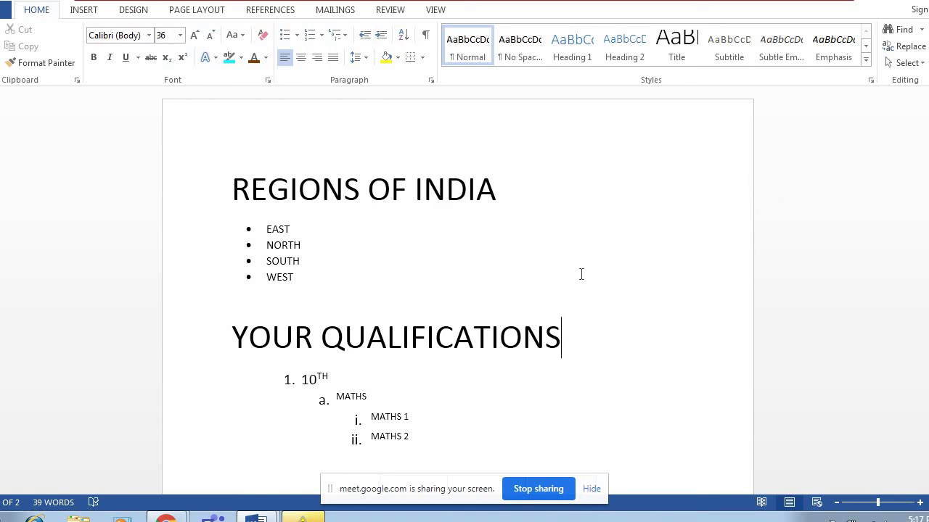
Step: Delete the remaining empty paragraph above YOUR QUALIFICATIONS, and switch the formatting marks on and off twice
click(293, 312)
key(BackSpace)
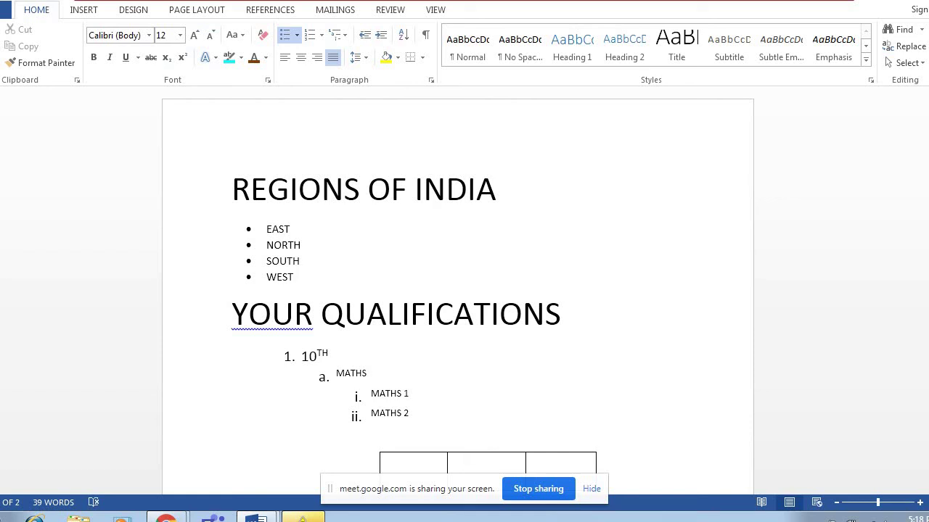
click(427, 35)
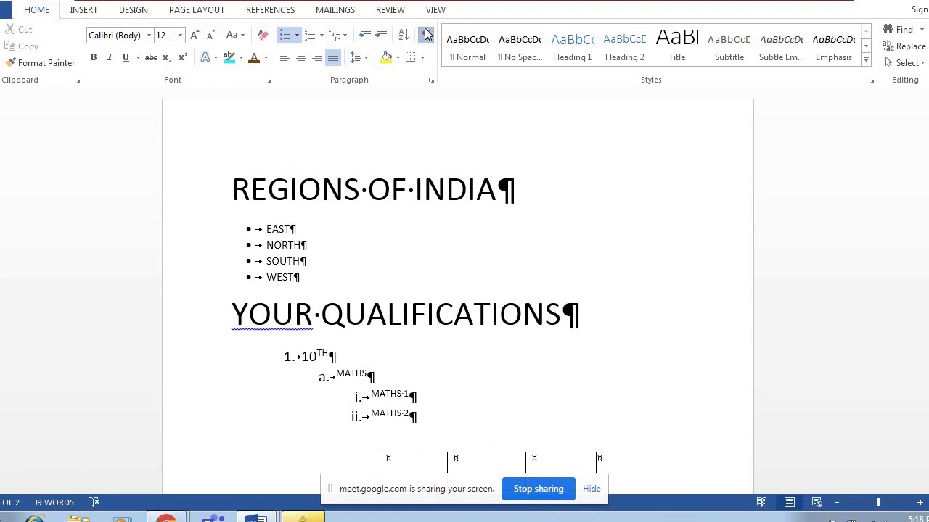
click(427, 35)
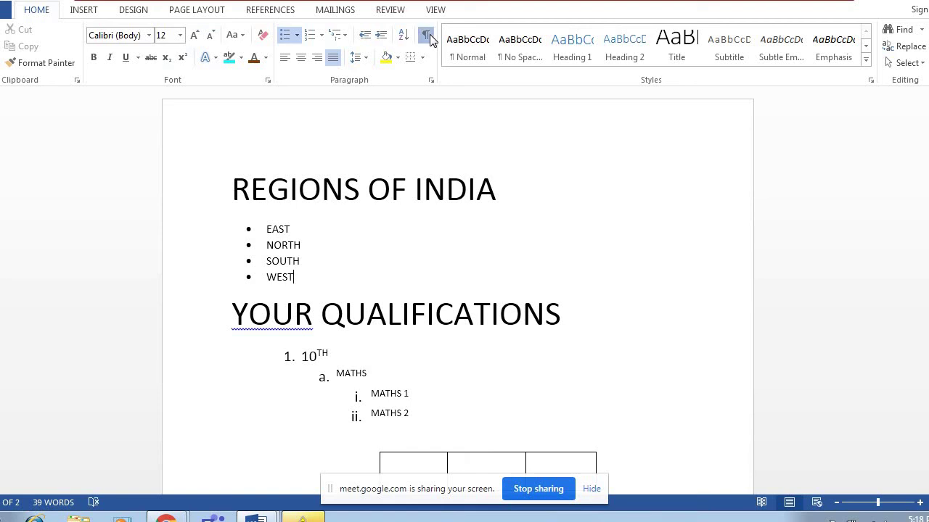
click(427, 35)
click(428, 37)
Step: Apply the Normal style to the WEST list item and undo it
click(454, 54)
key(ctrl+z)
Step: Switch to the CYBER SAFETY document and apply the No Spacing style to its opening paragraph, including the blank line above it
mouse_move(256, 517)
click(175, 479)
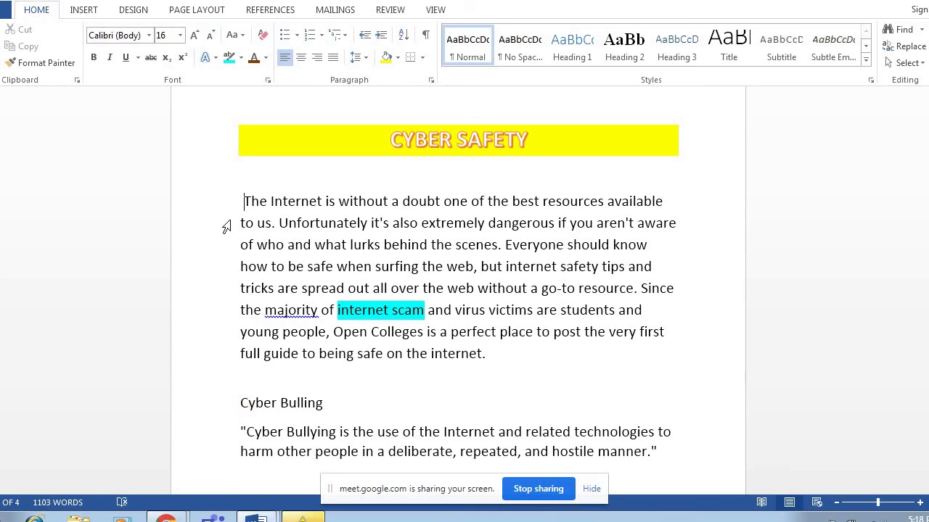
click(245, 191)
drag(245, 190, 493, 348)
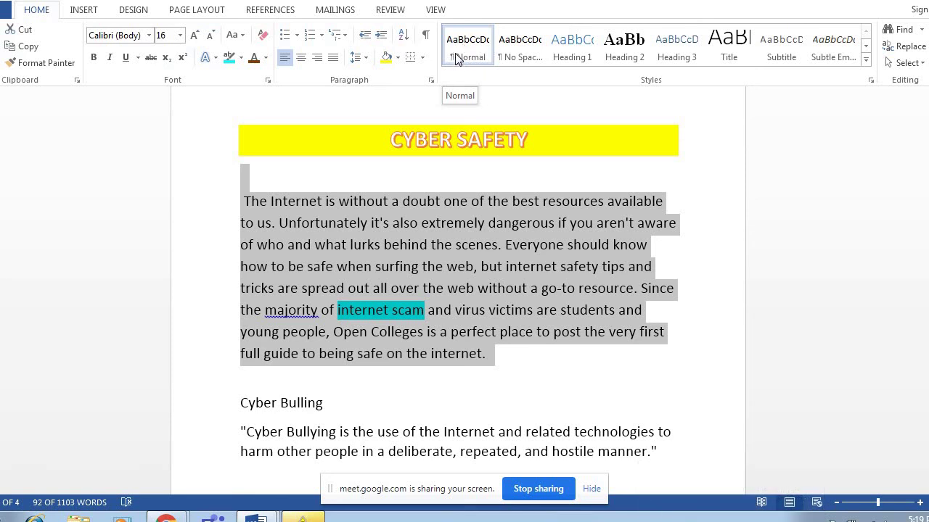
click(510, 55)
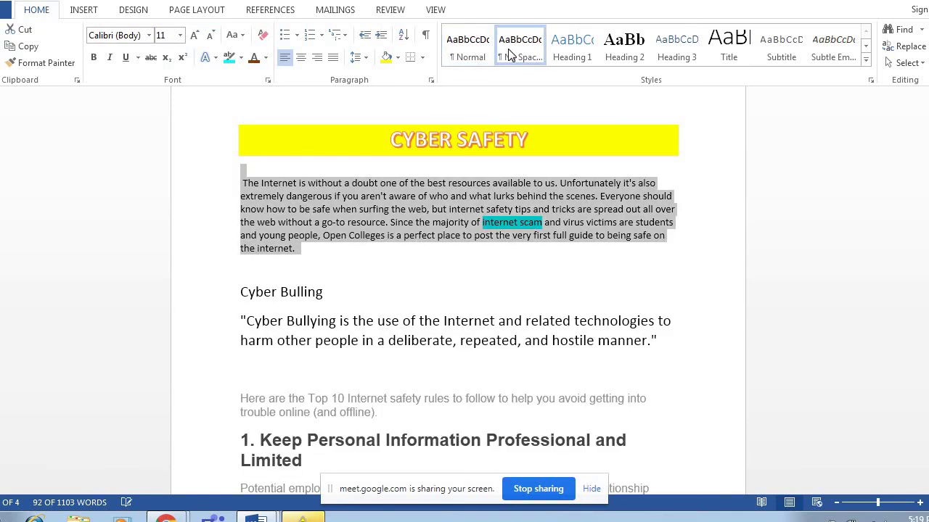
Step: Apply Heading 1 to the selected opening paragraph, replace it with Heading 3, and view the full style gallery without choosing another style
click(557, 61)
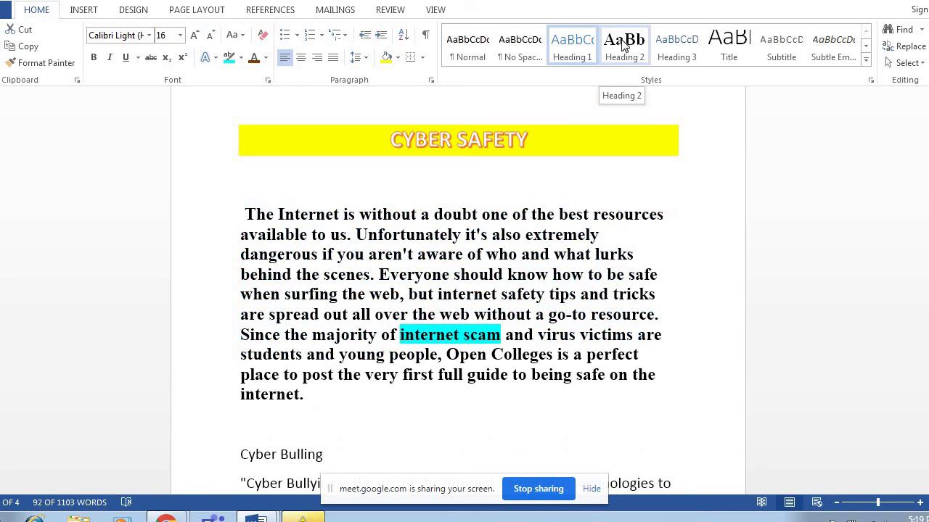
click(686, 45)
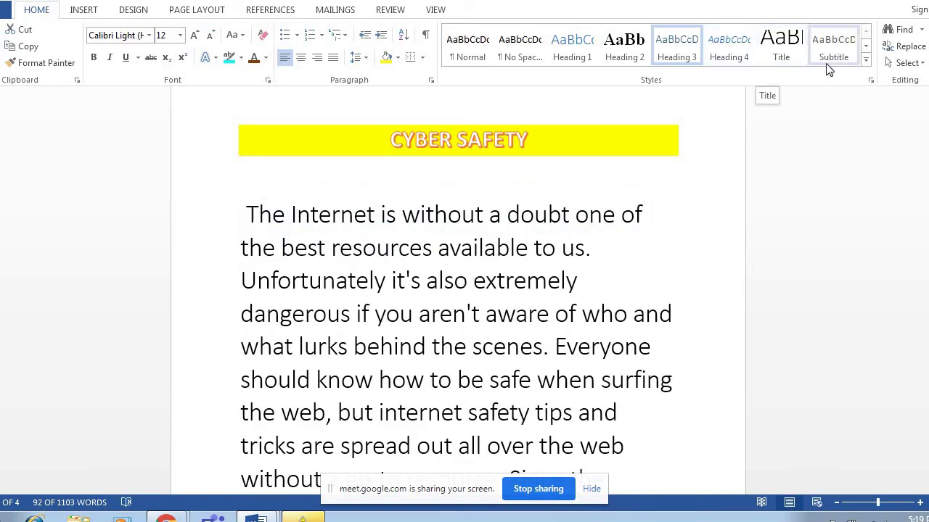
click(866, 60)
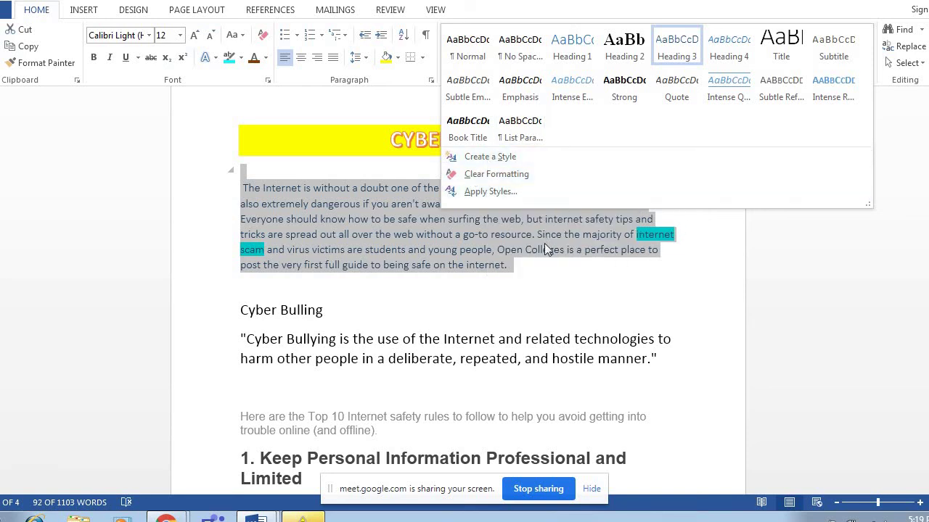
click(545, 278)
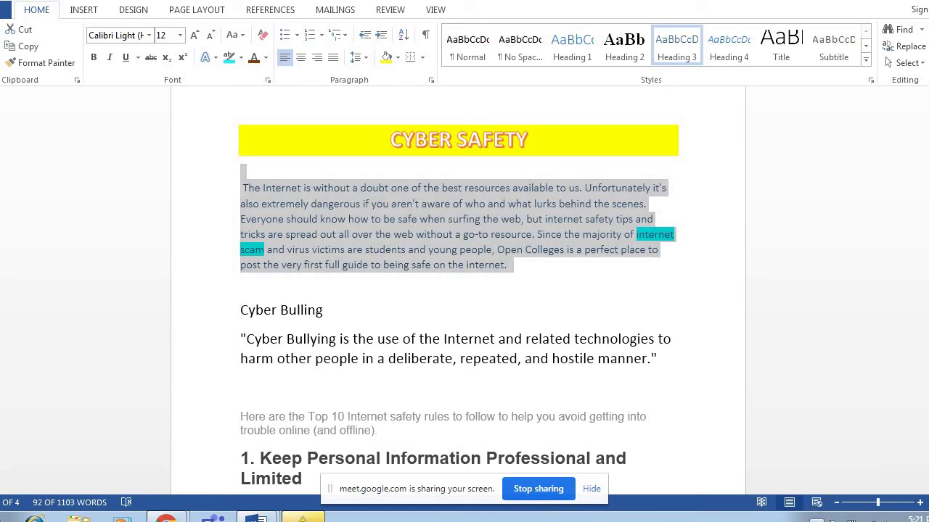
click(815, 519)
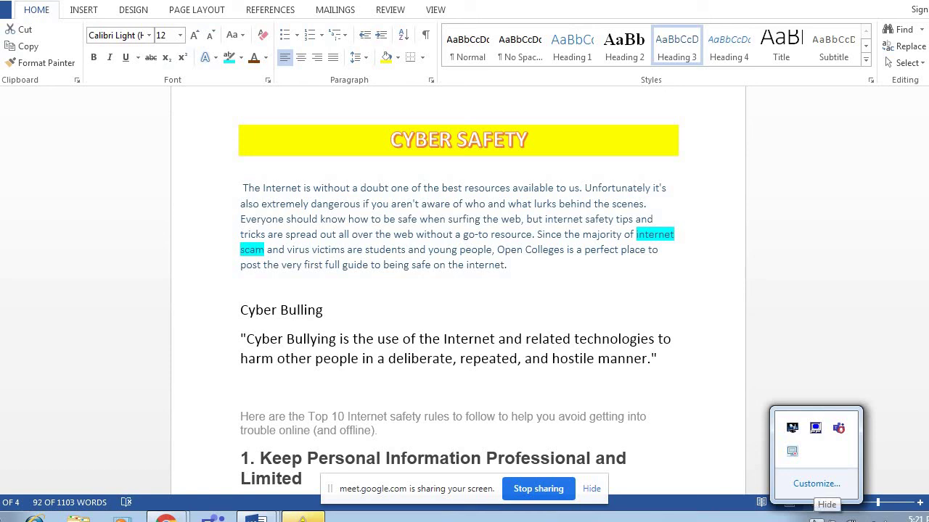
right_click(793, 452)
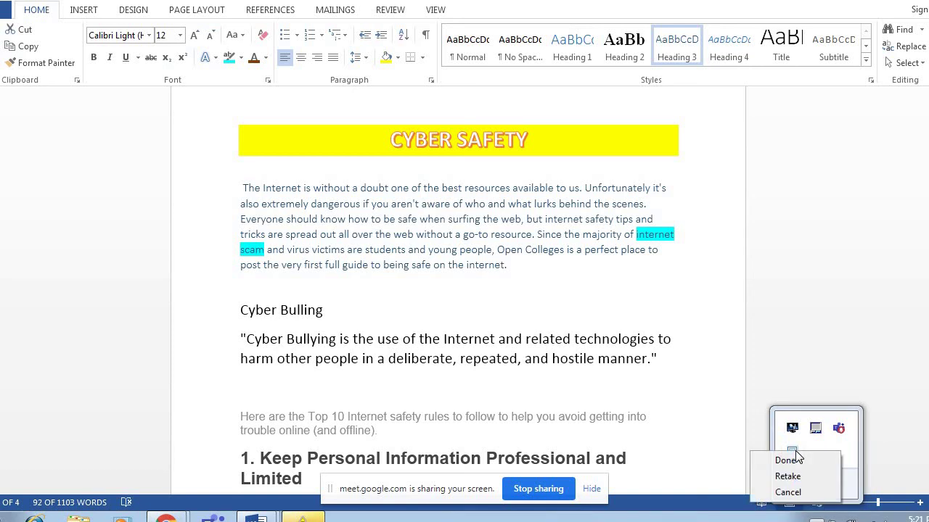